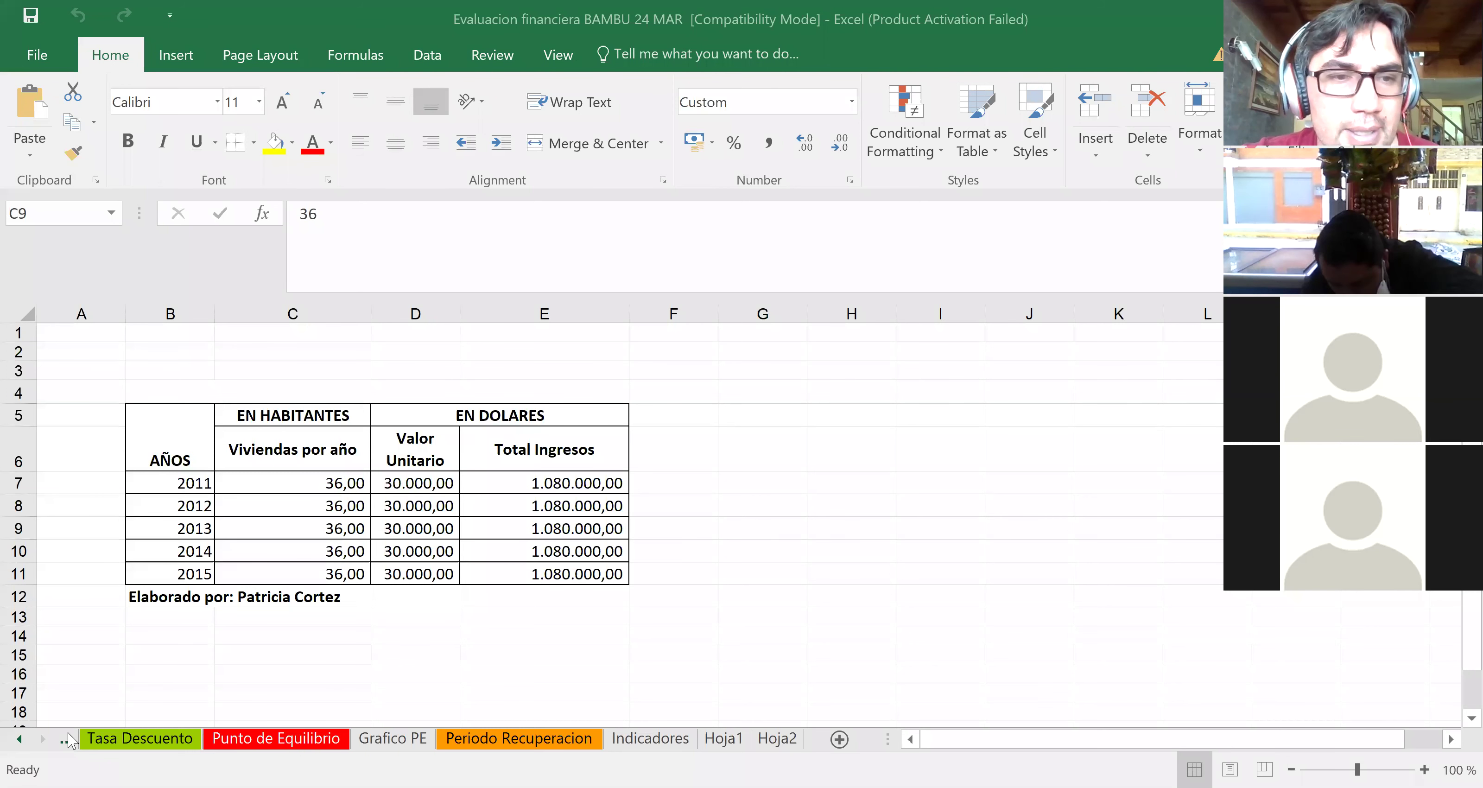
- Open the Tasa Descuento sheet and examine the TMAR formula with its inflation and opportunity cost inputs
{"action": "left_click", "coordinate": [112, 742]}
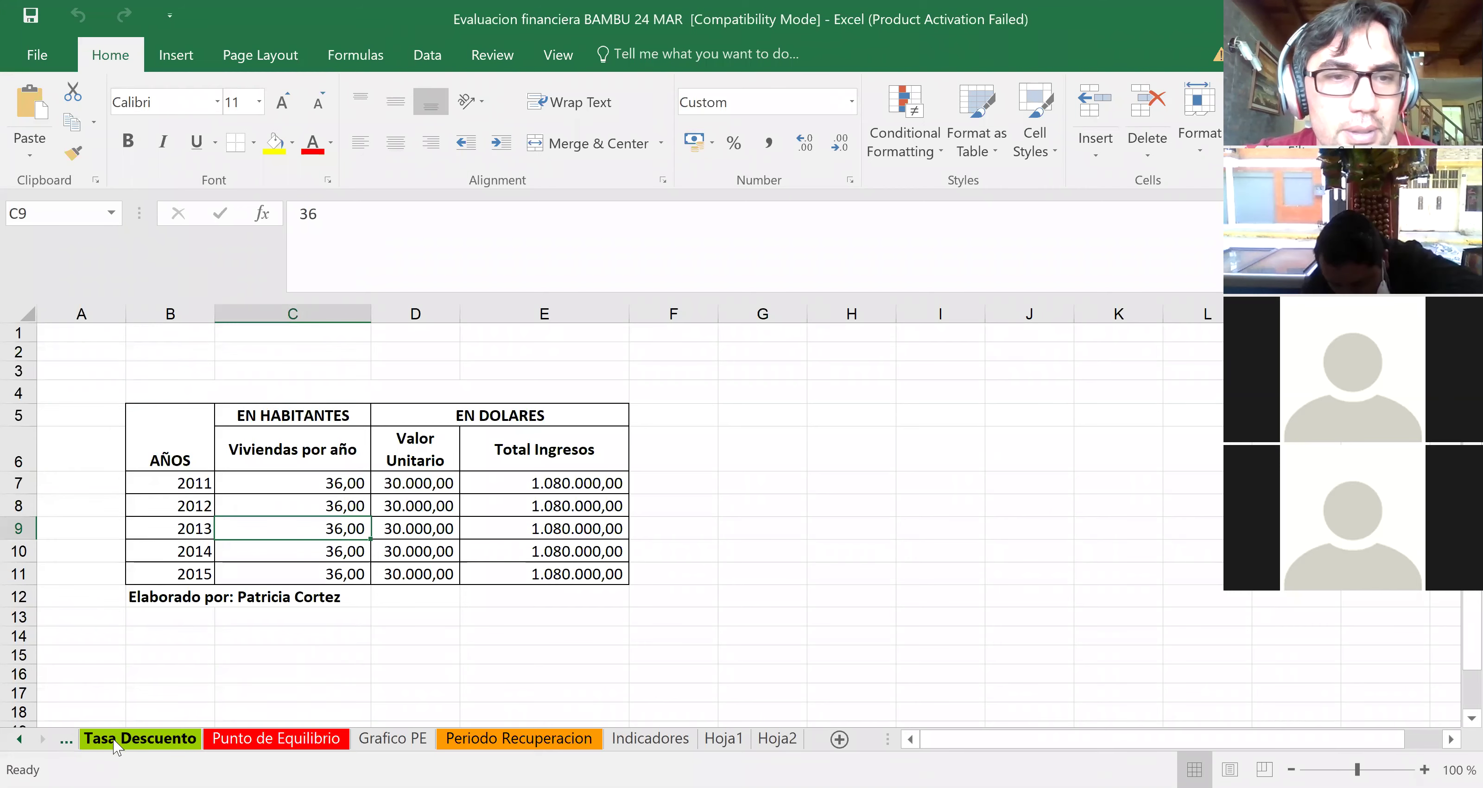
{"action": "left_click", "coordinate": [117, 742]}
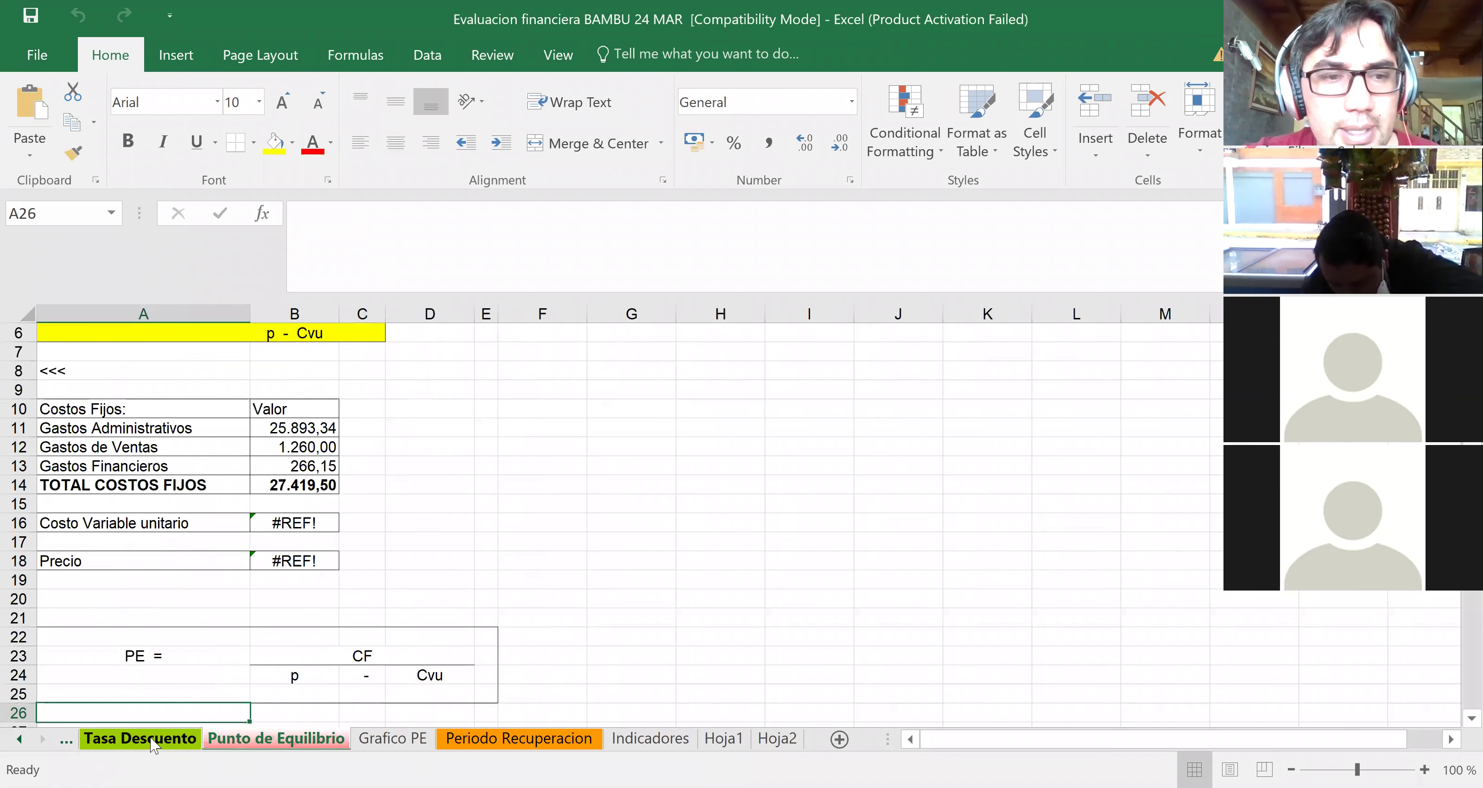
{"action": "left_click", "coordinate": [147, 487]}
{"action": "left_click", "coordinate": [147, 505]}
{"action": "key", "text": "Up"}
{"action": "key", "text": "Up"}
{"action": "key", "text": "Up"}
{"action": "key", "text": "Up"}
{"action": "key", "text": "Up"}
{"action": "key", "text": "Up"}
{"action": "key", "text": "Up"}
{"action": "key", "text": "Up"}
{"action": "key", "text": "Up"}
{"action": "key", "text": "Up"}
{"action": "key", "text": "Up"}
{"action": "key", "text": "Up"}
{"action": "key", "text": "Up"}
{"action": "key", "text": "Up"}
{"action": "key", "text": "Up"}
{"action": "key", "text": "Up"}
{"action": "key", "text": "Up"}
{"action": "key", "text": "Up"}
{"action": "key", "text": "Up"}
{"action": "key", "text": "Up"}
{"action": "key", "text": "Up"}
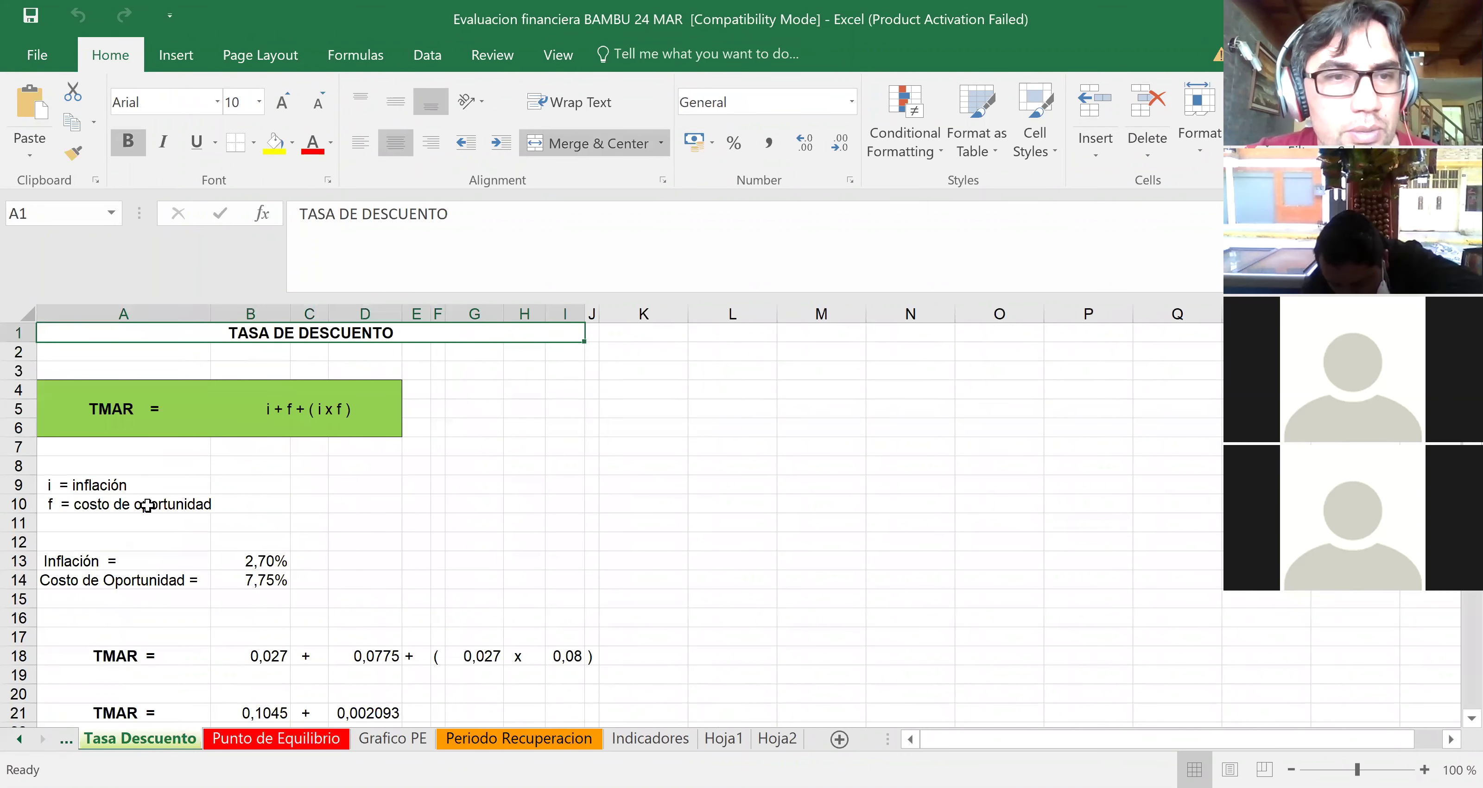
{"action": "key", "text": "Down"}
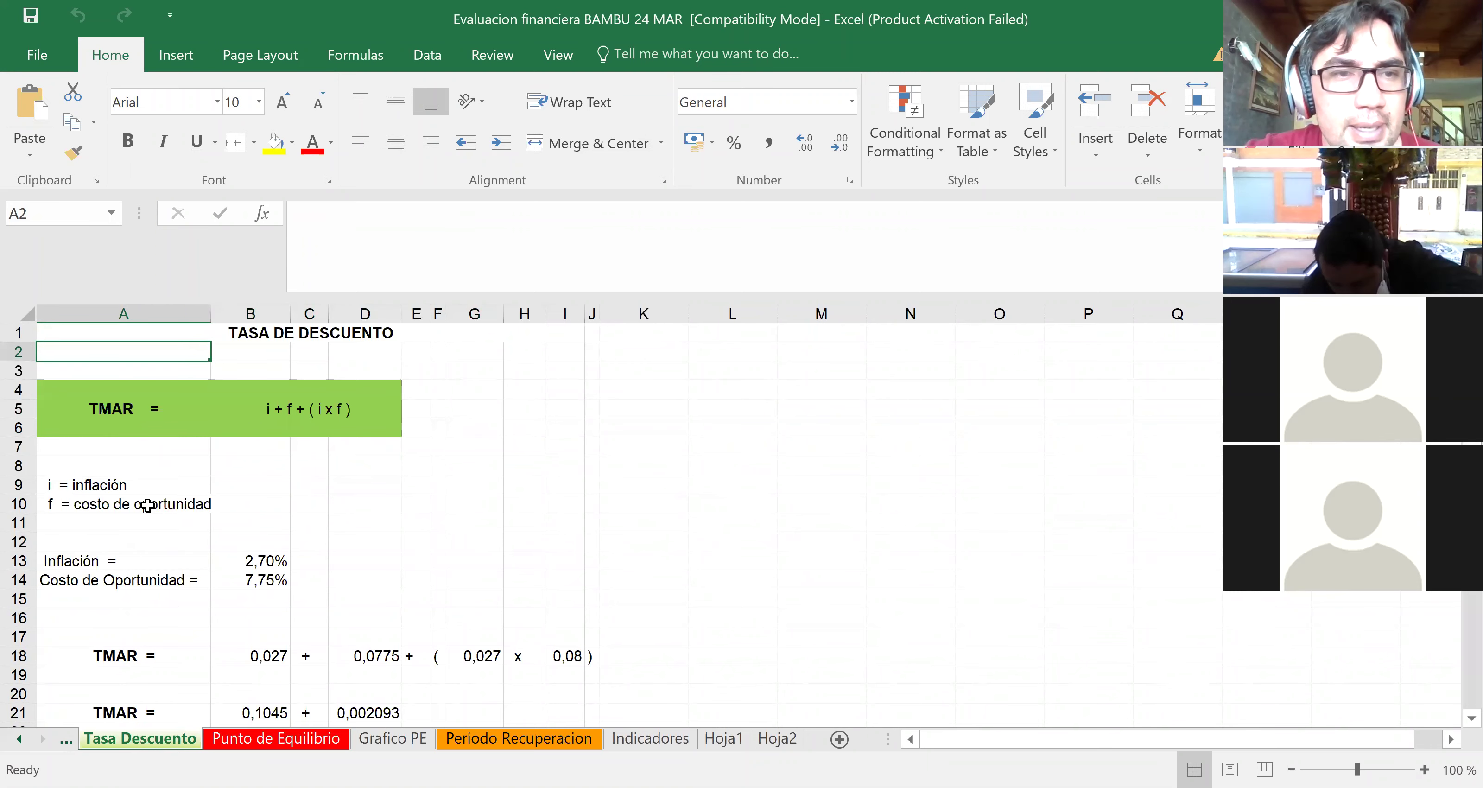
- Look through the Punto de Equilibrio, Grafico PE, Periodo Recuperacion and Indicadores sheets in turn
{"action": "left_click", "coordinate": [276, 738]}
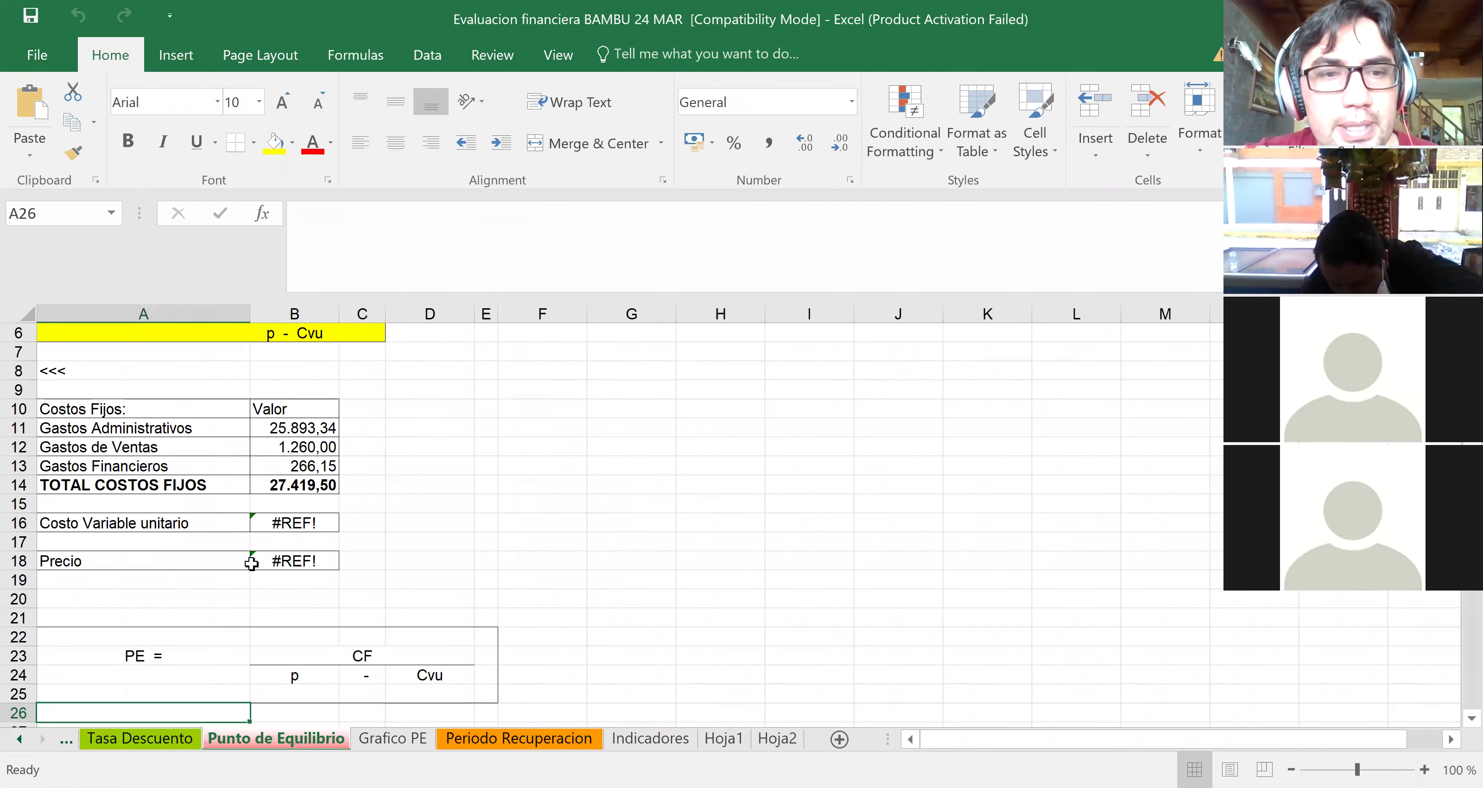
{"action": "key", "text": "ctrl+Page_Down"}
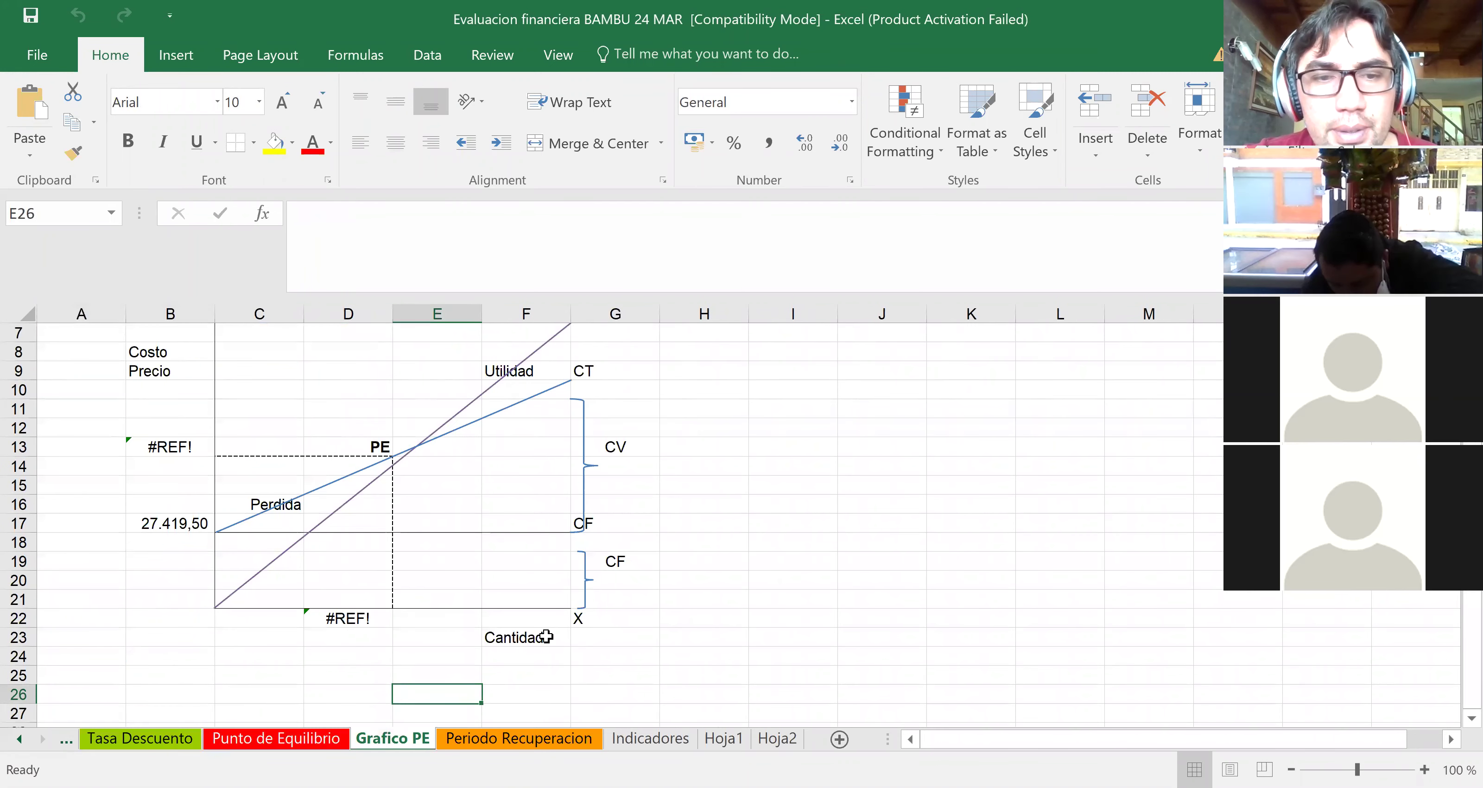
{"action": "key", "text": "ctrl+Page_Down"}
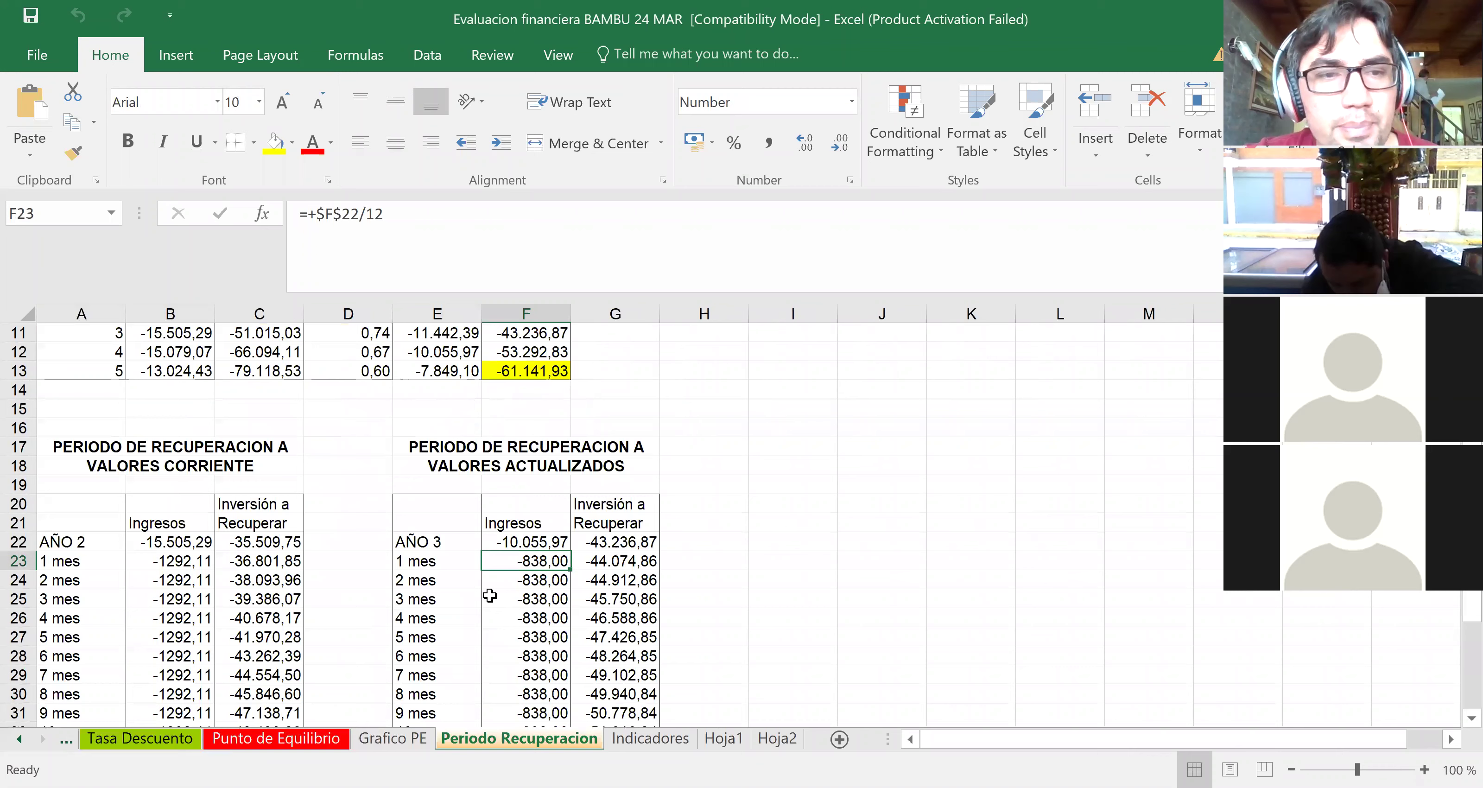
{"action": "key", "text": "ctrl+Page_Down"}
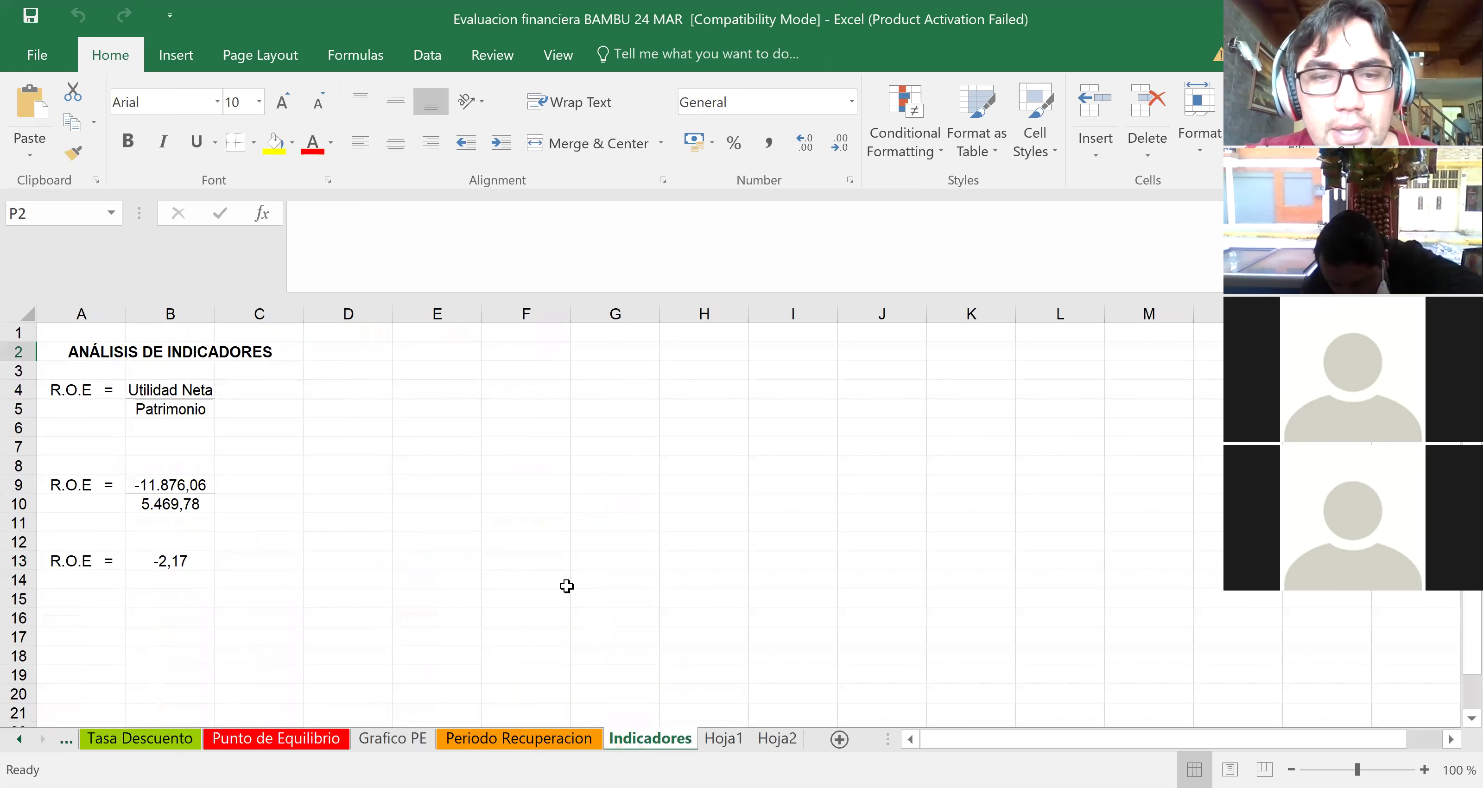
- Open the Tabla de Amortización sheet and inspect its investment, own capital, financing, term, interest and payment cells
{"action": "left_click", "coordinate": [72, 743]}
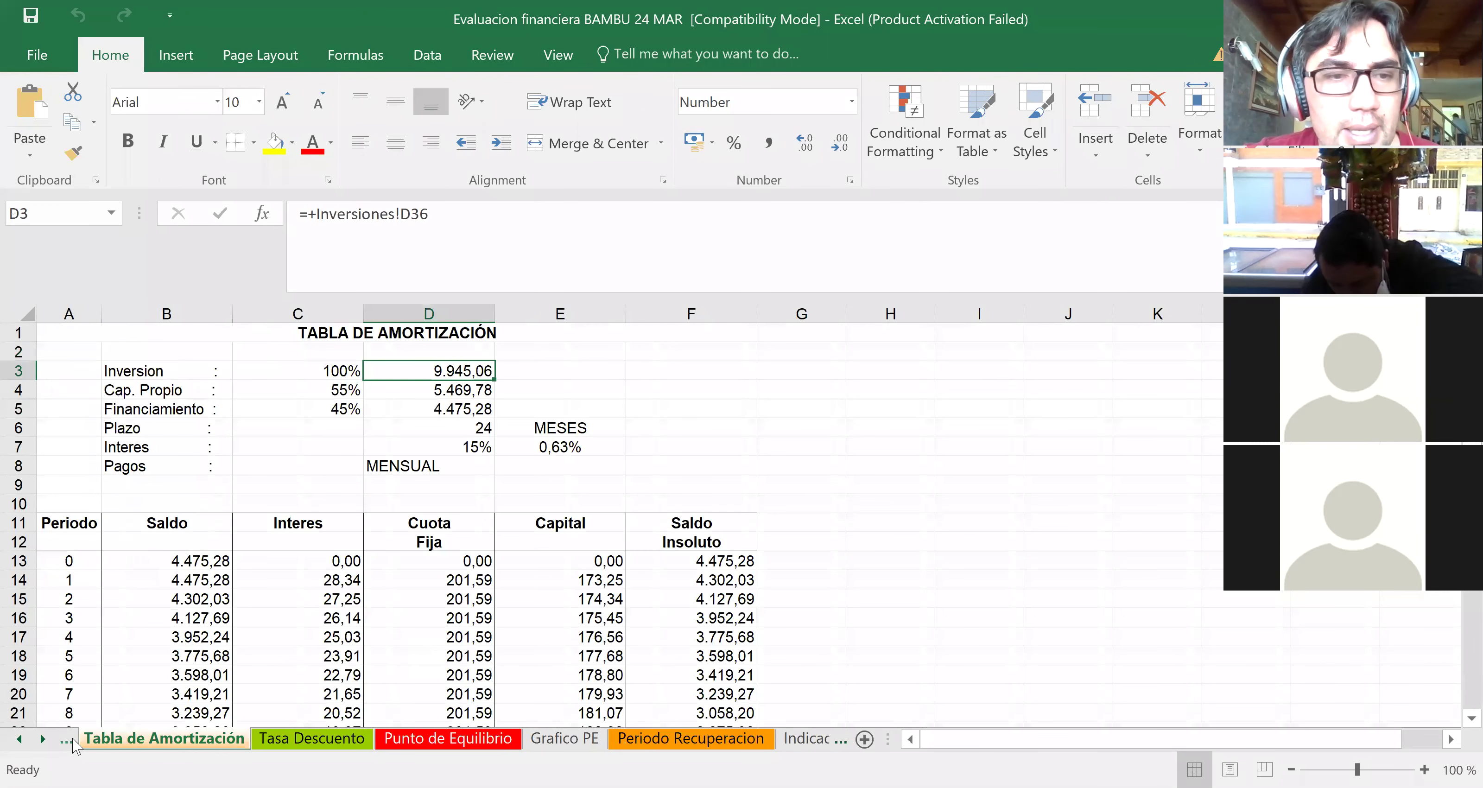
{"action": "left_click", "coordinate": [179, 559]}
{"action": "key", "text": "Down"}
{"action": "key", "text": "Down"}
{"action": "key", "text": "Down"}
{"action": "key", "text": "Down"}
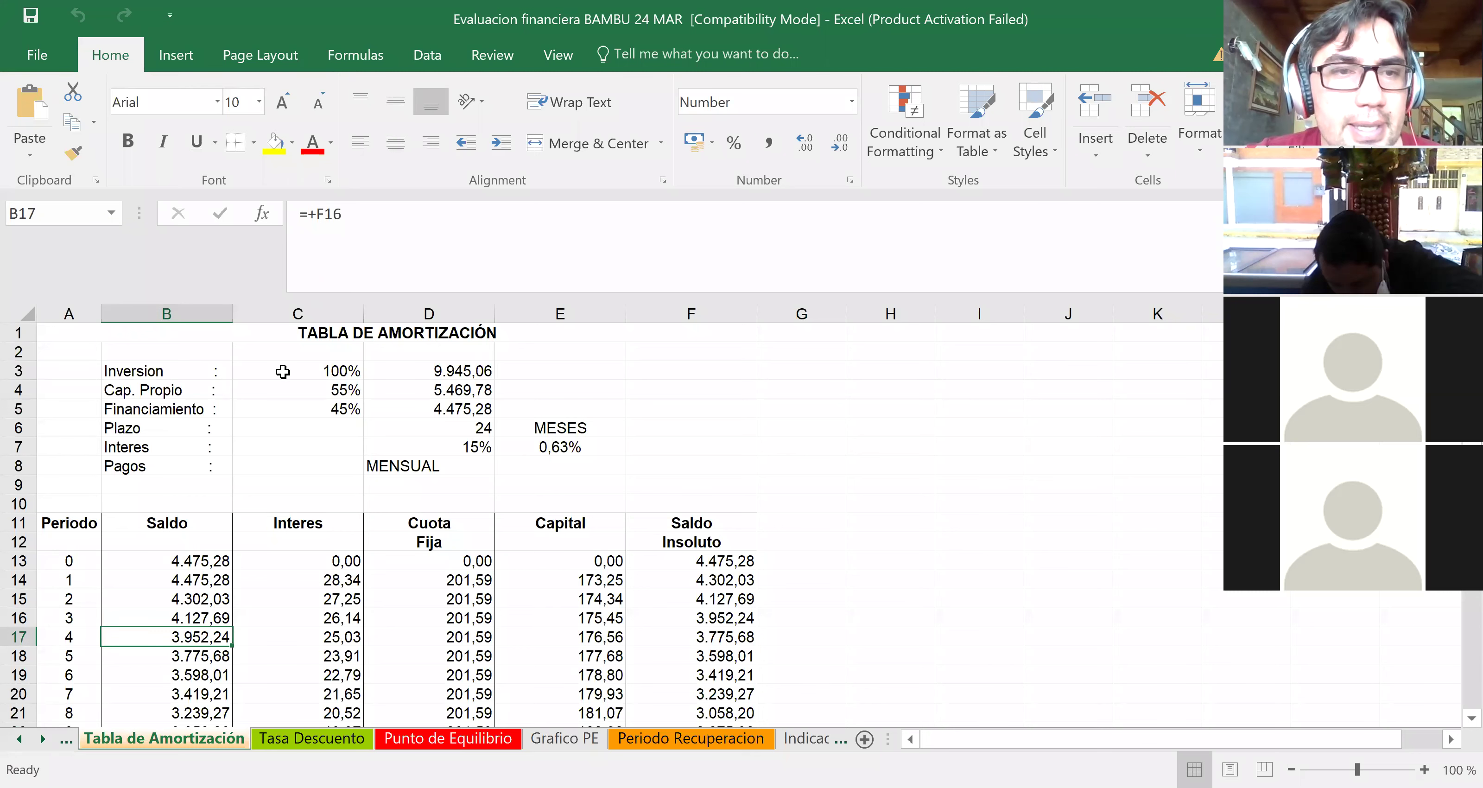
{"action": "left_click", "coordinate": [313, 368]}
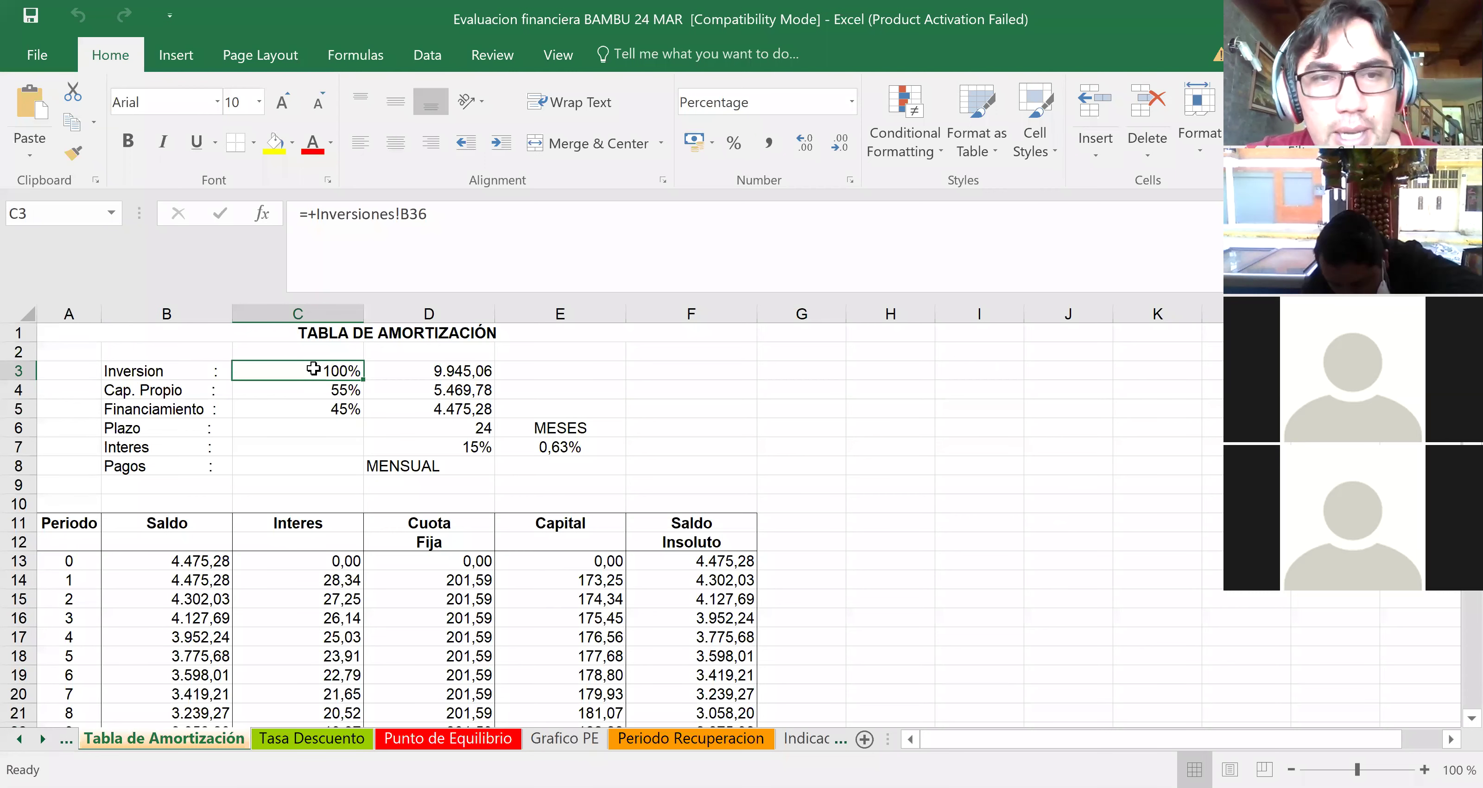
{"action": "key", "text": "Right"}
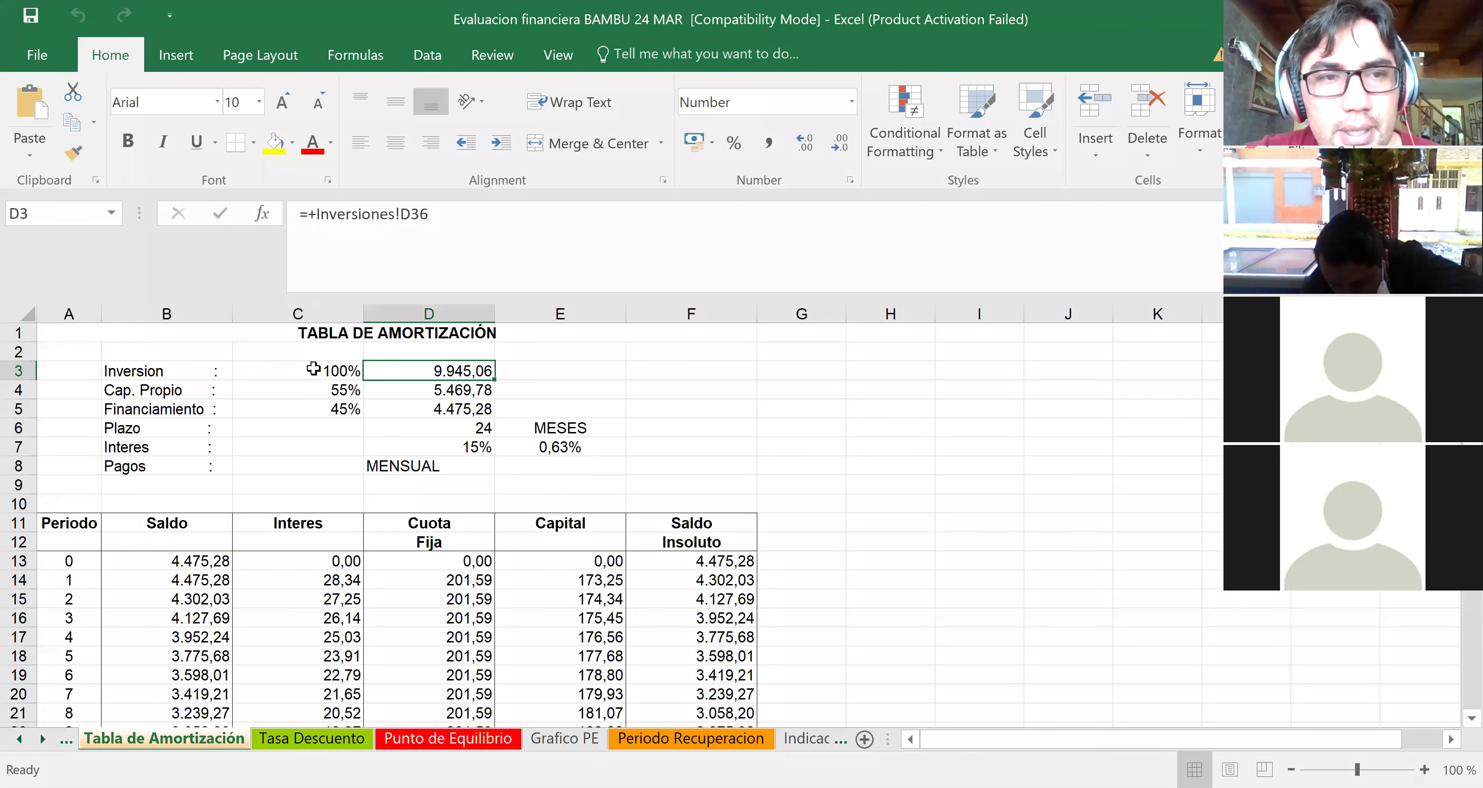
{"action": "key", "text": "Down"}
{"action": "key", "text": "Down"}
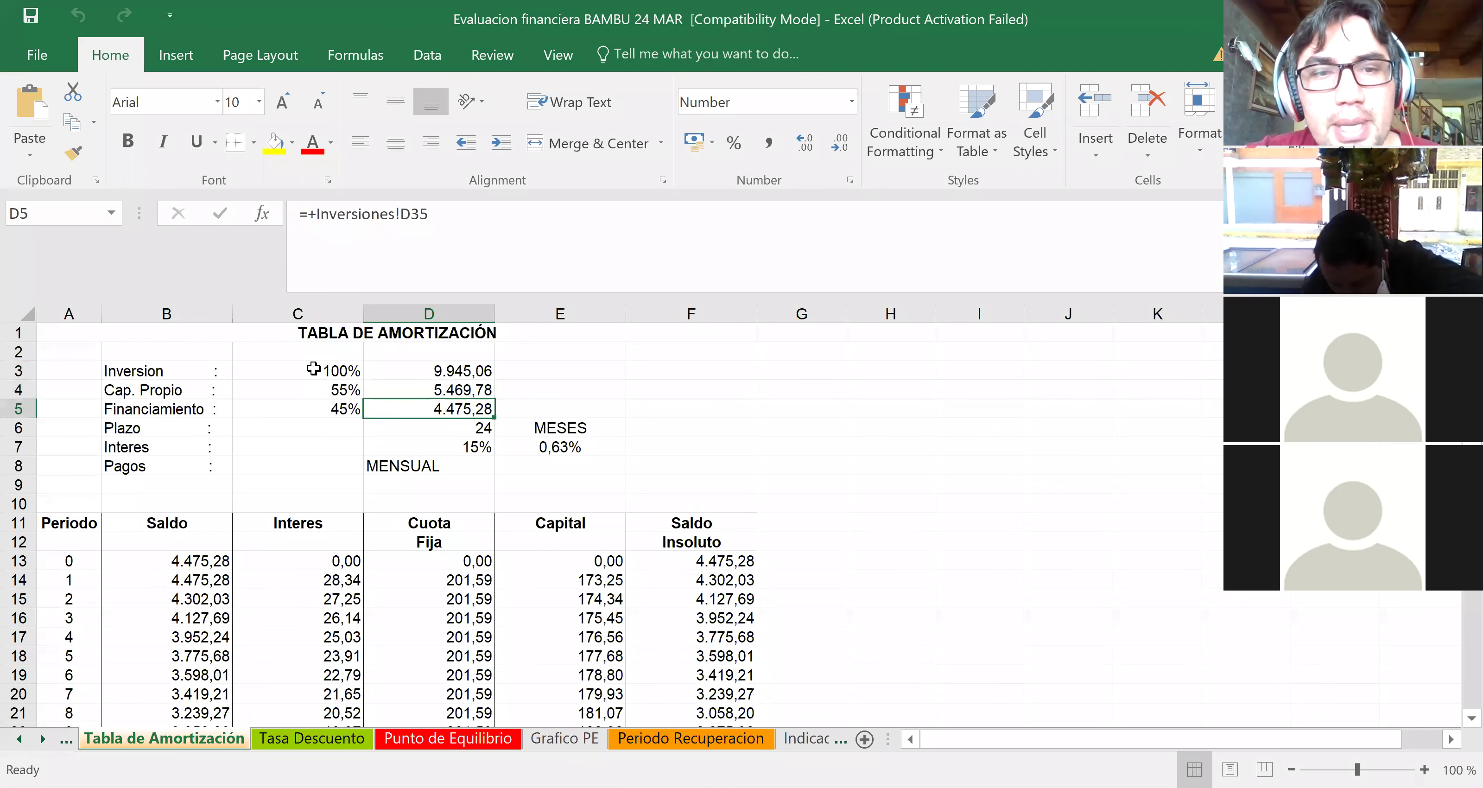
{"action": "key", "text": "Down"}
{"action": "key", "text": "Down"}
{"action": "key", "text": "Down"}
{"action": "key", "text": "Down"}
{"action": "key", "text": "Up"}
{"action": "key", "text": "Up"}
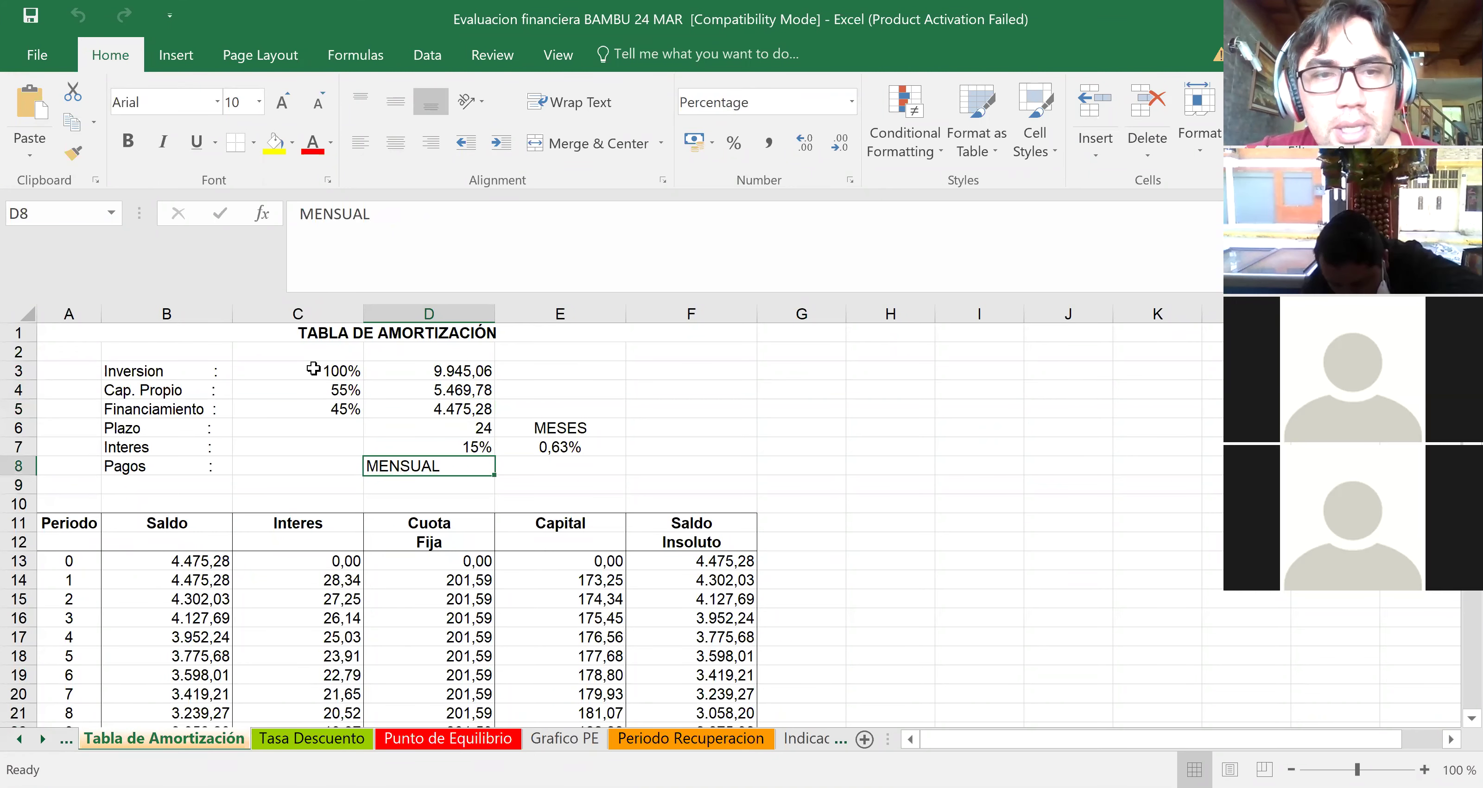
{"action": "key", "text": "Right"}
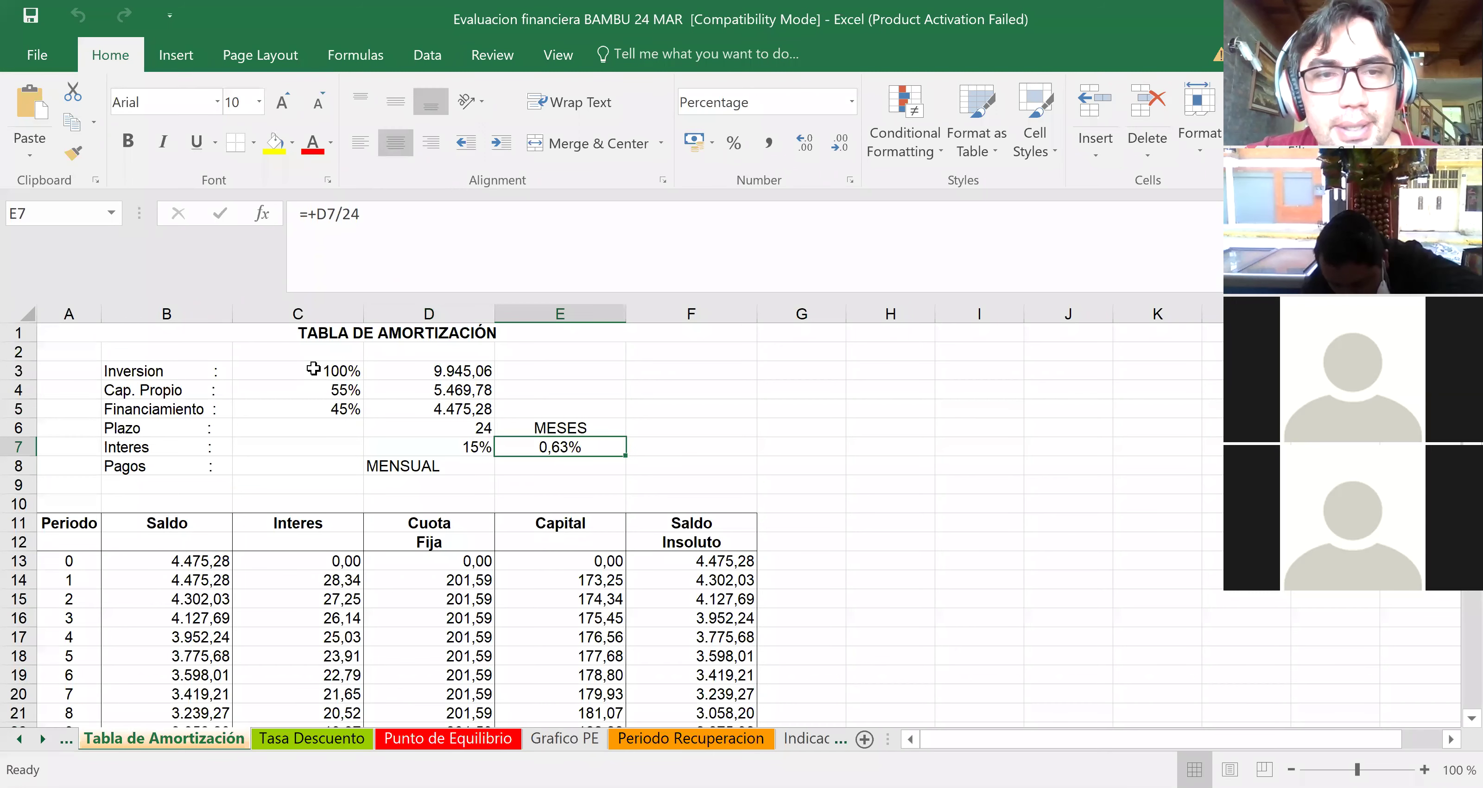
{"action": "key", "text": "Left"}
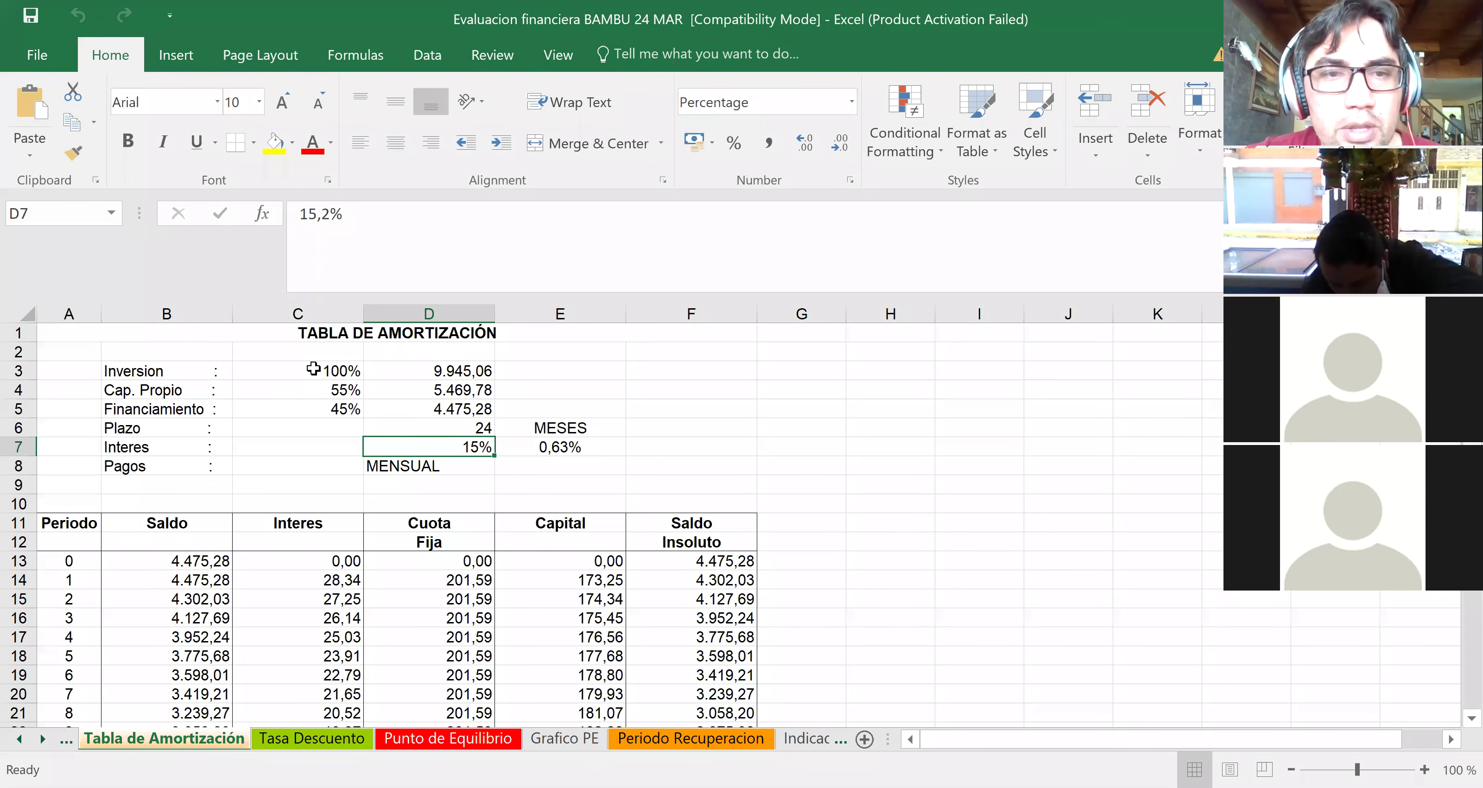
- Review the amortization schedule's fixed-payment column down through period 24, and return to the table's title
{"action": "key", "text": "Down"}
{"action": "key", "text": "Down"}
{"action": "key", "text": "Down"}
{"action": "key", "text": "Down"}
{"action": "key", "text": "Down"}
{"action": "key", "text": "Down"}
{"action": "key", "text": "Down"}
{"action": "key", "text": "Down"}
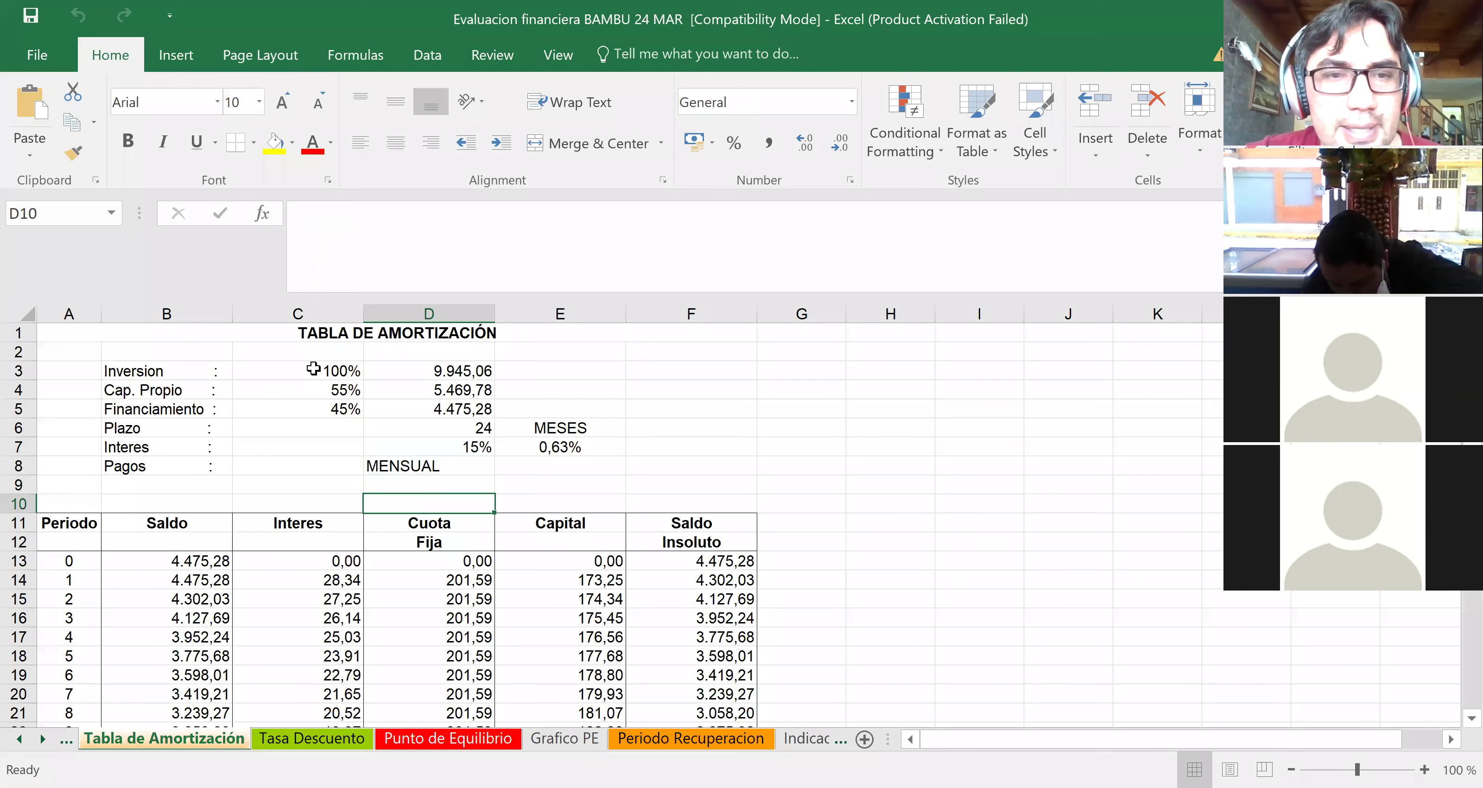
{"action": "key", "text": "Down"}
{"action": "key", "text": "Down"}
{"action": "key", "text": "Down"}
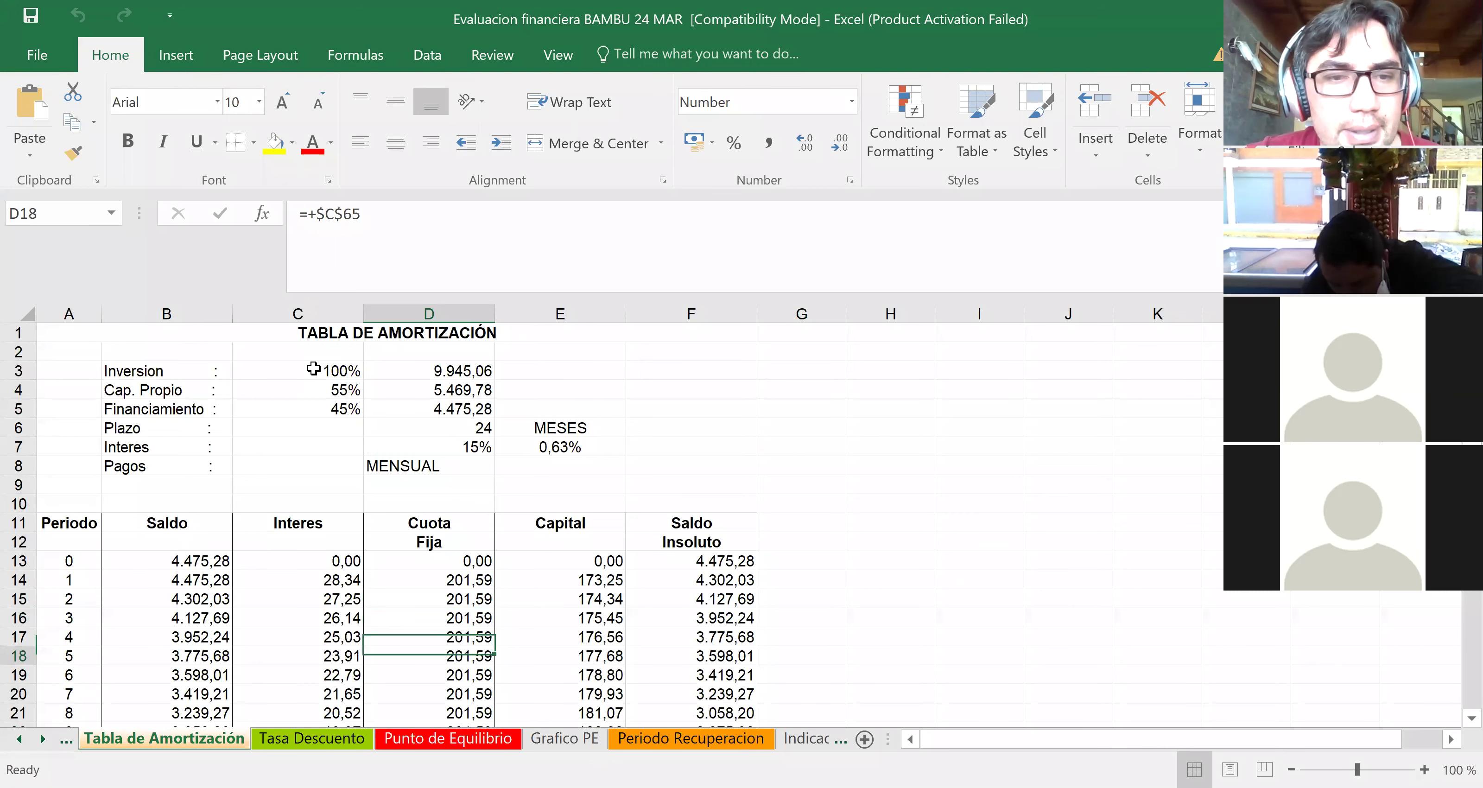
{"action": "key", "text": "Down"}
{"action": "key", "text": "Down"}
{"action": "key", "text": "Down"}
{"action": "key", "text": "Down"}
{"action": "key", "text": "Down"}
{"action": "key", "text": "Down"}
{"action": "key", "text": "Down"}
{"action": "key", "text": "Down"}
{"action": "key", "text": "Down"}
{"action": "key", "text": "Down"}
{"action": "key", "text": "Down"}
{"action": "key", "text": "Down"}
{"action": "key", "text": "Down"}
{"action": "key", "text": "Down"}
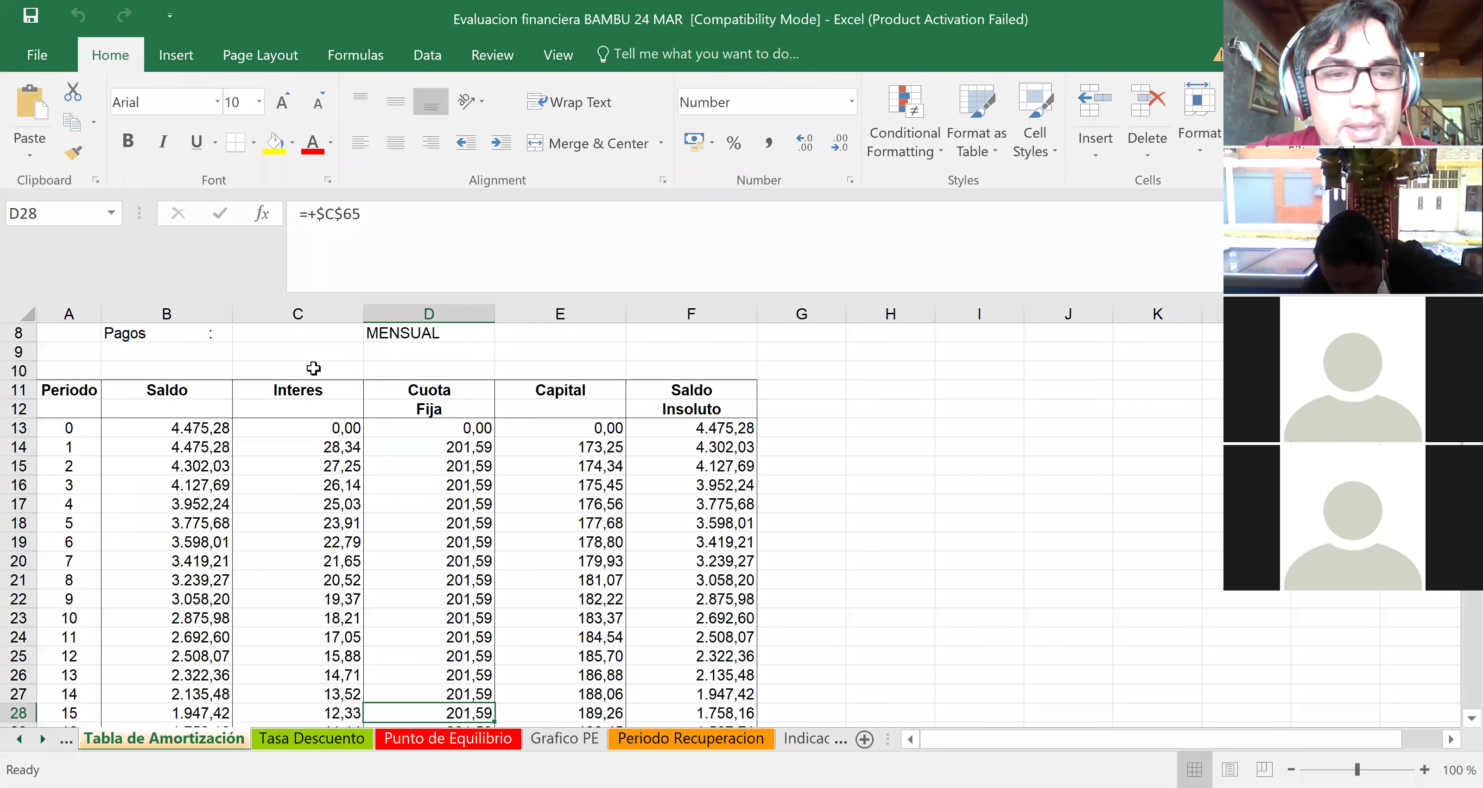
{"action": "key", "text": "Down"}
{"action": "key", "text": "Down"}
{"action": "key", "text": "Down"}
{"action": "key", "text": "Down"}
{"action": "key", "text": "Down"}
{"action": "key", "text": "Down"}
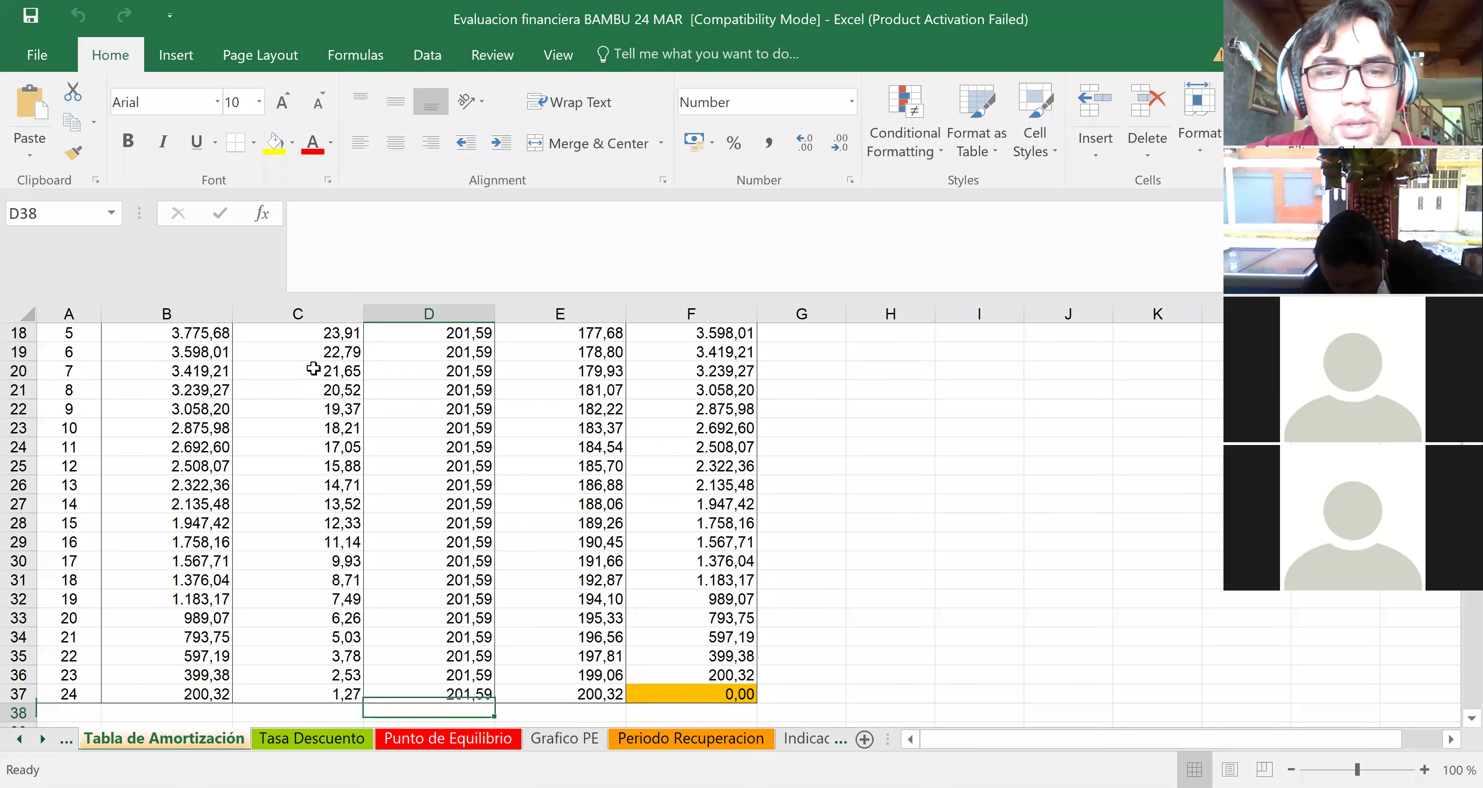
{"action": "key", "text": "Up"}
{"action": "key", "text": "Up"}
{"action": "key", "text": "Up"}
{"action": "key", "text": "Up"}
{"action": "key", "text": "Up"}
{"action": "key", "text": "Up"}
{"action": "key", "text": "Up"}
{"action": "key", "text": "Up"}
{"action": "key", "text": "Up"}
{"action": "key", "text": "Up"}
{"action": "key", "text": "Up"}
{"action": "key", "text": "Up"}
{"action": "key", "text": "Up"}
{"action": "key", "text": "Up"}
{"action": "key", "text": "Up"}
{"action": "key", "text": "Up"}
{"action": "key", "text": "Up"}
{"action": "key", "text": "Up"}
{"action": "key", "text": "Up"}
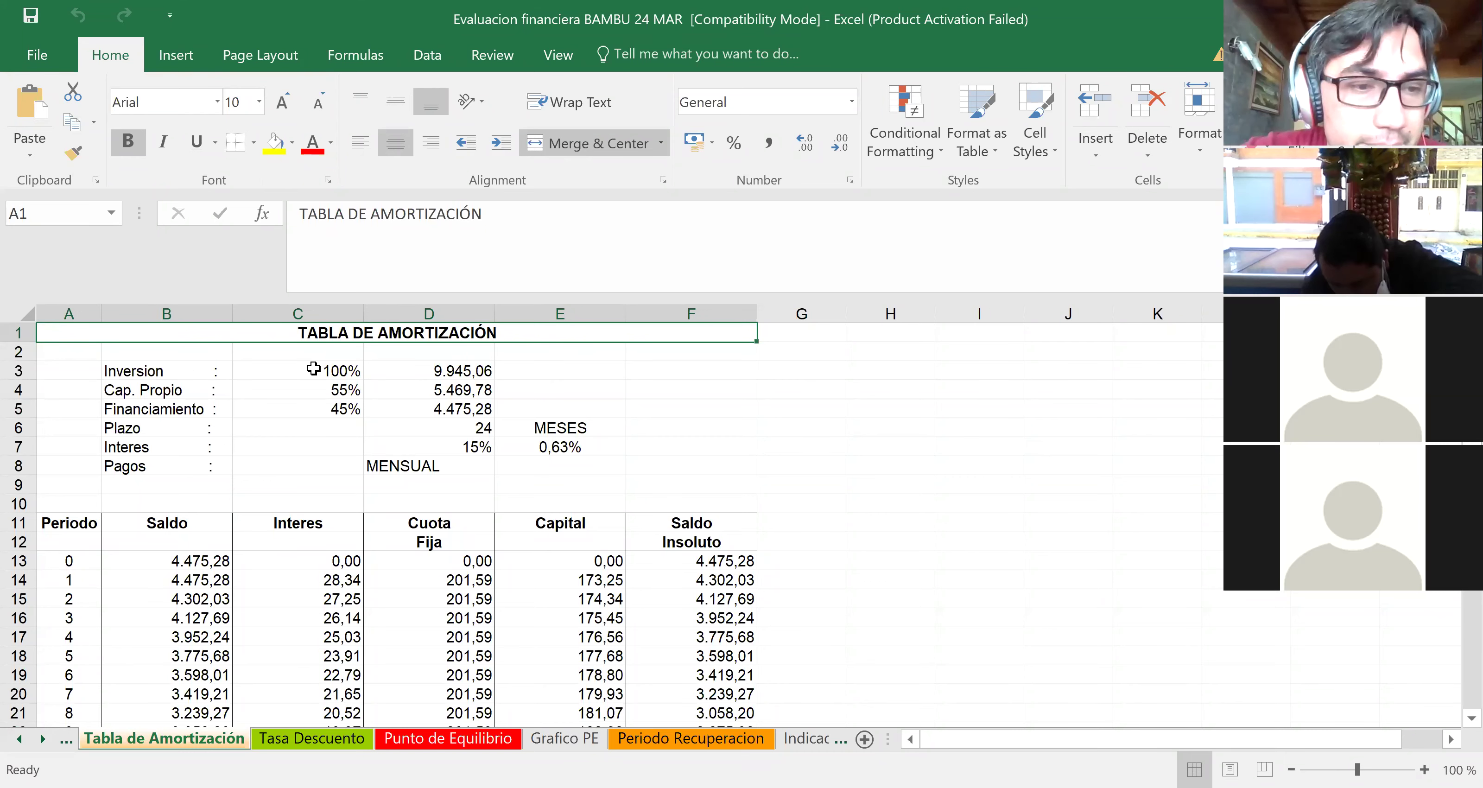
- Go back through the Gastos de Ventas sheet to the Sueldos y Salarios sheet
{"action": "left_click", "coordinate": [67, 740]}
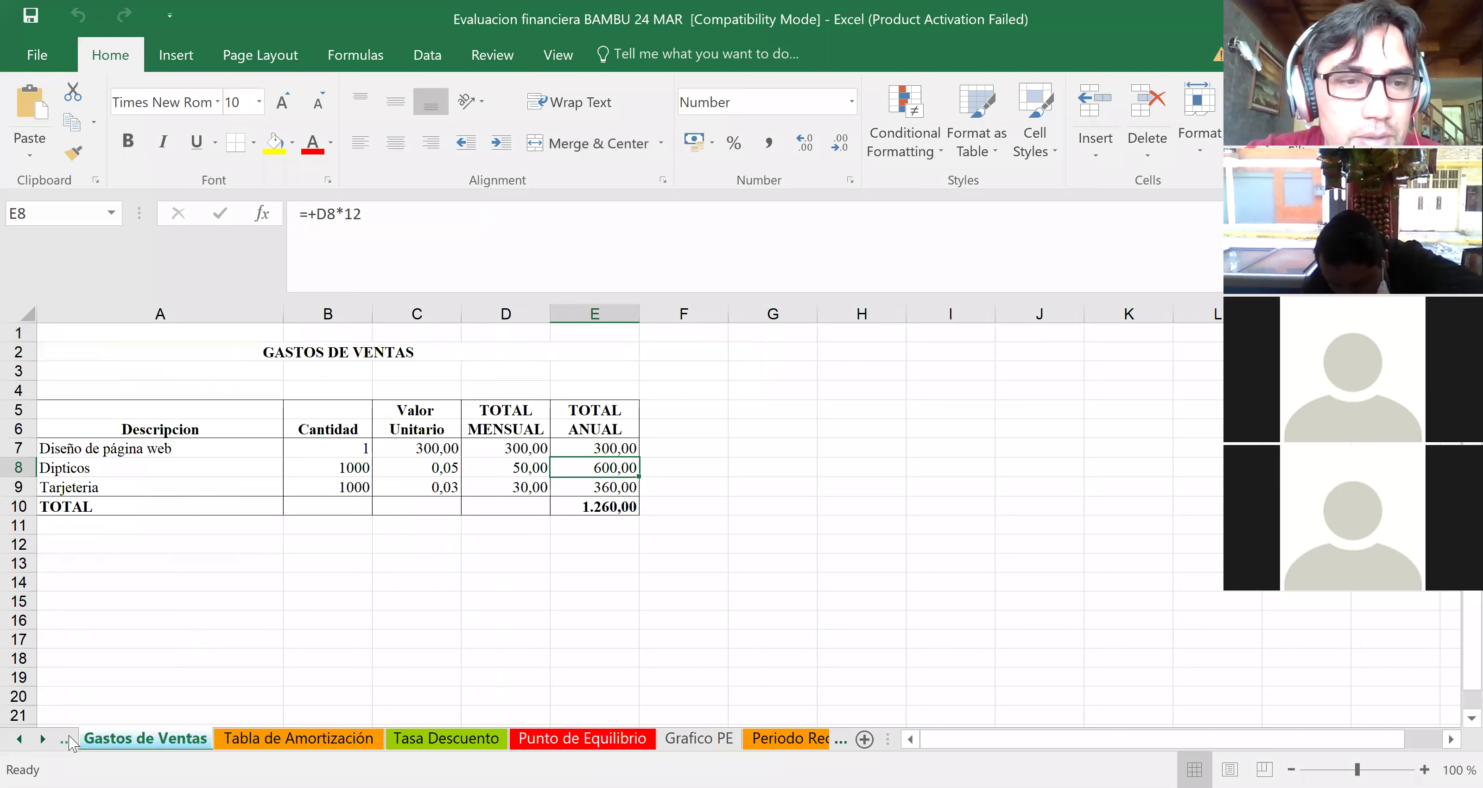
{"action": "left_click", "coordinate": [67, 740]}
{"action": "left_click", "coordinate": [68, 740]}
{"action": "left_click", "coordinate": [68, 740]}
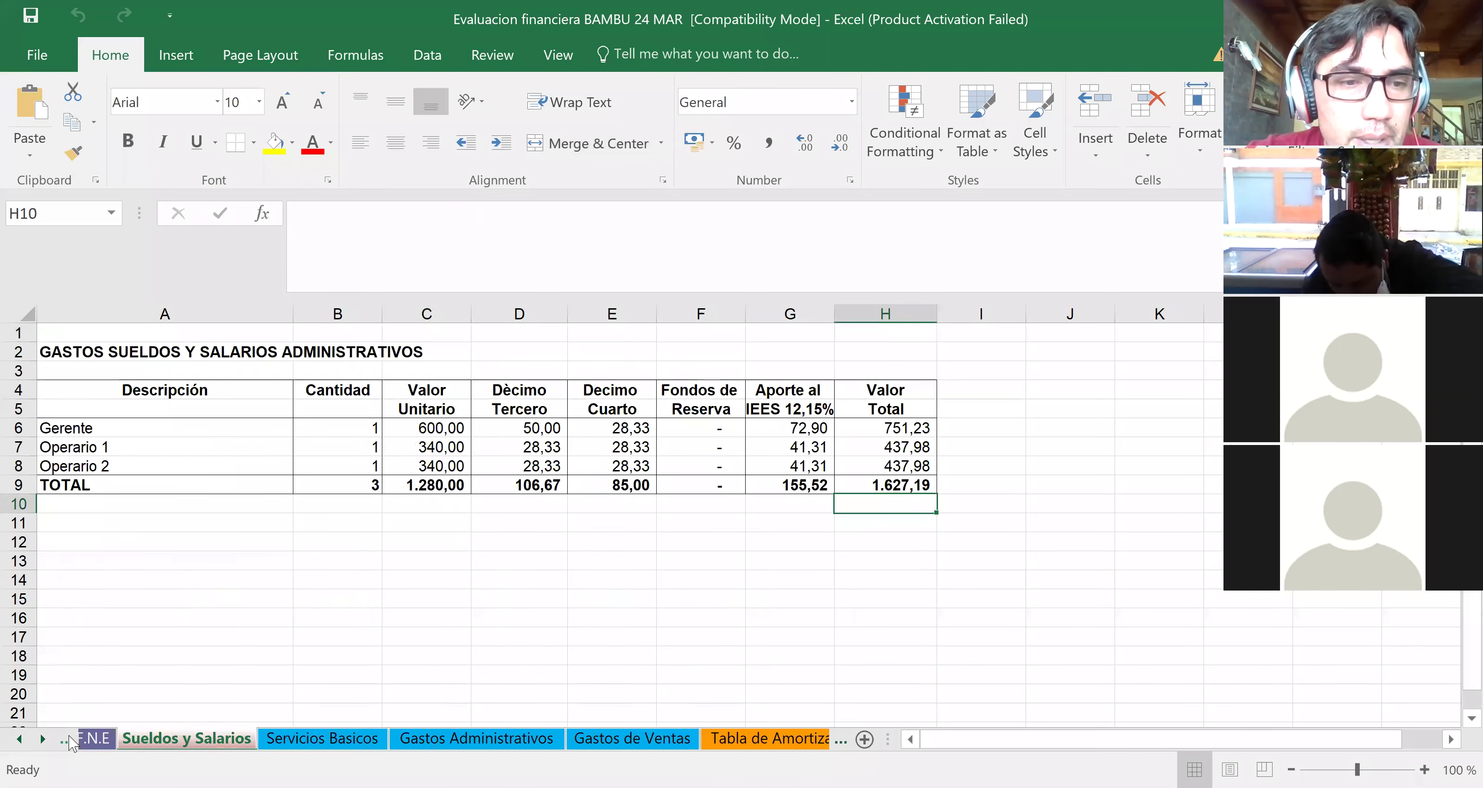
{"action": "left_click", "coordinate": [229, 740]}
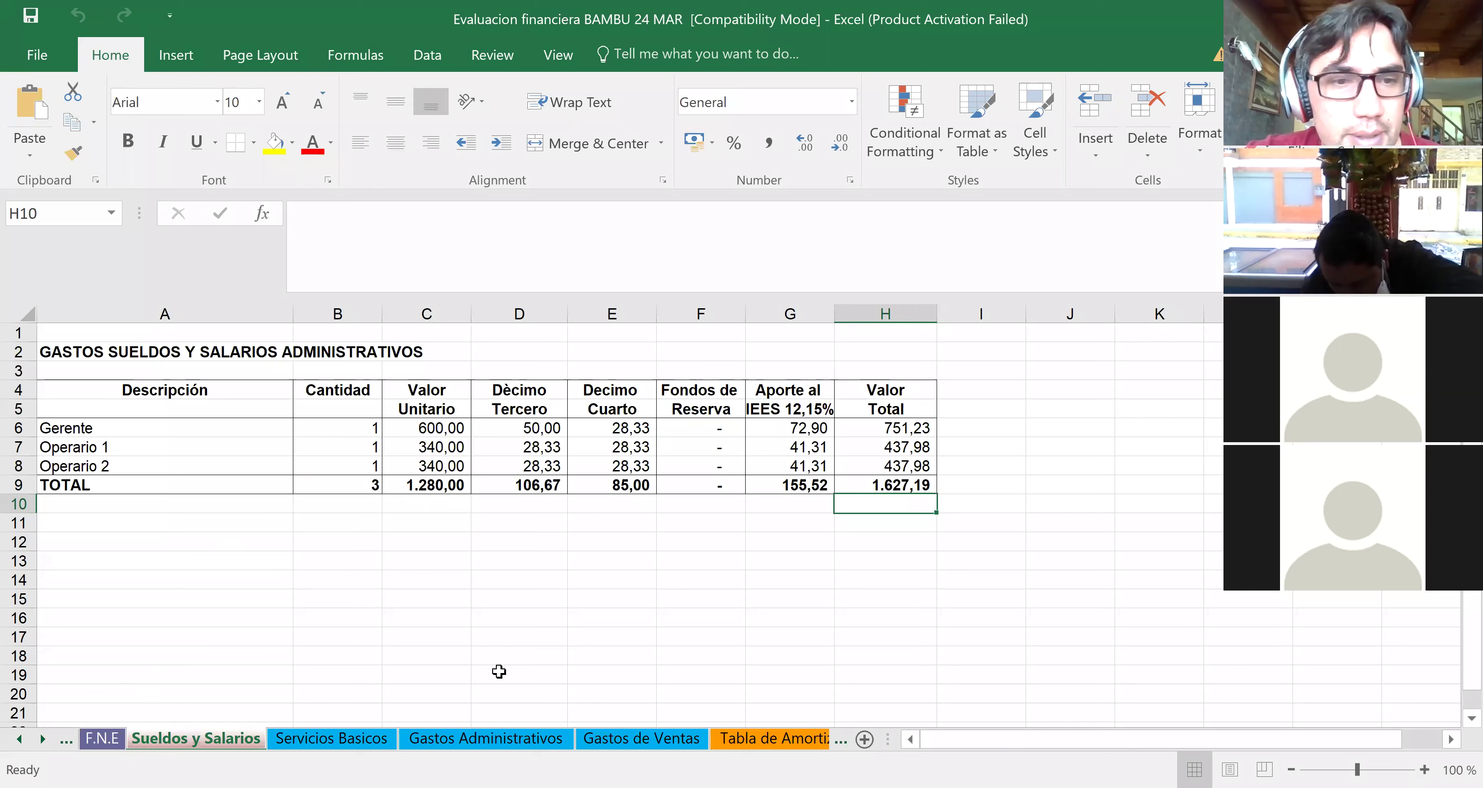
- Inspect the administrative salary table's formulas for the Gerente's bonuses and IESS contribution and the employees' total values
{"action": "left_click", "coordinate": [512, 355]}
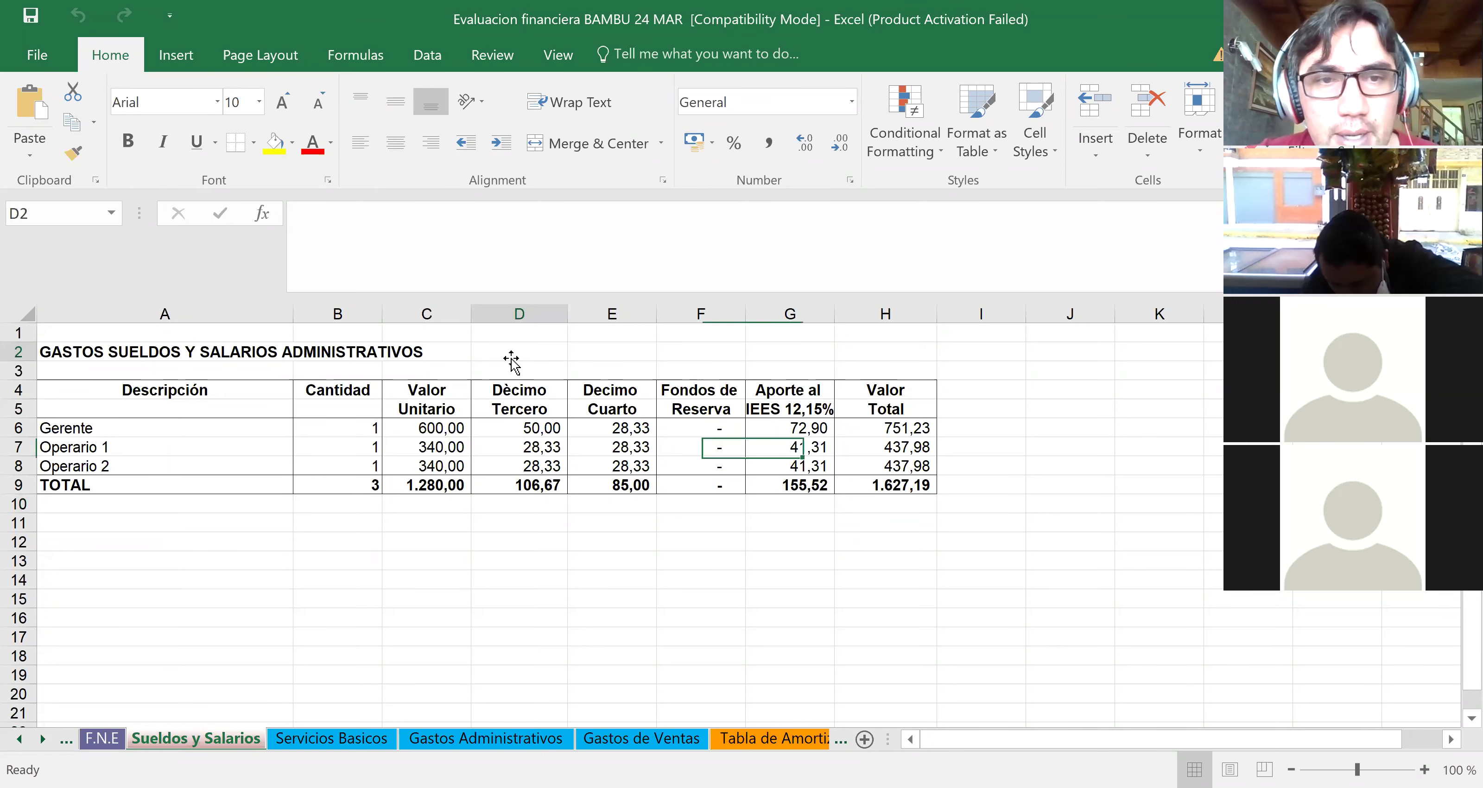
{"action": "key", "text": "Left"}
{"action": "key", "text": "Down"}
{"action": "key", "text": "Down"}
{"action": "key", "text": "Down"}
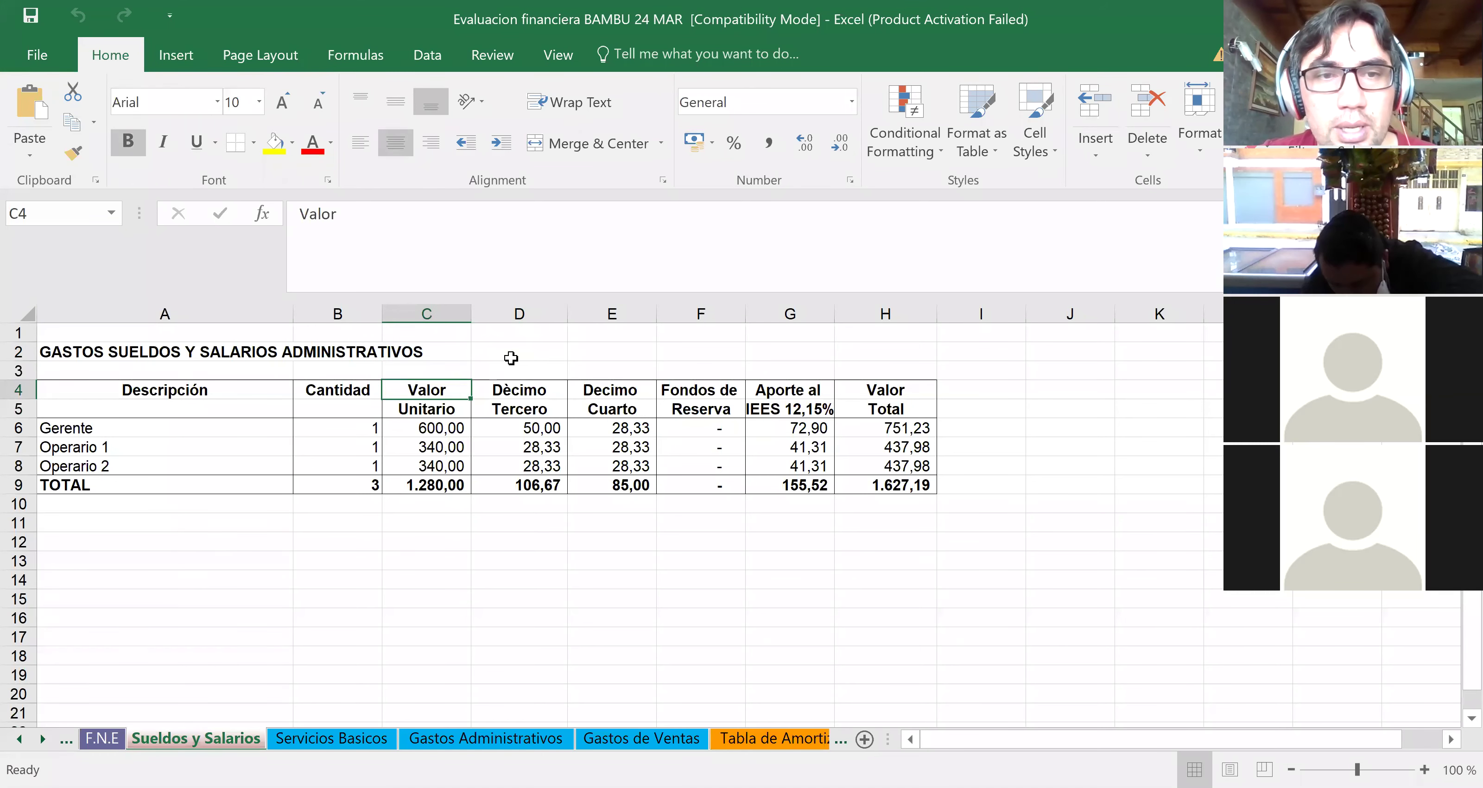
{"action": "key", "text": "Right"}
{"action": "key", "text": "Left"}
{"action": "key", "text": "Right"}
{"action": "key", "text": "Down"}
{"action": "key", "text": "Right"}
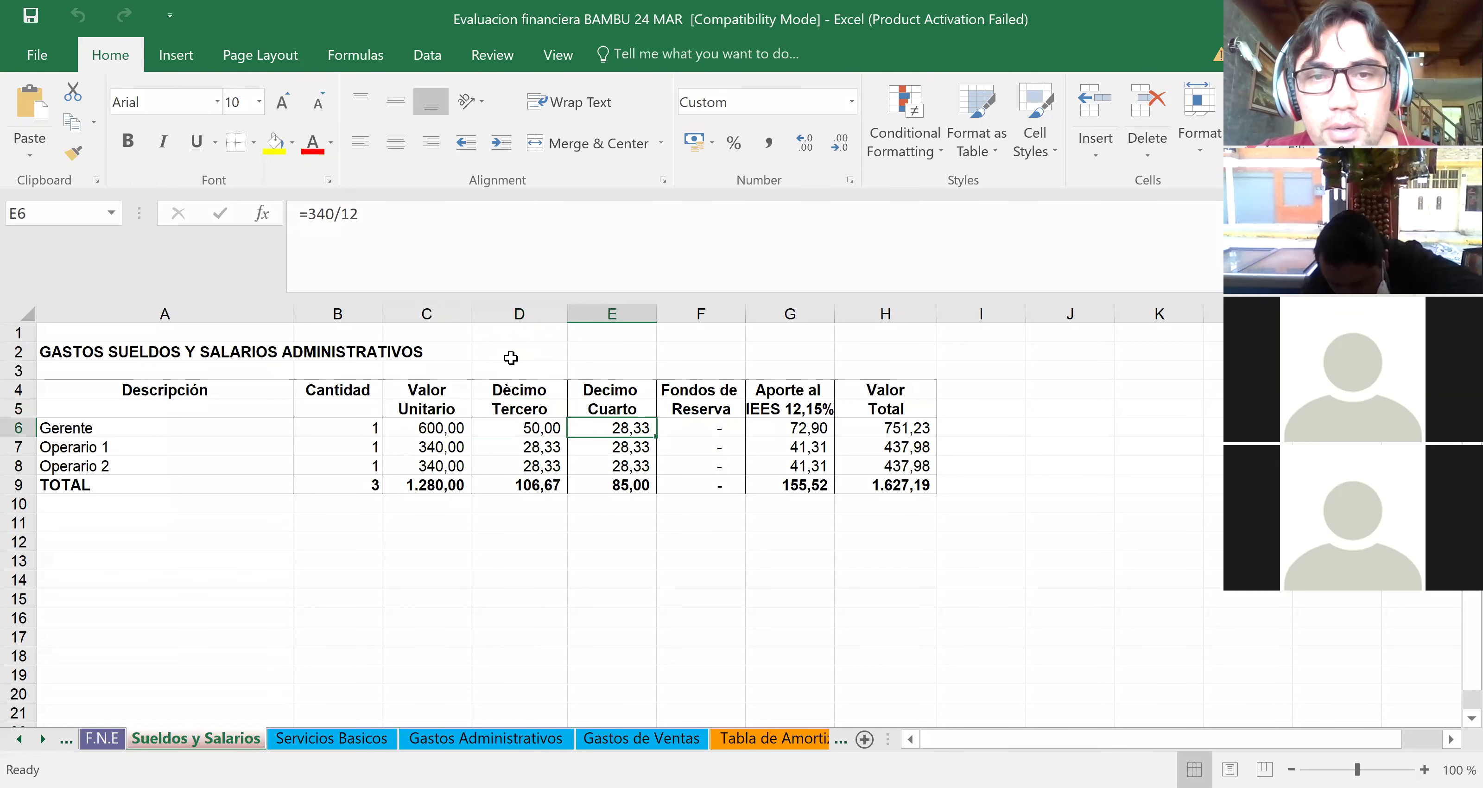
{"action": "key", "text": "Right"}
{"action": "key", "text": "Right"}
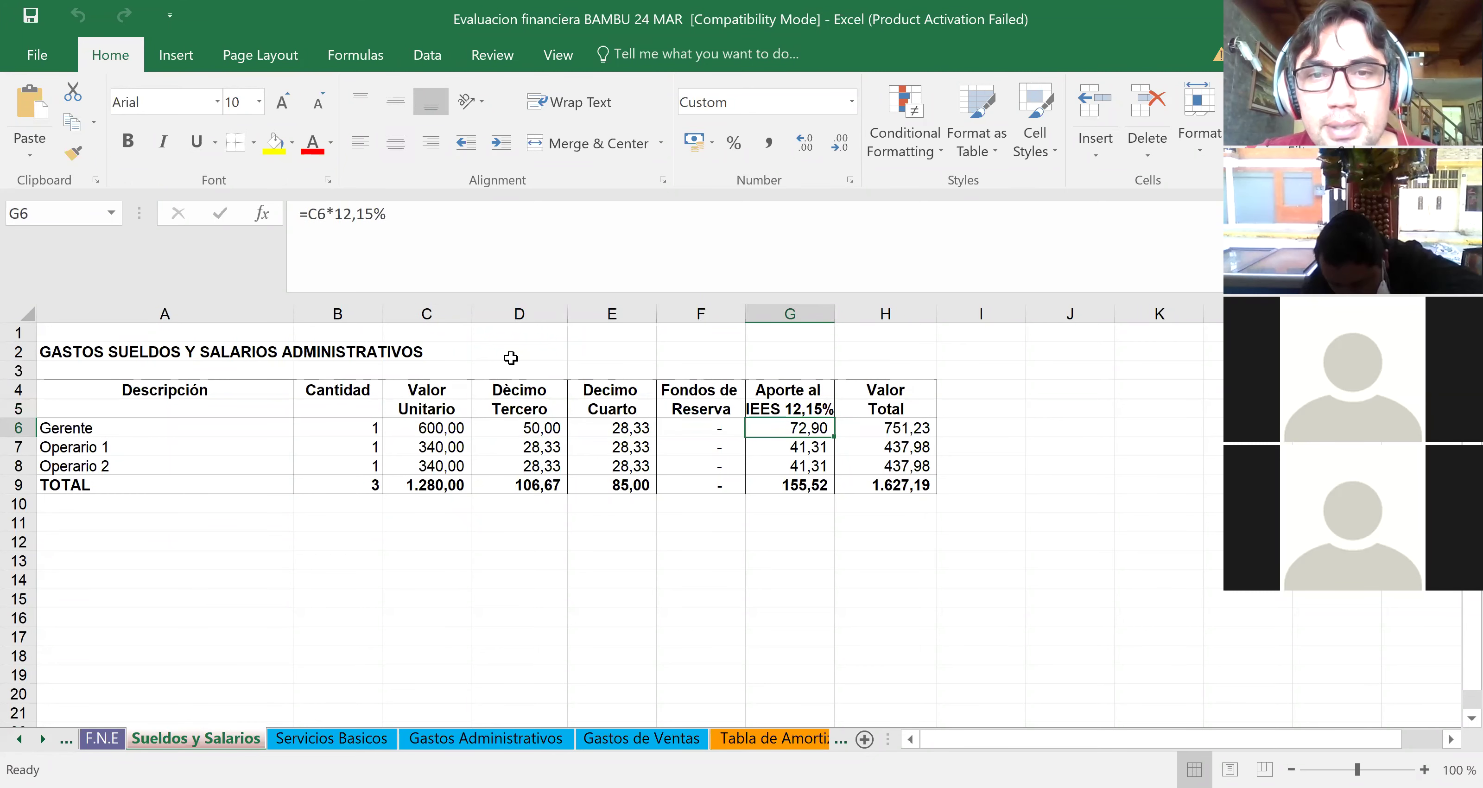
{"action": "key", "text": "Right"}
{"action": "key", "text": "Down"}
{"action": "key", "text": "Down"}
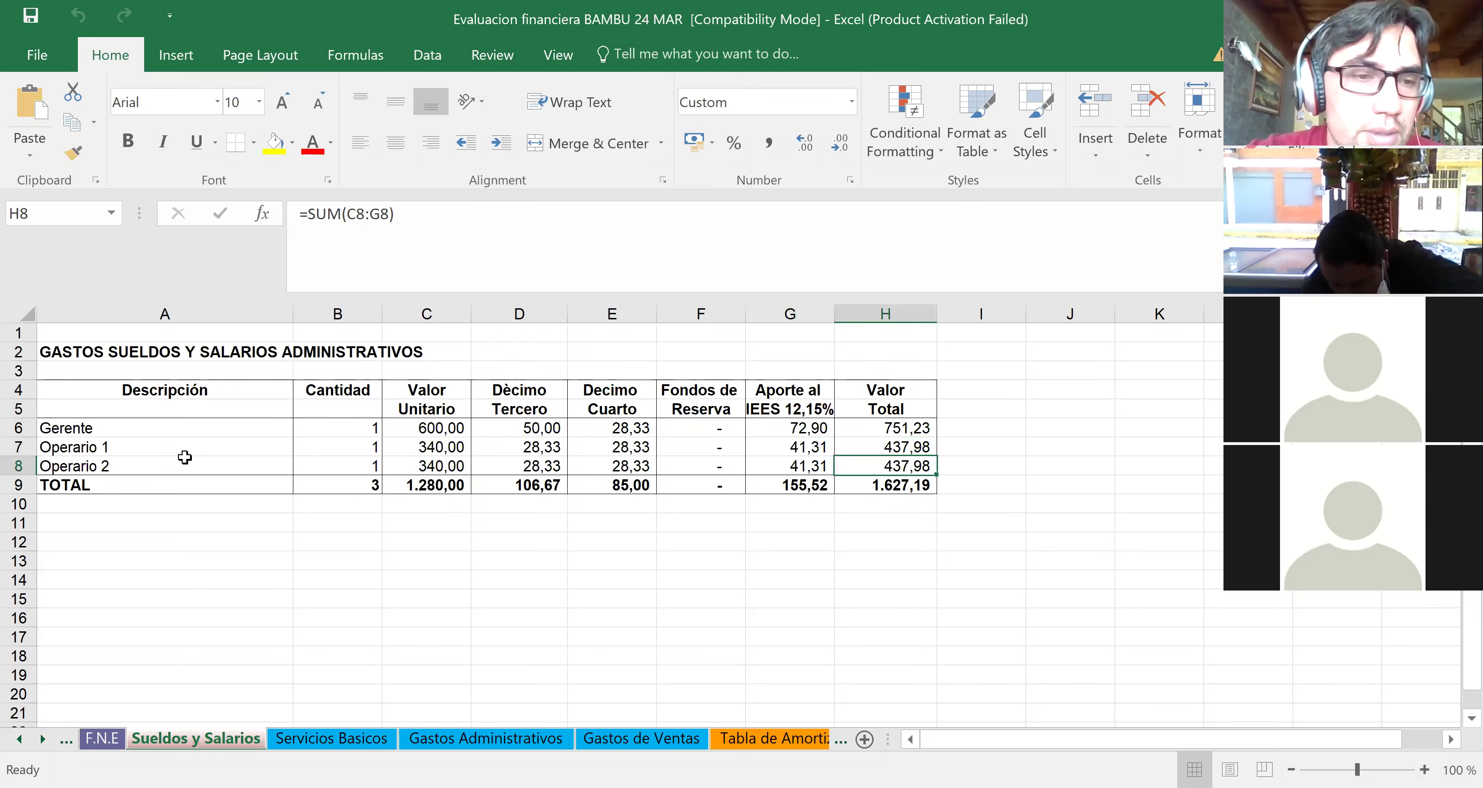
- View the F.N.E cash flow and PyG sheets, and open the Ingresos y Costos sheet
{"action": "left_click", "coordinate": [102, 739]}
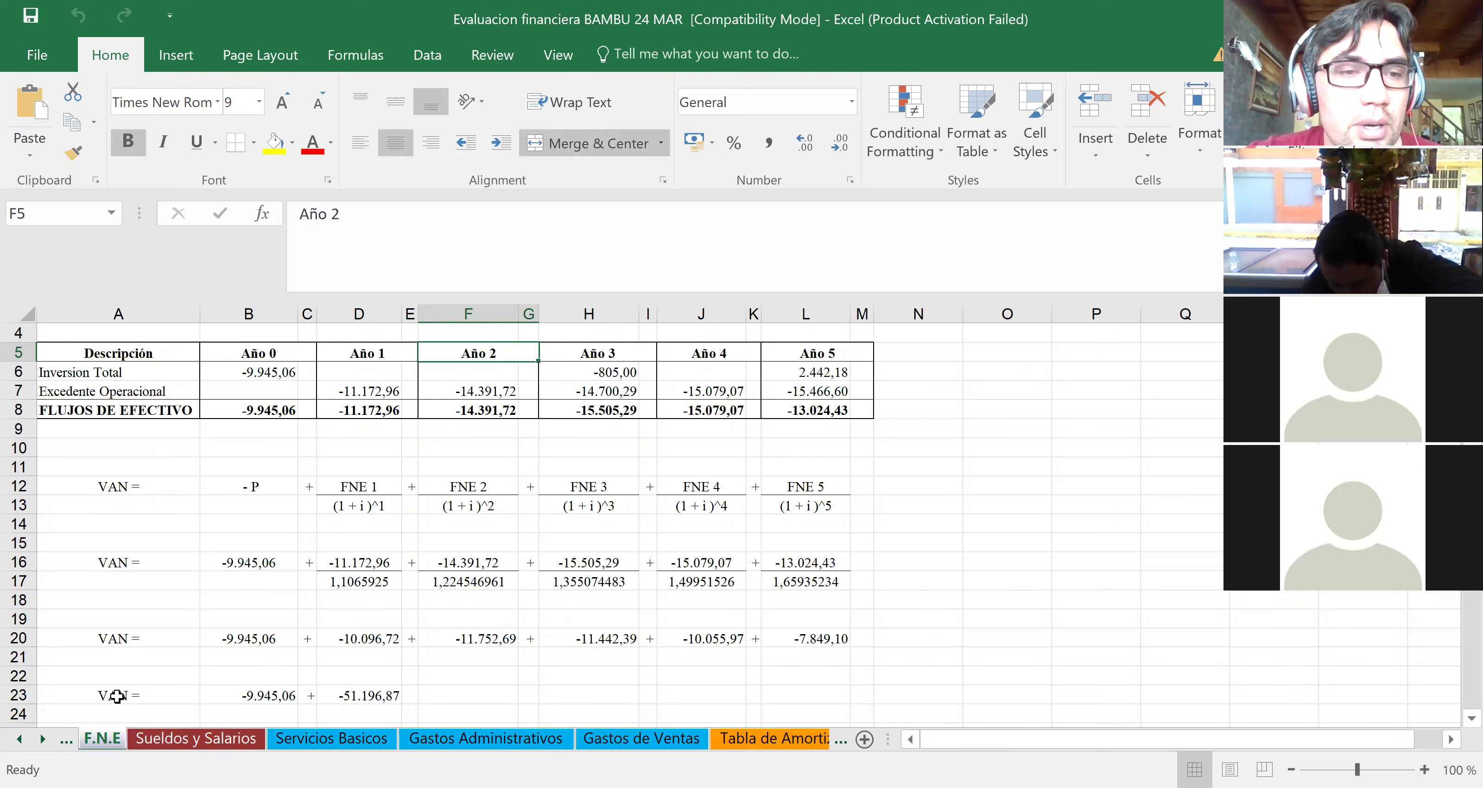
{"action": "left_click", "coordinate": [67, 743]}
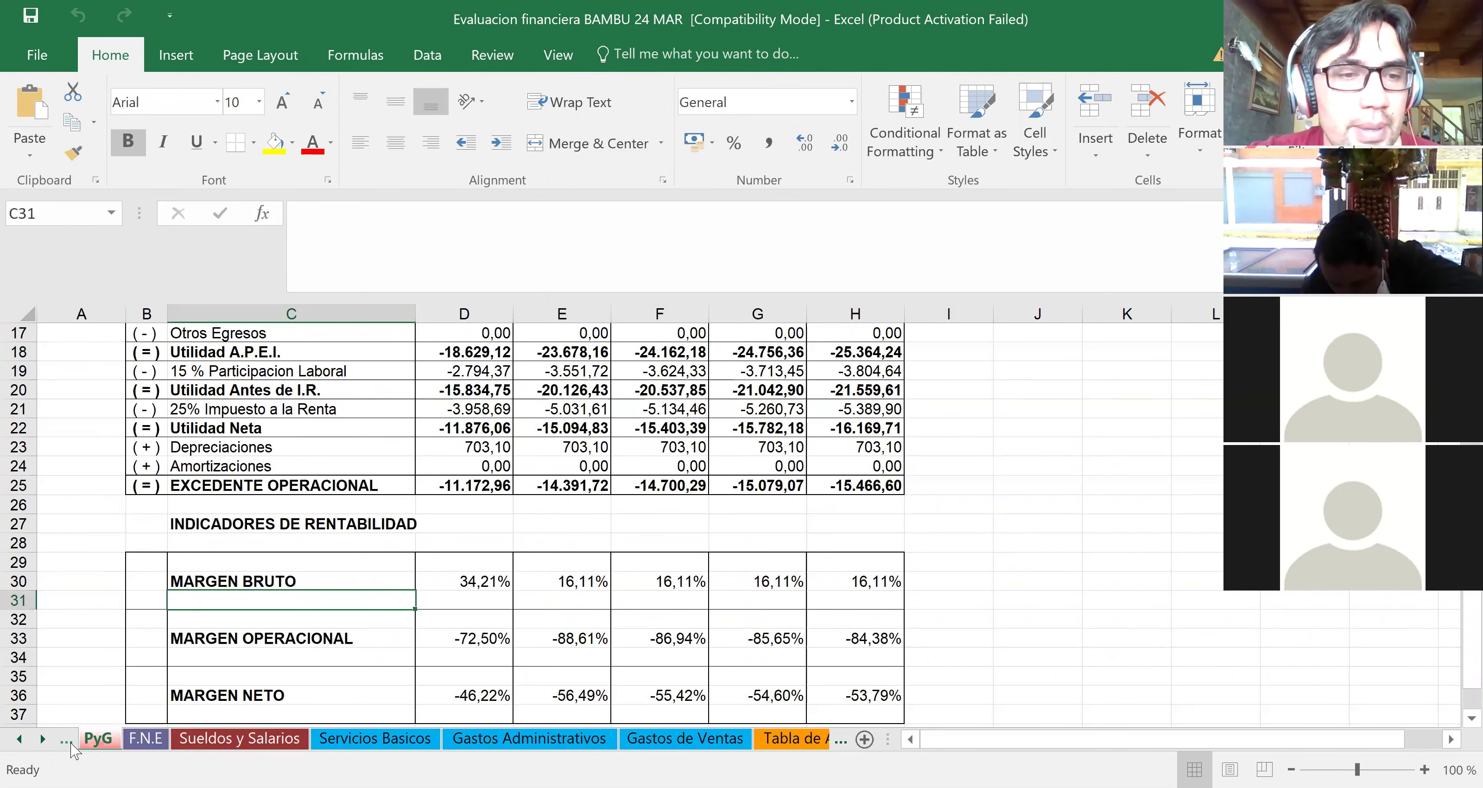
{"action": "left_click", "coordinate": [67, 742]}
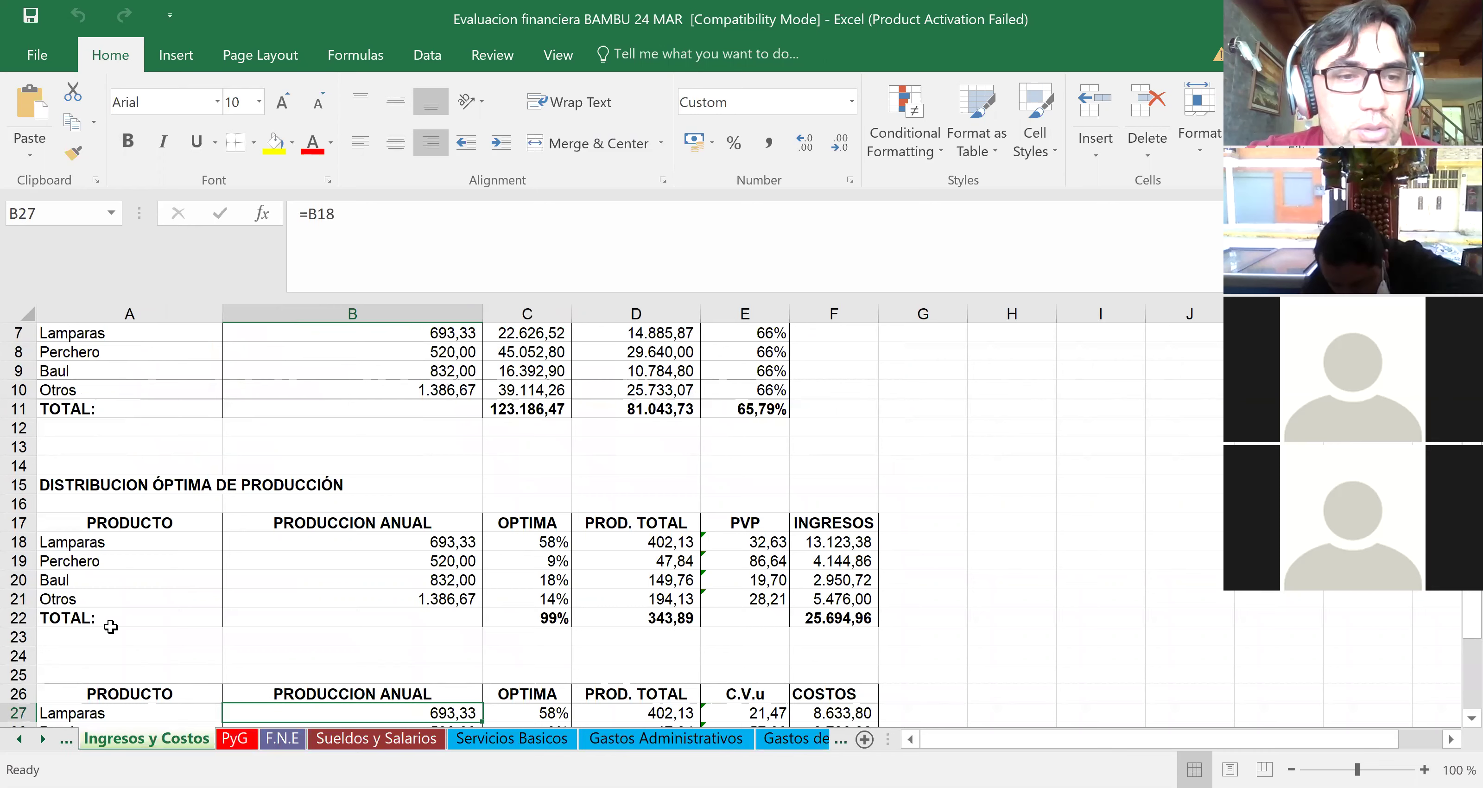
- Examine the income and expense summary and the optimal production distribution table on the Ingresos y Costos sheet
{"action": "left_click", "coordinate": [96, 576]}
{"action": "key", "text": "Up"}
{"action": "key", "text": "Up"}
{"action": "key", "text": "Up"}
{"action": "key", "text": "Up"}
{"action": "key", "text": "Up"}
{"action": "key", "text": "Up"}
{"action": "key", "text": "Up"}
{"action": "key", "text": "Up"}
{"action": "key", "text": "Up"}
{"action": "key", "text": "Up"}
{"action": "key", "text": "Up"}
{"action": "key", "text": "Up"}
{"action": "key", "text": "Up"}
{"action": "key", "text": "Up"}
{"action": "key", "text": "Up"}
{"action": "key", "text": "Up"}
{"action": "key", "text": "Up"}
{"action": "key", "text": "Up"}
{"action": "key", "text": "Down"}
{"action": "key", "text": "Down"}
{"action": "key", "text": "Down"}
{"action": "key", "text": "Down"}
{"action": "key", "text": "Down"}
{"action": "key", "text": "Down"}
{"action": "key", "text": "Down"}
{"action": "key", "text": "Down"}
{"action": "key", "text": "Down"}
{"action": "key", "text": "Down"}
{"action": "key", "text": "Down"}
{"action": "key", "text": "Down"}
{"action": "key", "text": "Down"}
{"action": "key", "text": "Down"}
{"action": "key", "text": "Down"}
{"action": "key", "text": "Down"}
{"action": "key", "text": "Down"}
{"action": "key", "text": "Down"}
{"action": "key", "text": "Down"}
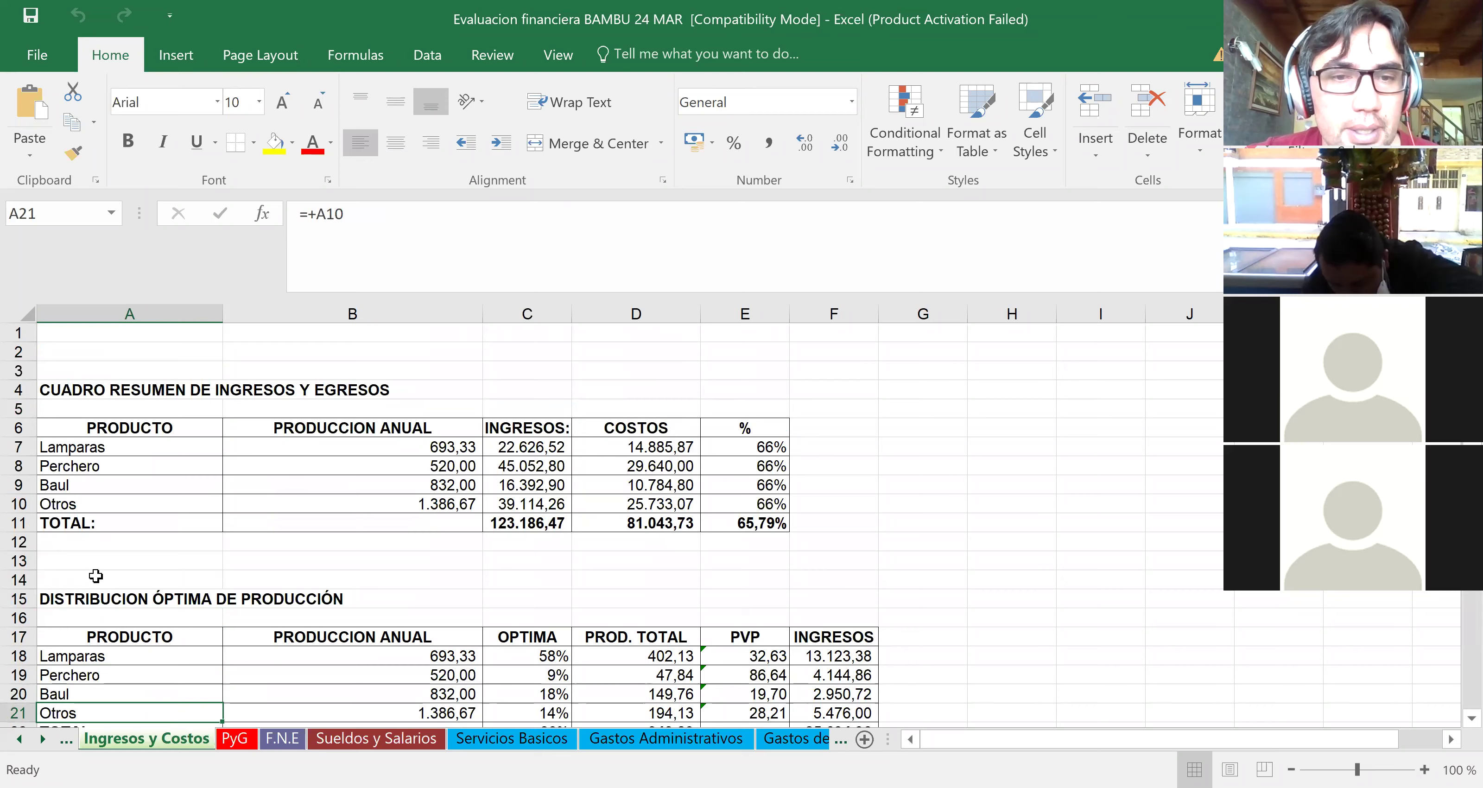
- Examine the unit variable cost table and the production cost percentage row on the Ingresos y Costos sheet
{"action": "key", "text": "Down"}
{"action": "key", "text": "Down"}
{"action": "key", "text": "Down"}
{"action": "key", "text": "Down"}
{"action": "key", "text": "Down"}
{"action": "key", "text": "Down"}
{"action": "key", "text": "Down"}
{"action": "key", "text": "Down"}
{"action": "key", "text": "Down"}
{"action": "key", "text": "Down"}
{"action": "key", "text": "Down"}
{"action": "key", "text": "Down"}
{"action": "key", "text": "Down"}
{"action": "key", "text": "Down"}
{"action": "key", "text": "Down"}
{"action": "key", "text": "Down"}
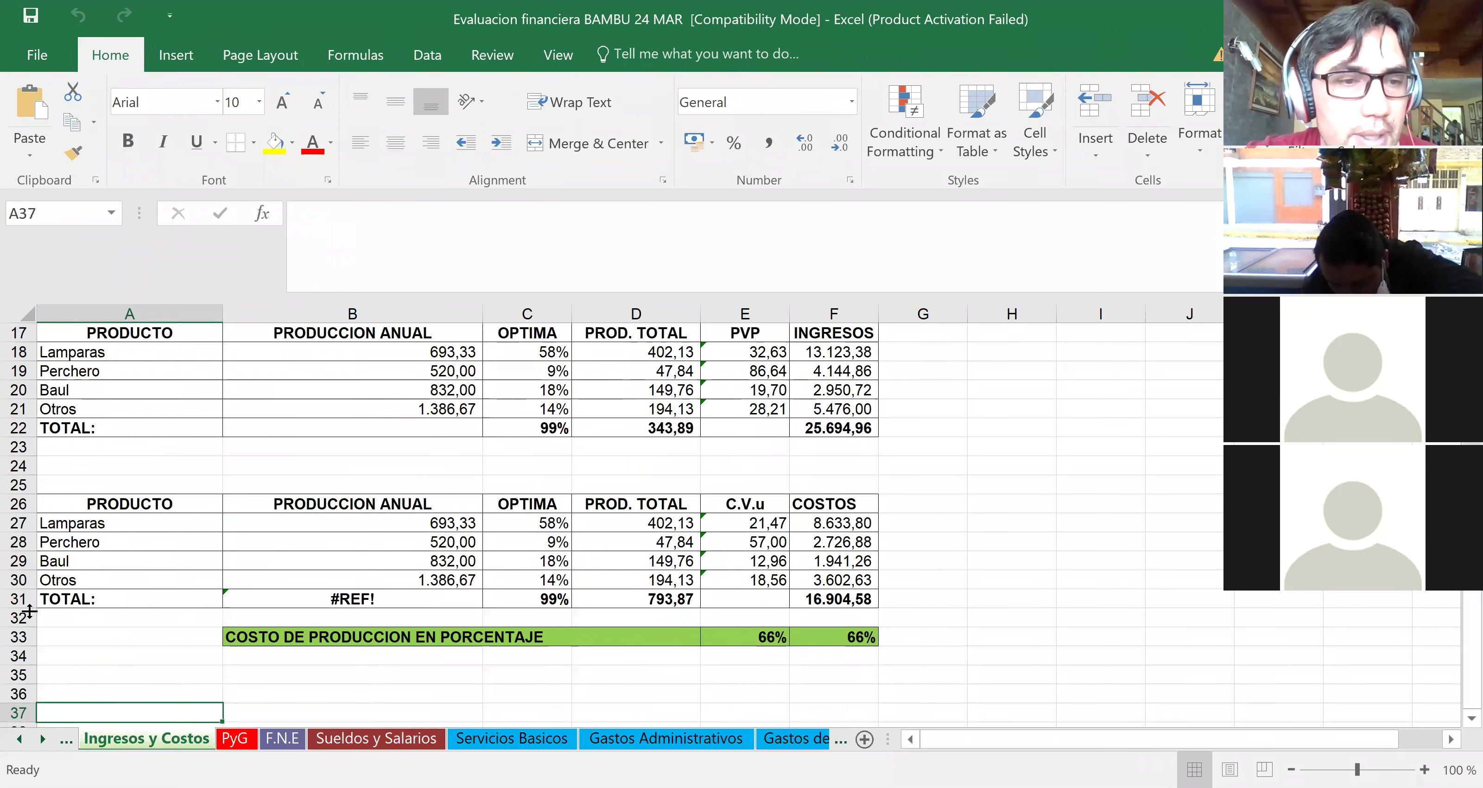
- Open the Otros sheet and examine its Materia Prima Directa, Mano de Obra Directa and C.I.F. cost tables
{"action": "left_click", "coordinate": [65, 741]}
{"action": "left_click", "coordinate": [65, 742]}
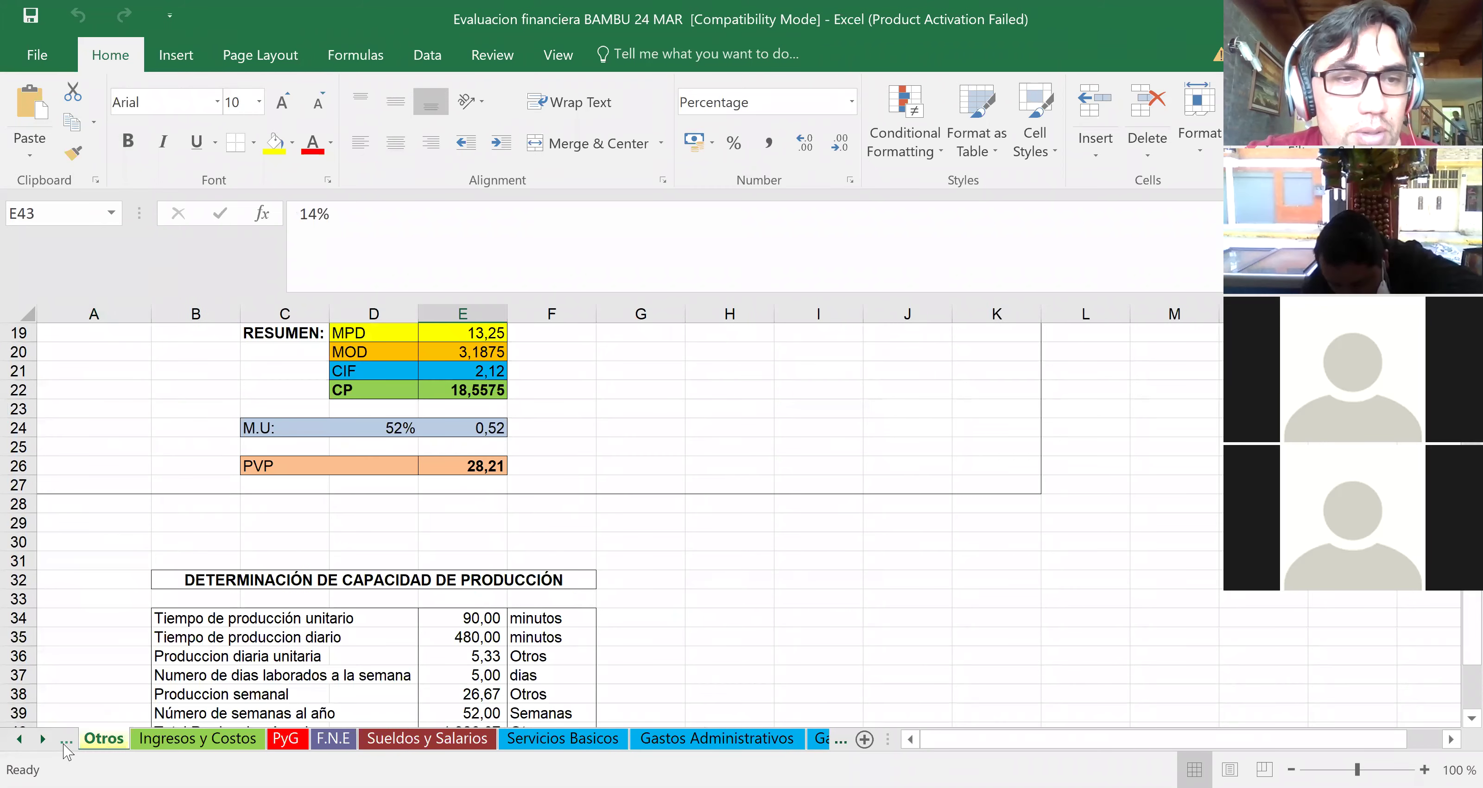
{"action": "left_click", "coordinate": [229, 579]}
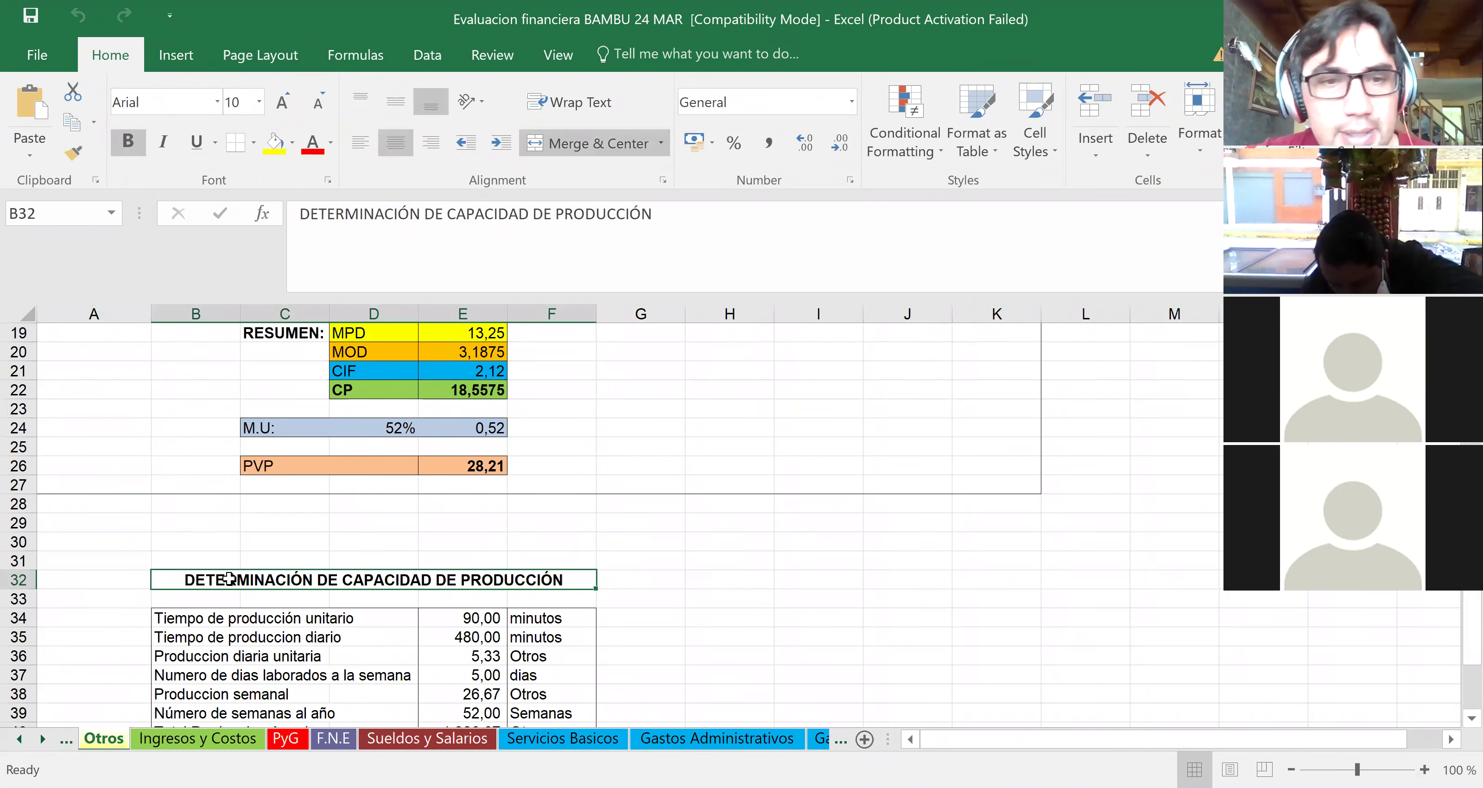
{"action": "key", "text": "Up"}
{"action": "key", "text": "Up"}
{"action": "key", "text": "Up"}
{"action": "key", "text": "Up"}
{"action": "key", "text": "Up"}
{"action": "key", "text": "Up"}
{"action": "key", "text": "Up"}
{"action": "key", "text": "Up"}
{"action": "key", "text": "Up"}
{"action": "key", "text": "Up"}
{"action": "key", "text": "Up"}
{"action": "key", "text": "Up"}
{"action": "key", "text": "Up"}
{"action": "key", "text": "Up"}
{"action": "key", "text": "Up"}
{"action": "key", "text": "Up"}
{"action": "key", "text": "Up"}
{"action": "key", "text": "Up"}
{"action": "key", "text": "Up"}
{"action": "key", "text": "Up"}
{"action": "key", "text": "Up"}
{"action": "key", "text": "Up"}
{"action": "key", "text": "Up"}
{"action": "key", "text": "Up"}
{"action": "key", "text": "Up"}
{"action": "key", "text": "Up"}
{"action": "key", "text": "Up"}
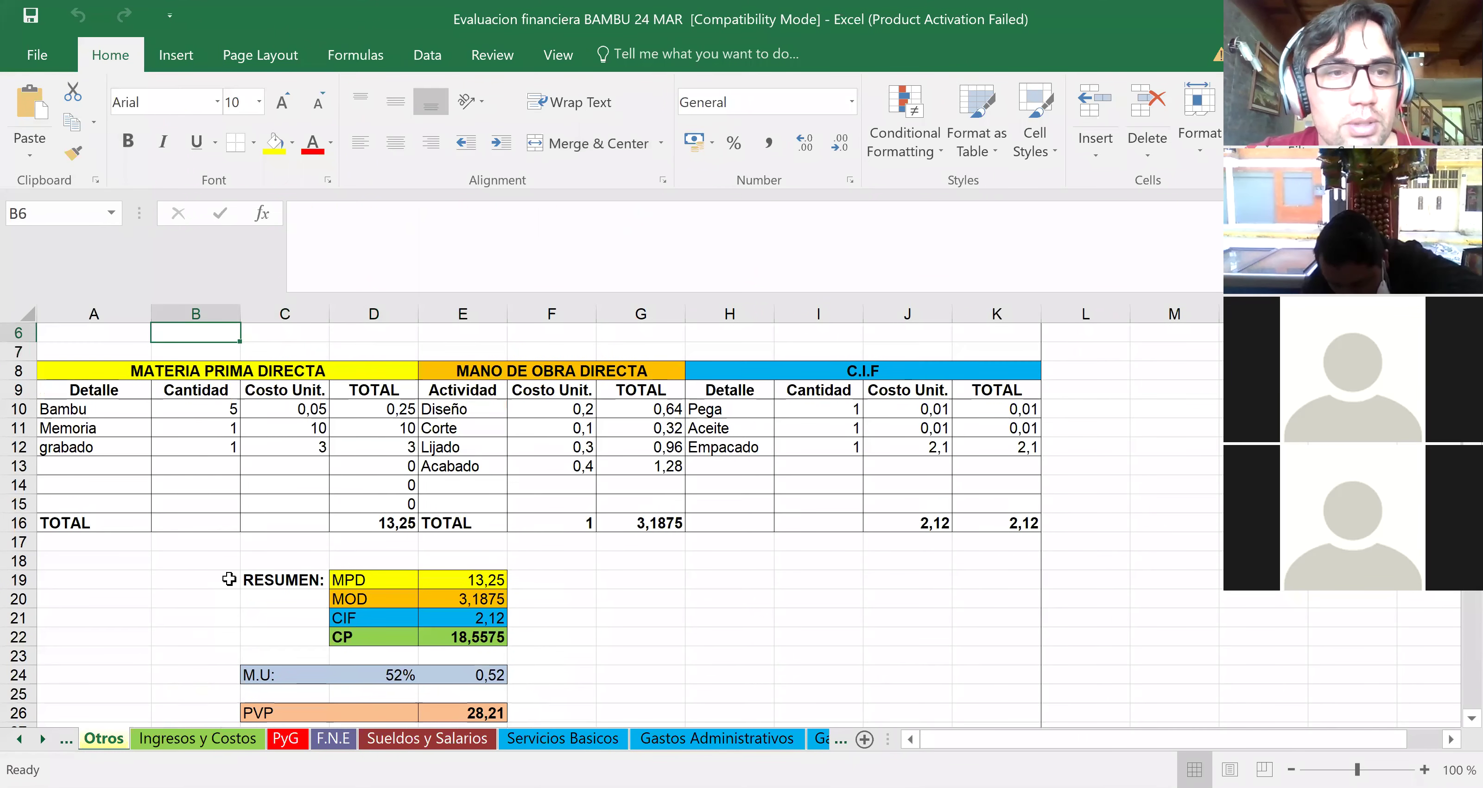
{"action": "key", "text": "Down"}
{"action": "key", "text": "Down"}
{"action": "key", "text": "Down"}
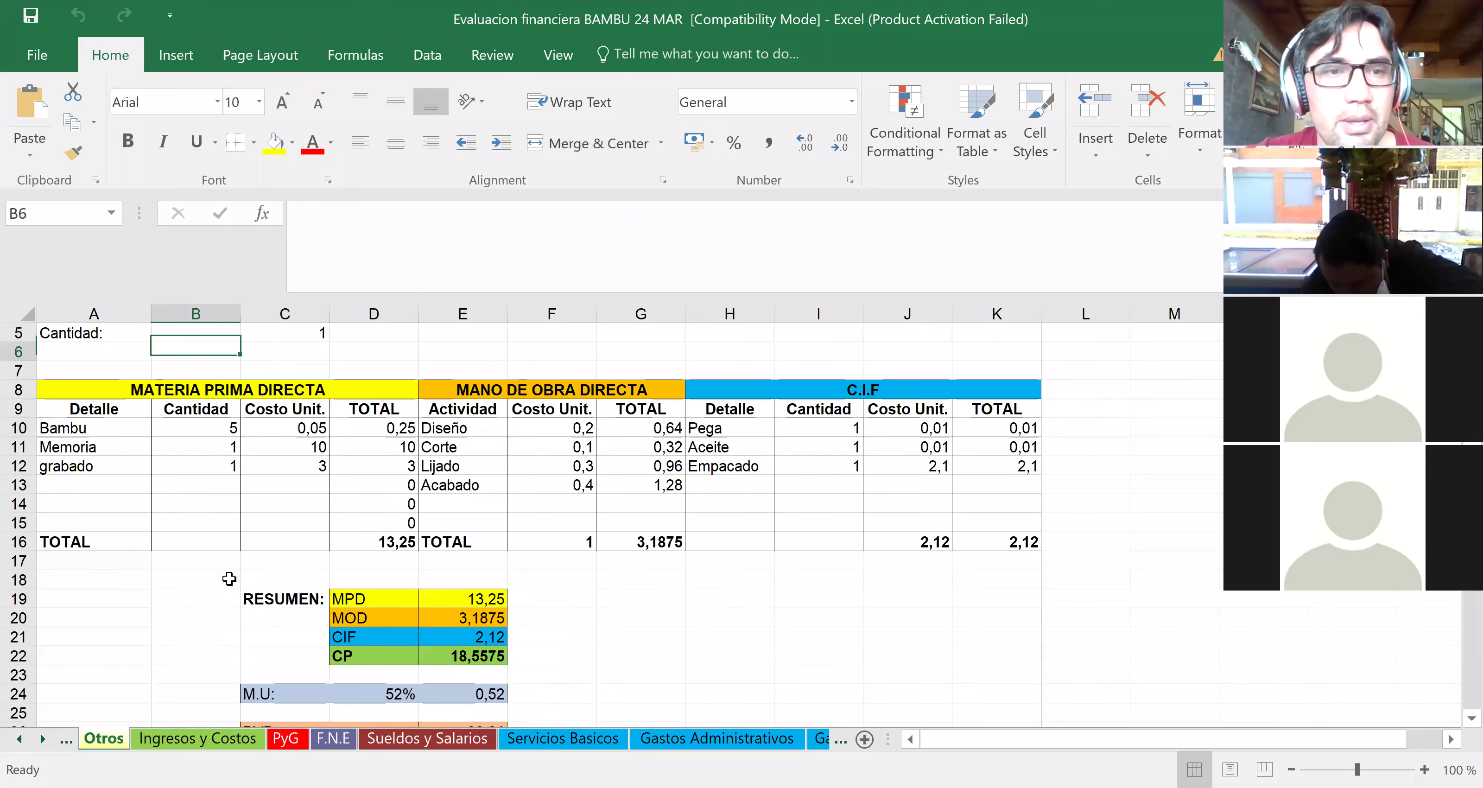
{"action": "key", "text": "Right"}
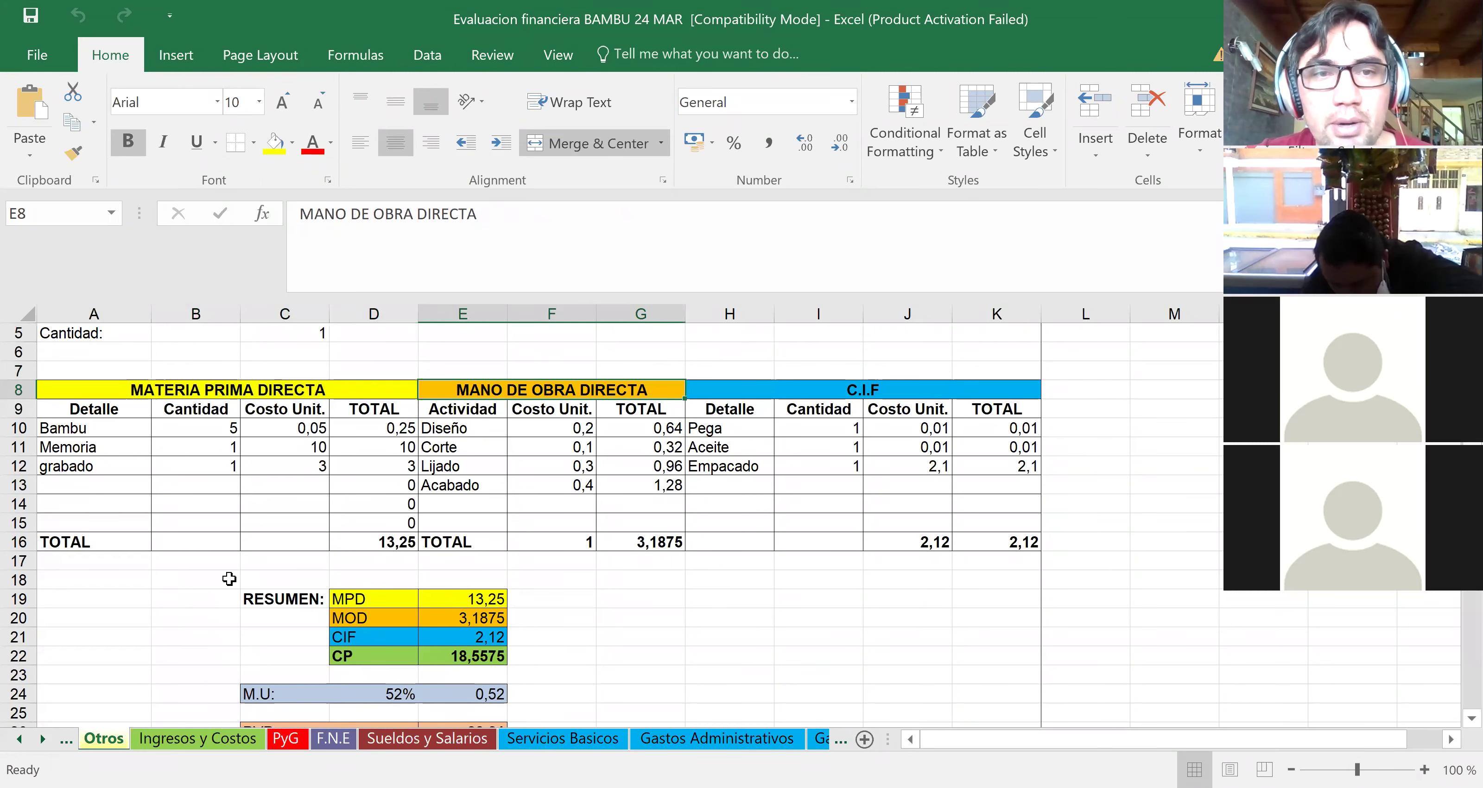
{"action": "key", "text": "Right"}
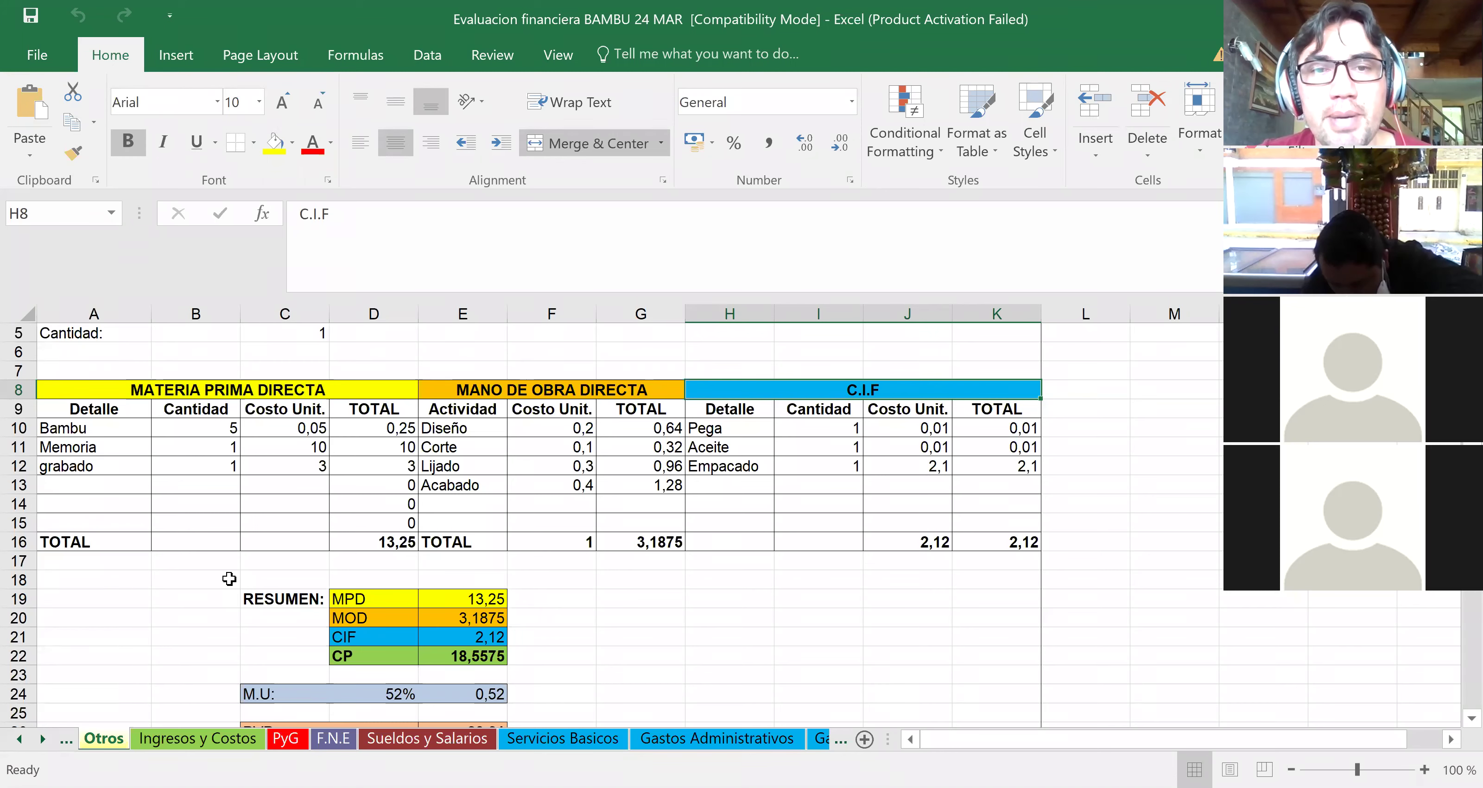
{"action": "key", "text": "Down"}
{"action": "key", "text": "Down"}
{"action": "key", "text": "Down"}
{"action": "key", "text": "Down"}
{"action": "key", "text": "Down"}
{"action": "key", "text": "Down"}
{"action": "key", "text": "Down"}
{"action": "key", "text": "Down"}
{"action": "key", "text": "Down"}
{"action": "key", "text": "Down"}
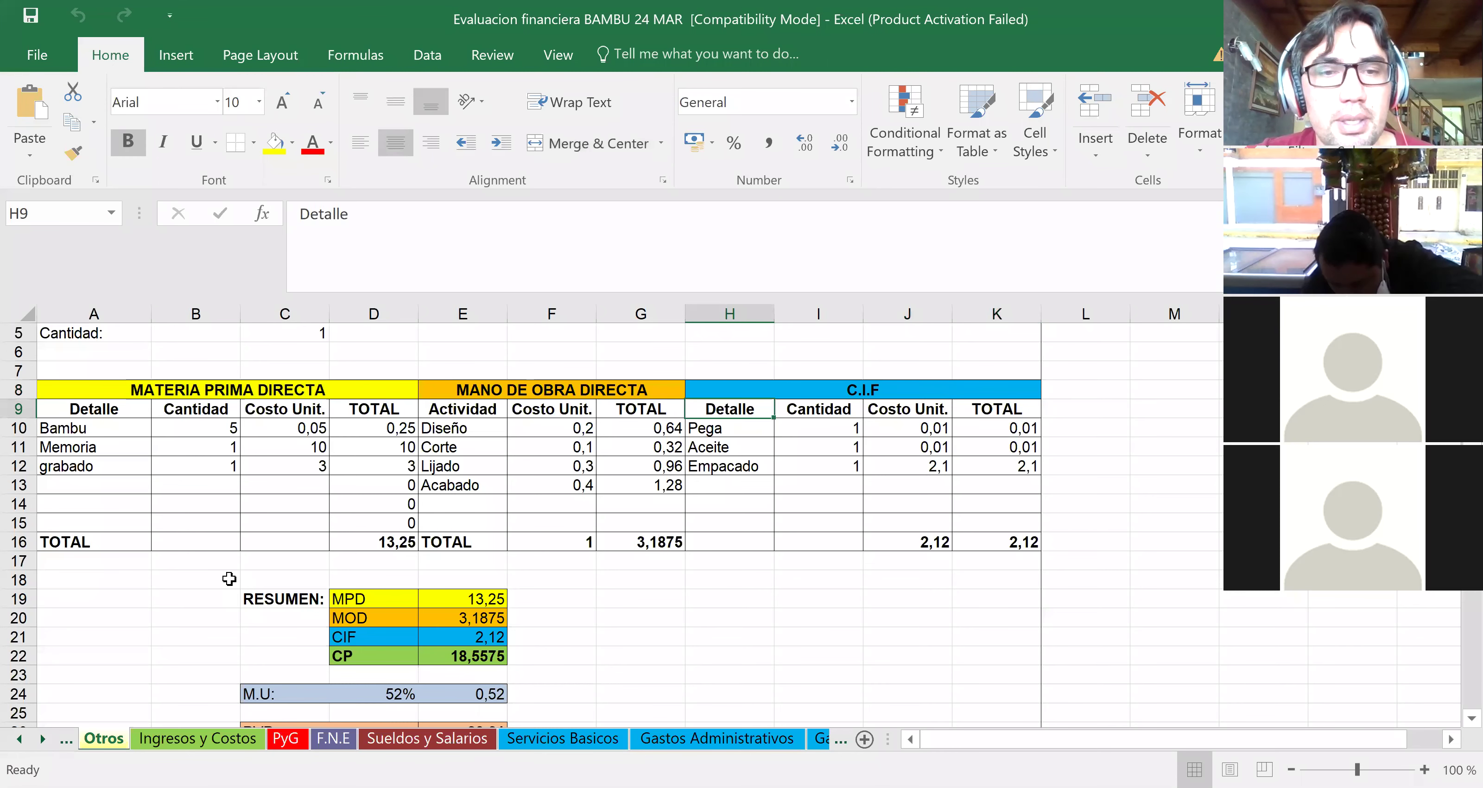
- Review the RESUMEN block on the Otros sheet and inspect the formula of the CP production cost
{"action": "key", "text": "Left"}
{"action": "key", "text": "Left"}
{"action": "key", "text": "Left"}
{"action": "key", "text": "Left"}
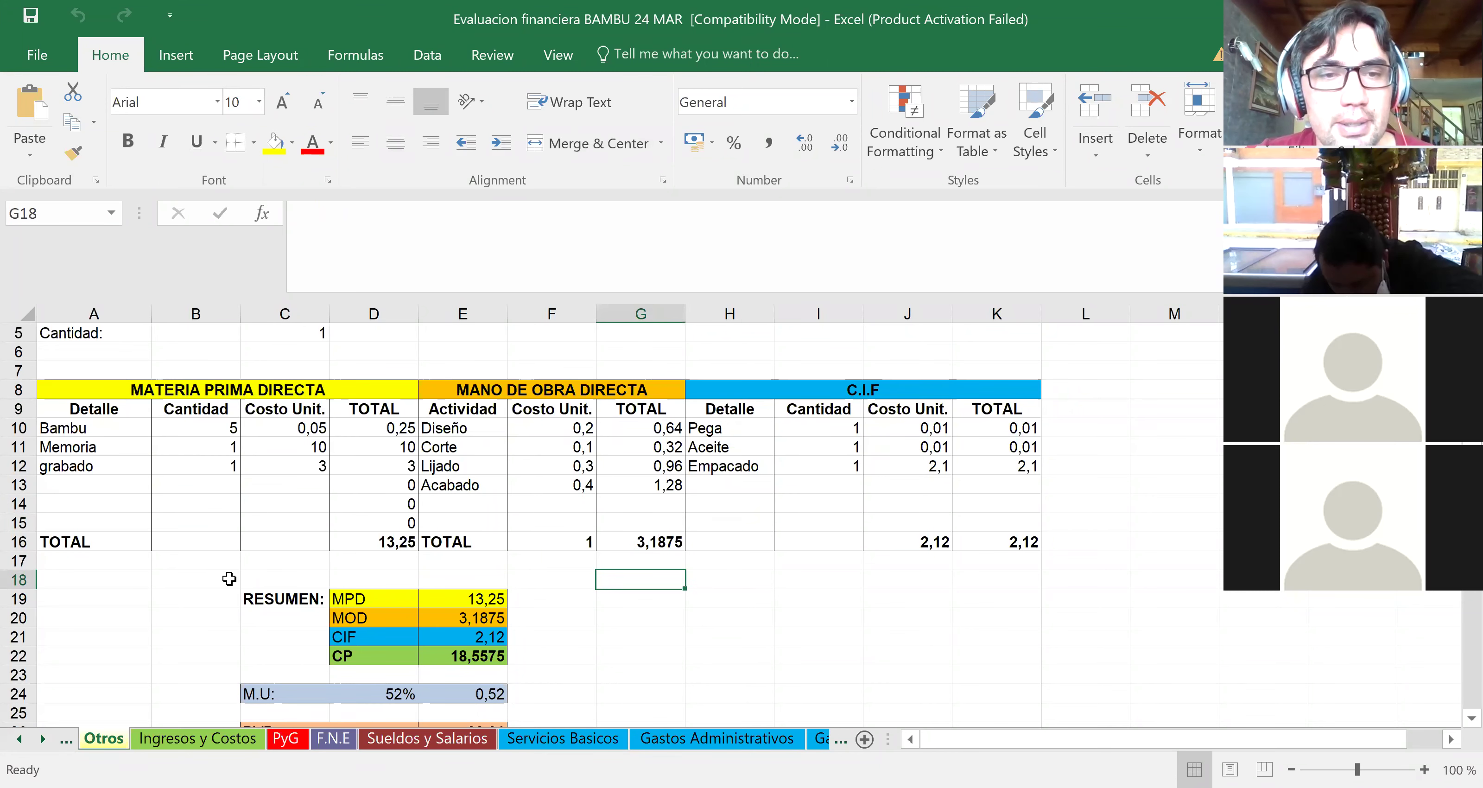
{"action": "key", "text": "Down"}
{"action": "key", "text": "Down"}
{"action": "key", "text": "Down"}
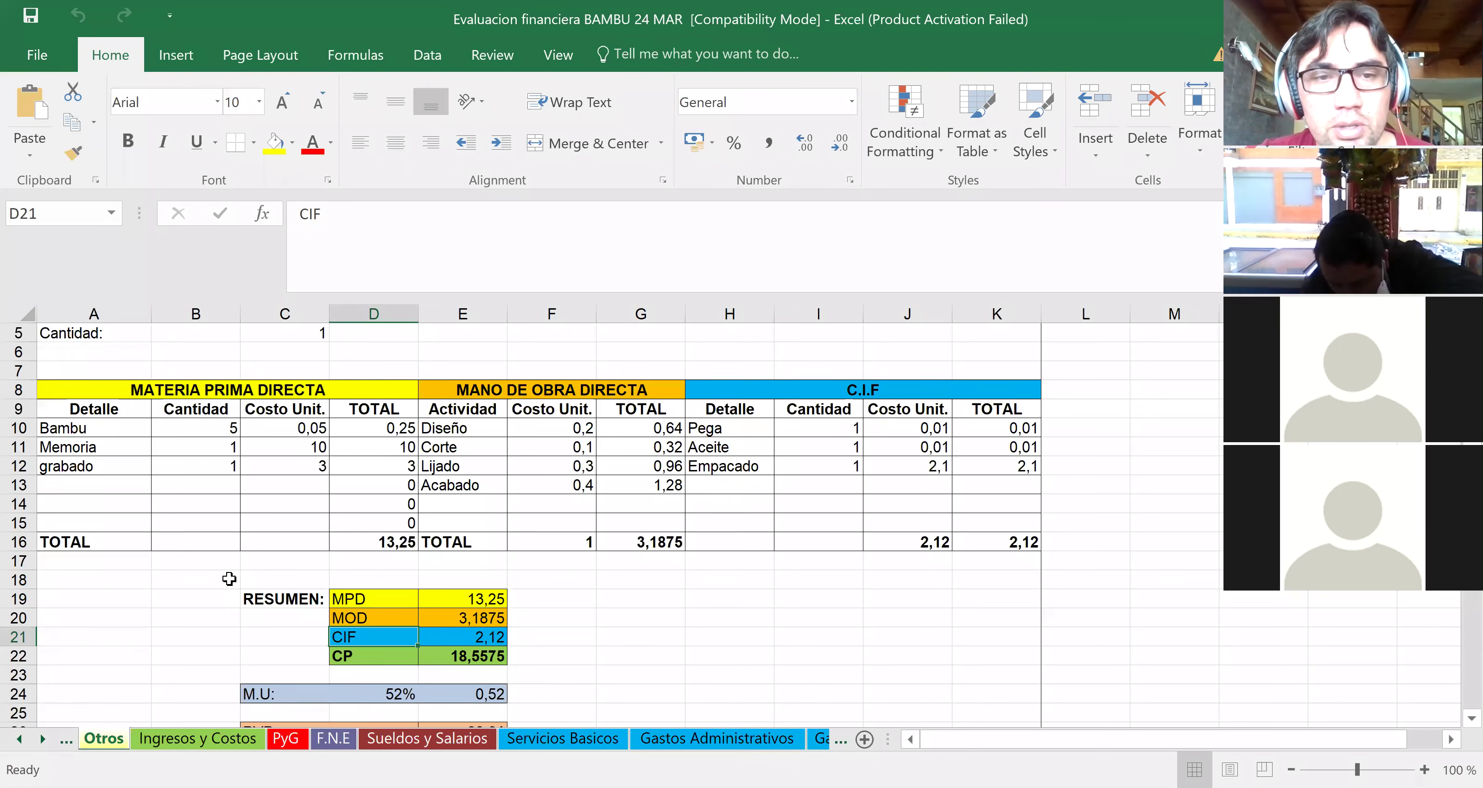
{"action": "key", "text": "Down"}
{"action": "key", "text": "Down"}
{"action": "key", "text": "Up"}
{"action": "key", "text": "Right"}
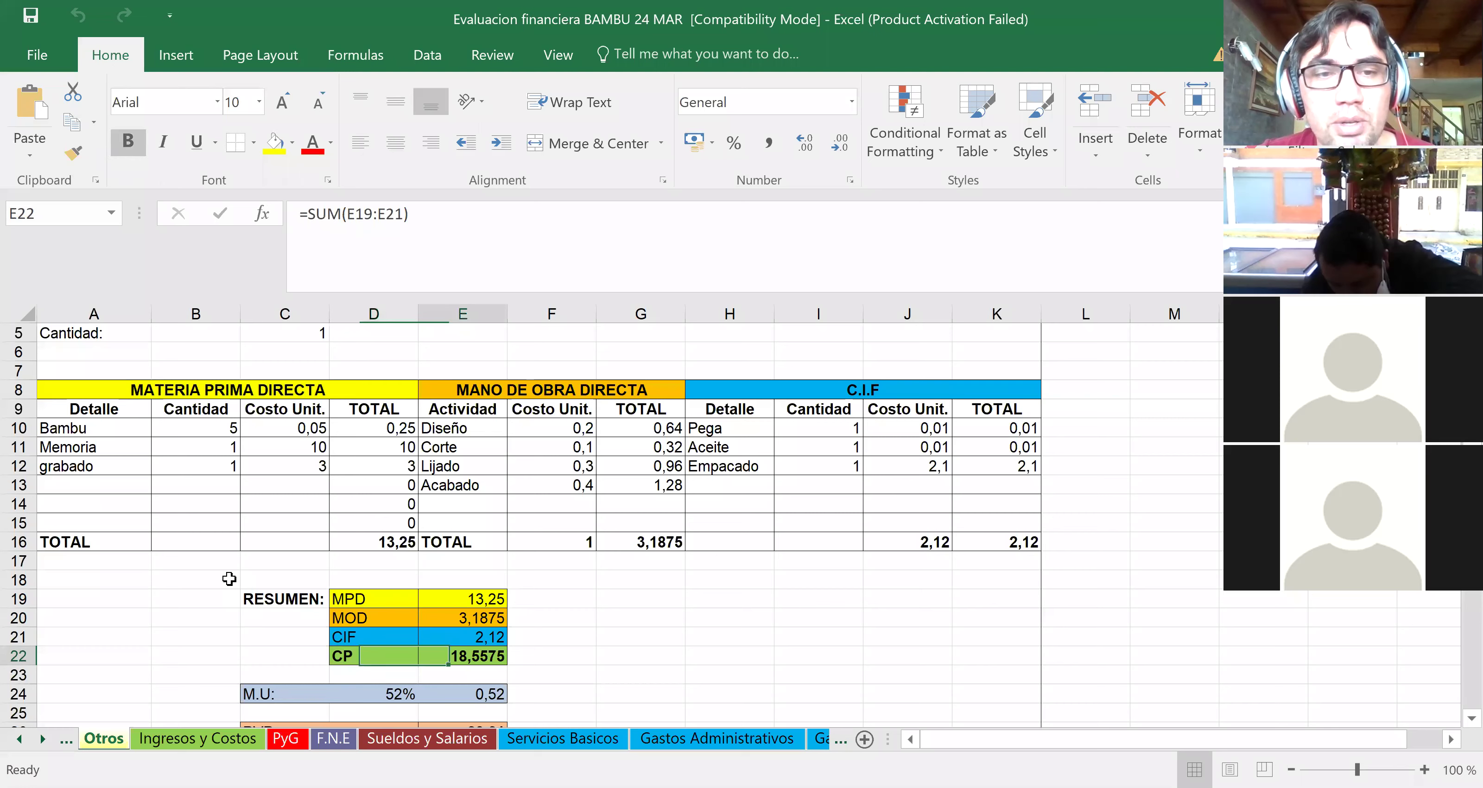
- View the Otros sheet's M.U. and PVP values and its whole production capacity table
{"action": "key", "text": "Down"}
{"action": "key", "text": "Down"}
{"action": "key", "text": "Down"}
{"action": "key", "text": "Down"}
{"action": "key", "text": "Down"}
{"action": "key", "text": "Down"}
{"action": "key", "text": "Down"}
{"action": "key", "text": "Down"}
{"action": "key", "text": "Down"}
{"action": "key", "text": "Down"}
{"action": "key", "text": "Down"}
{"action": "key", "text": "Down"}
{"action": "key", "text": "Down"}
{"action": "key", "text": "Down"}
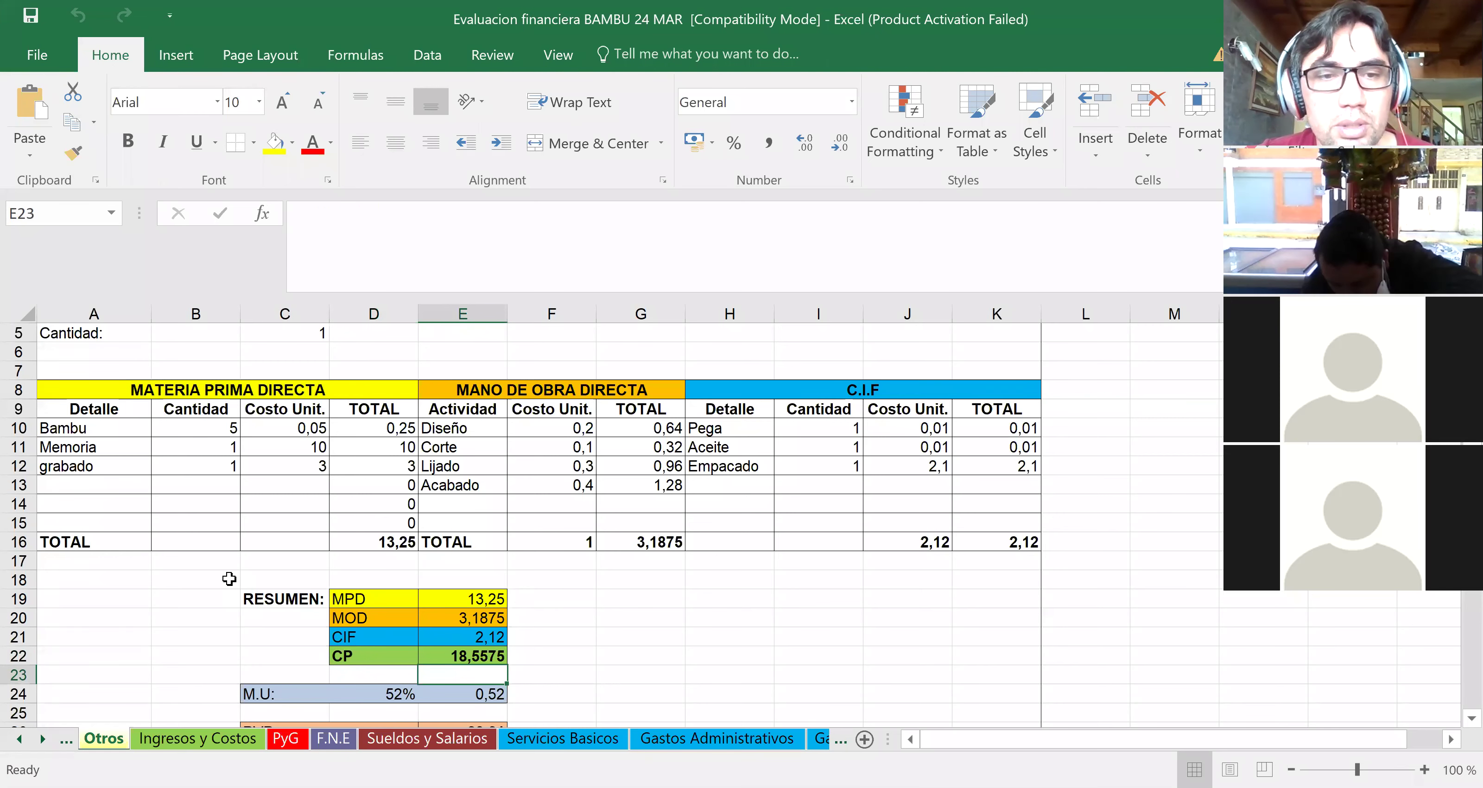
{"action": "key", "text": "Down"}
{"action": "key", "text": "Down"}
{"action": "key", "text": "Down"}
{"action": "key", "text": "Down"}
{"action": "key", "text": "Down"}
{"action": "key", "text": "Down"}
{"action": "key", "text": "Down"}
{"action": "key", "text": "Down"}
{"action": "key", "text": "Down"}
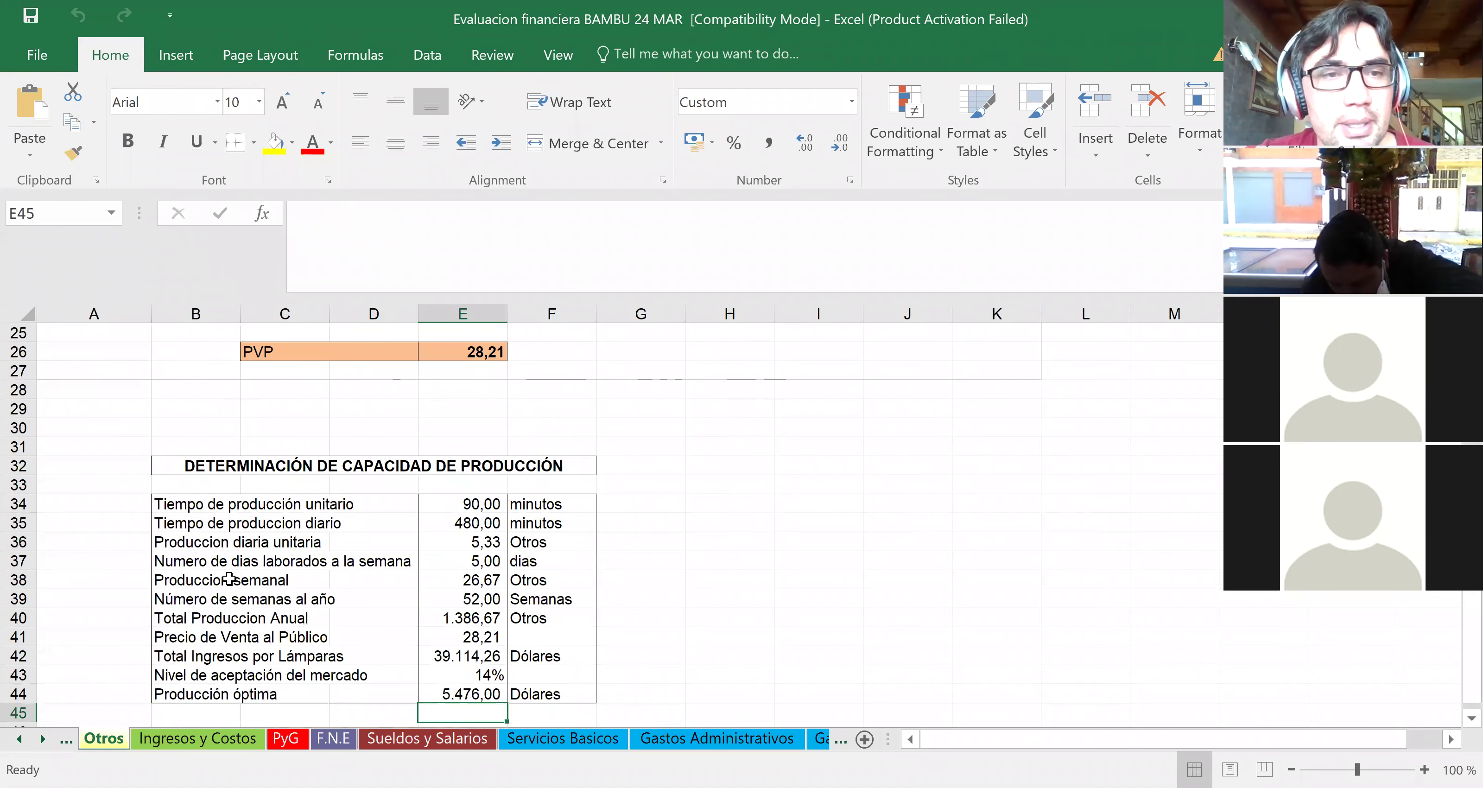
- Inspect the values in the Otros production capacity table, from market acceptance level up to the daily production time formula
{"action": "key", "text": "Up"}
{"action": "key", "text": "Up"}
{"action": "key", "text": "Up"}
{"action": "key", "text": "Up"}
{"action": "key", "text": "Up"}
{"action": "key", "text": "Up"}
{"action": "key", "text": "Up"}
{"action": "key", "text": "Up"}
{"action": "key", "text": "Up"}
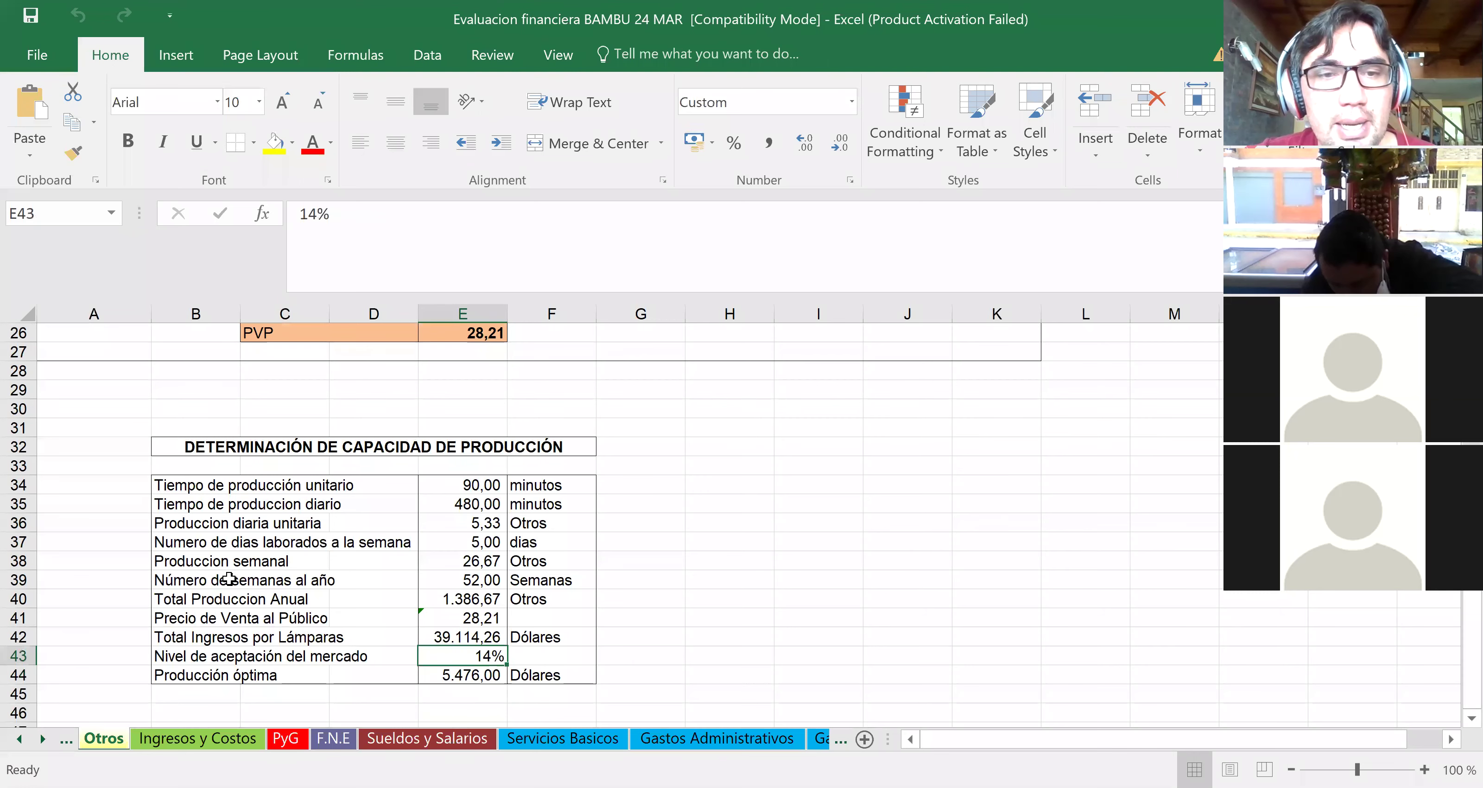
{"action": "key", "text": "Up"}
{"action": "key", "text": "Up"}
{"action": "key", "text": "Up"}
{"action": "key", "text": "Up"}
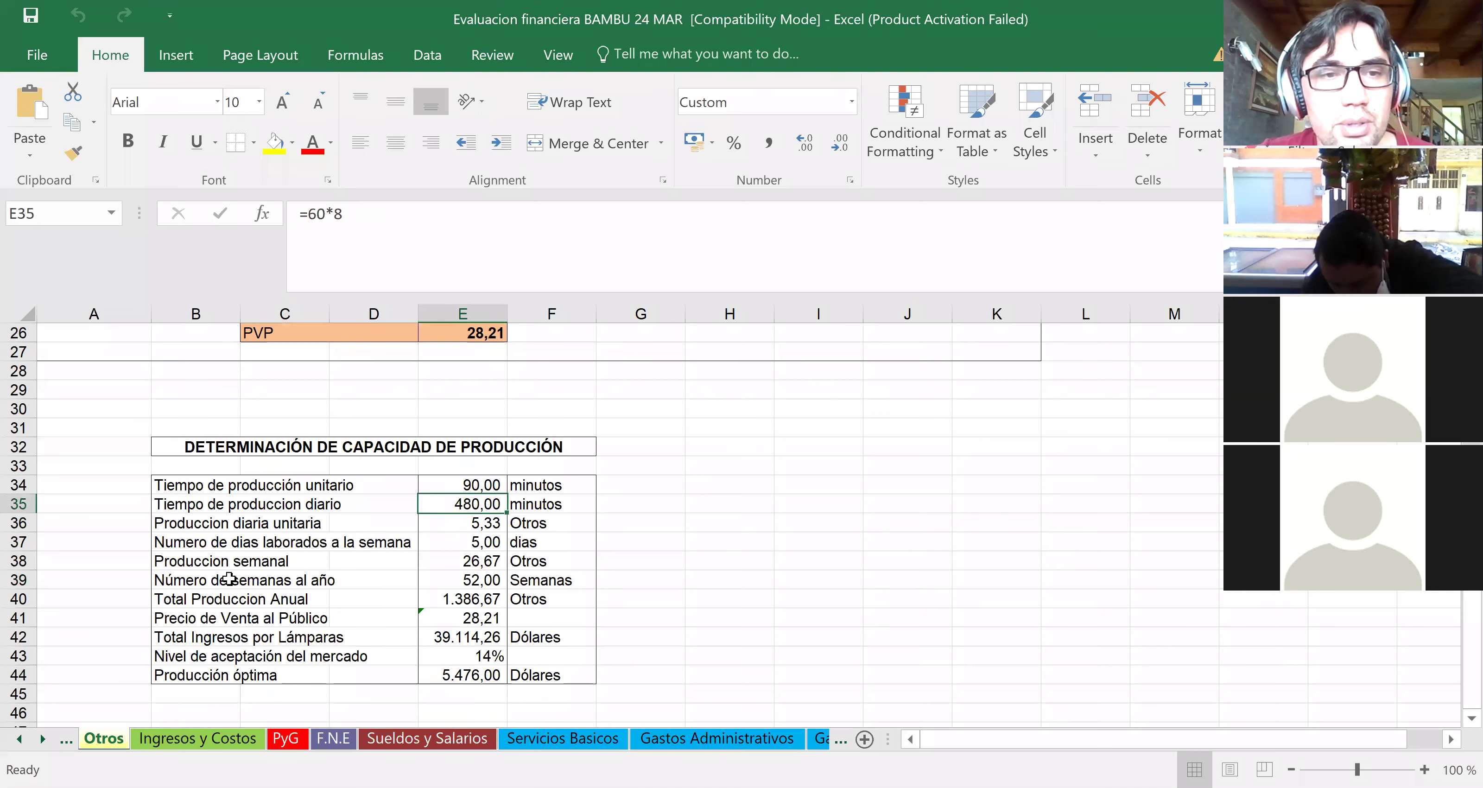
{"action": "key", "text": "Down"}
{"action": "key", "text": "Down"}
{"action": "key", "text": "Down"}
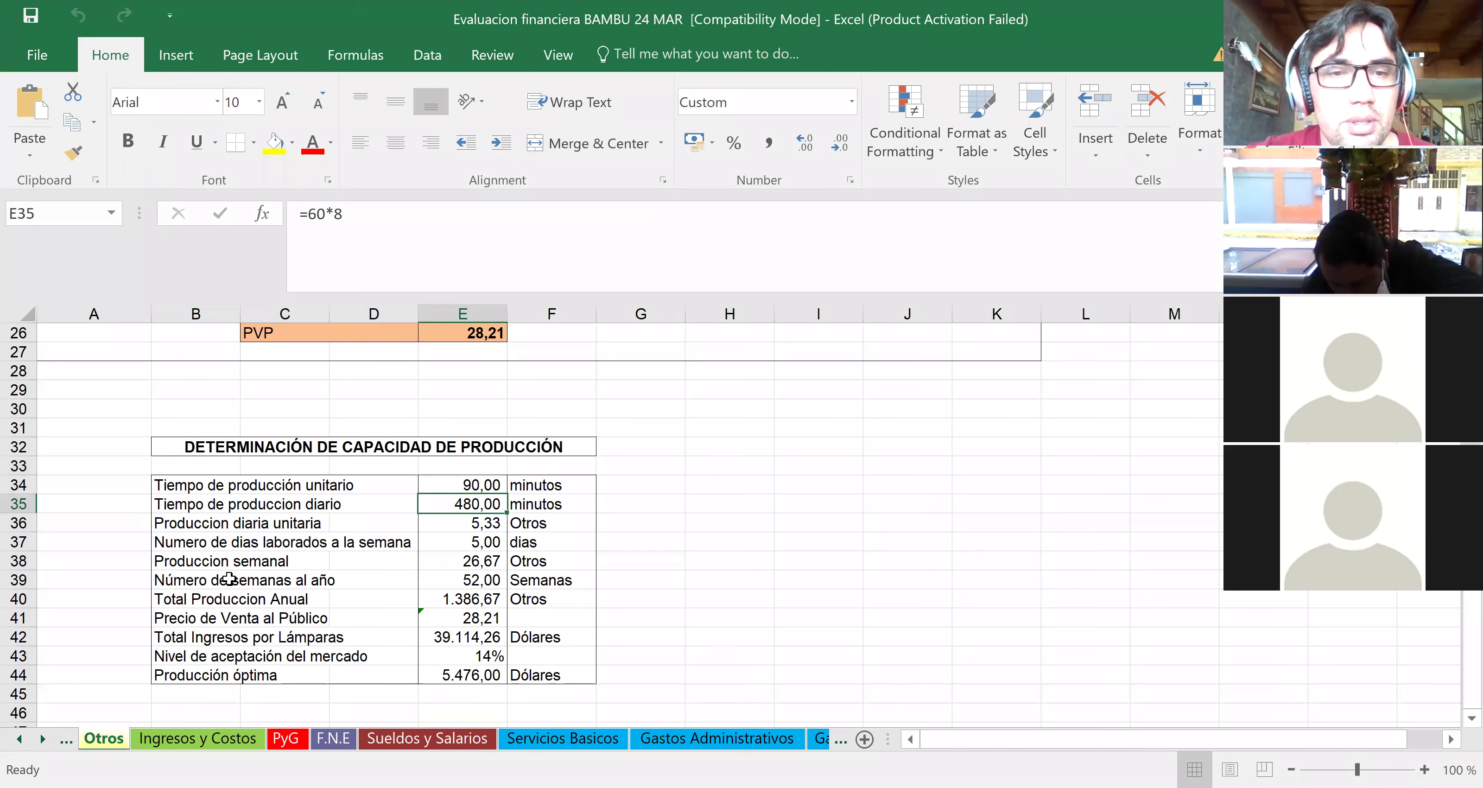
- View the Baul, Perchero and Lampara product sheets with their prices and production capacity tables
{"action": "left_click", "coordinate": [67, 741]}
{"action": "left_click", "coordinate": [66, 741]}
{"action": "left_click", "coordinate": [67, 741]}
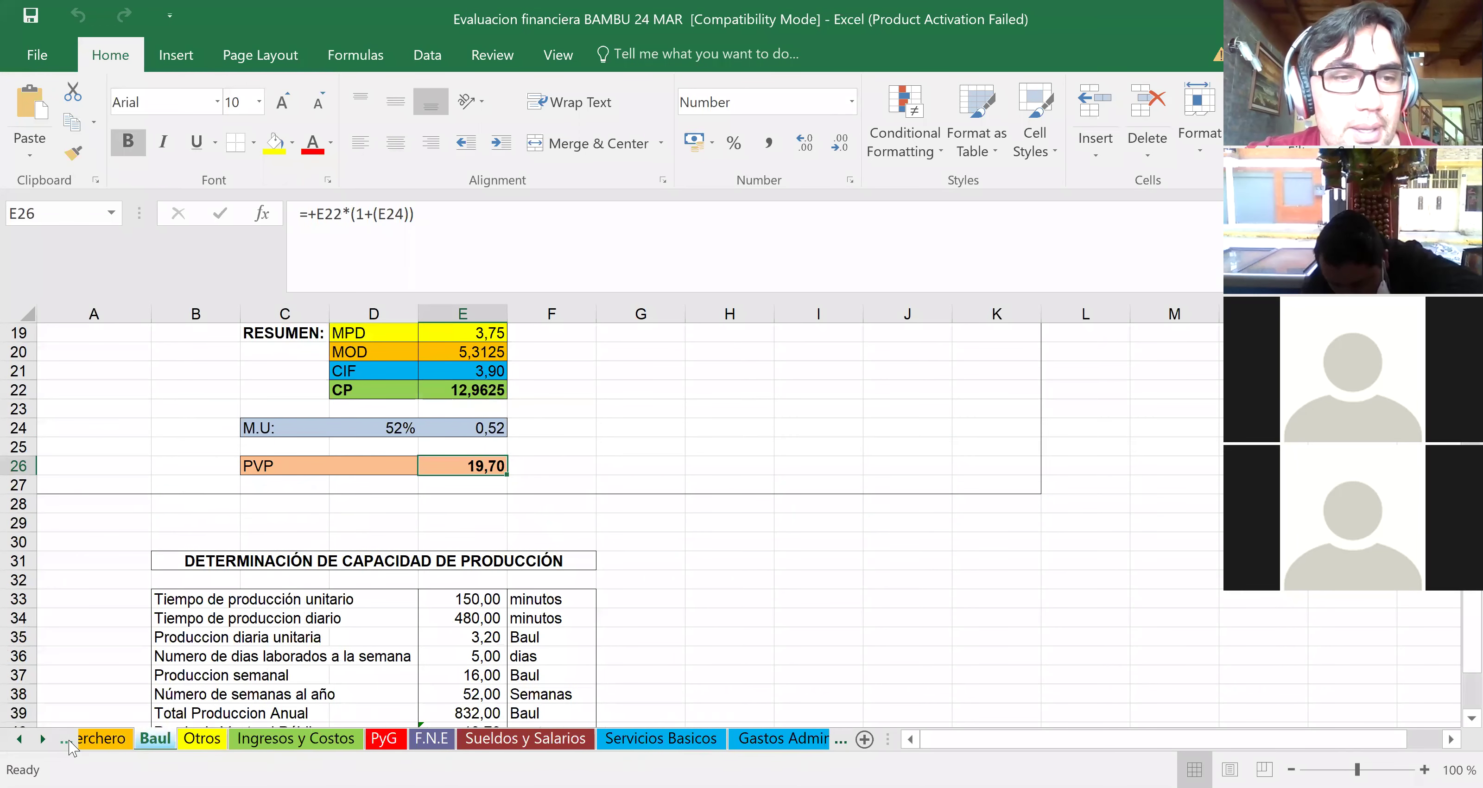
{"action": "left_click", "coordinate": [67, 740]}
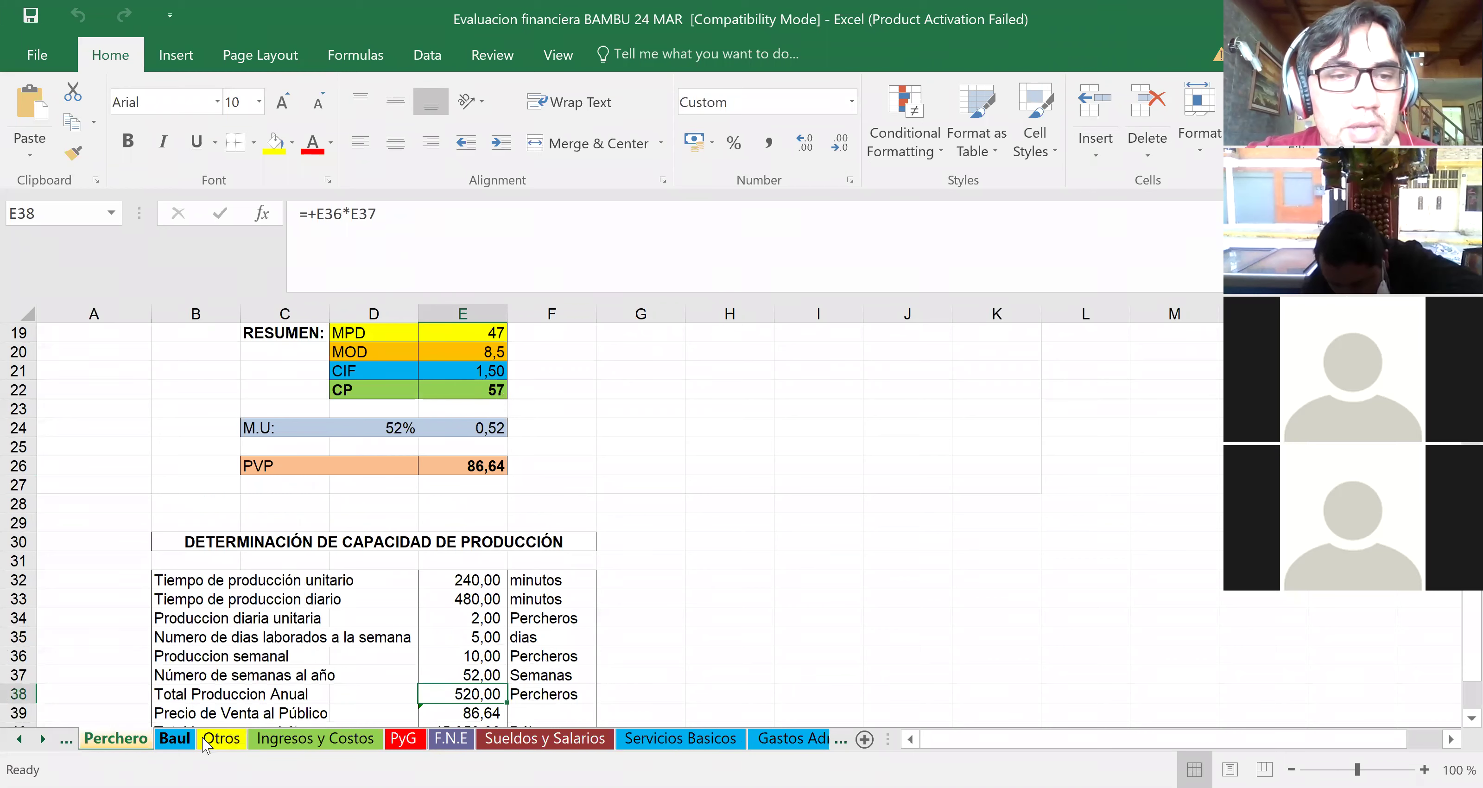
{"action": "left_click", "coordinate": [173, 740]}
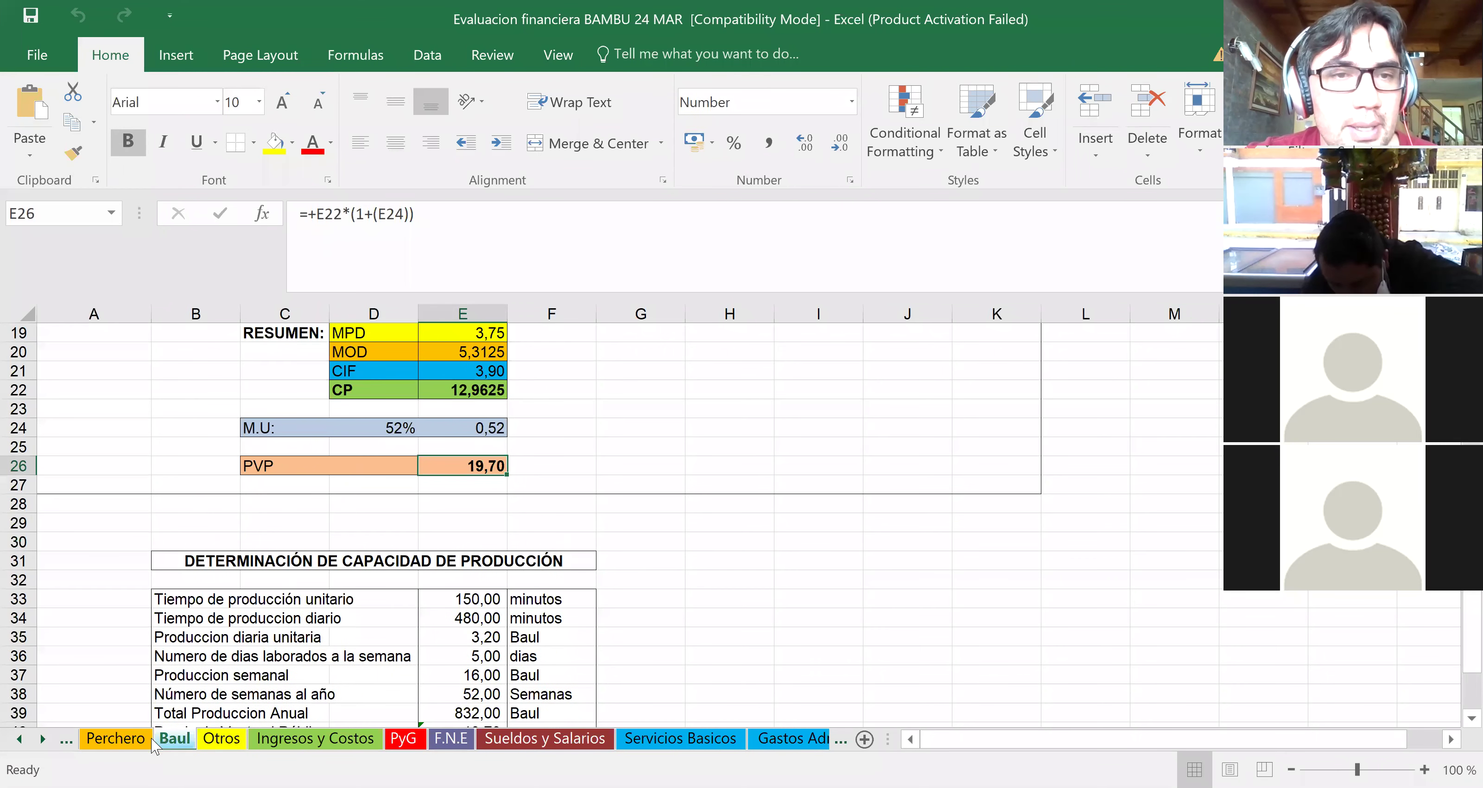
{"action": "left_click", "coordinate": [112, 741]}
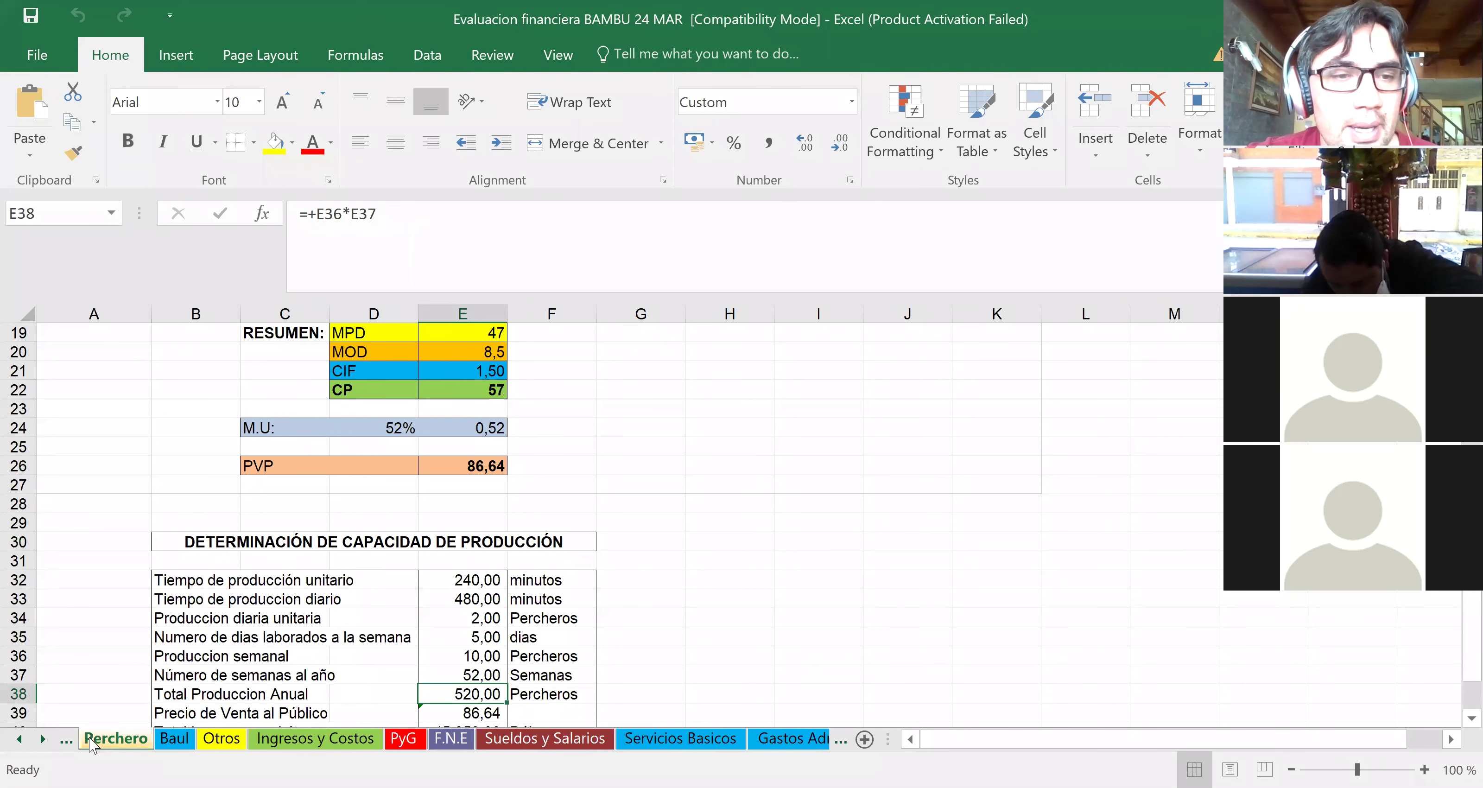
{"action": "left_click", "coordinate": [68, 741]}
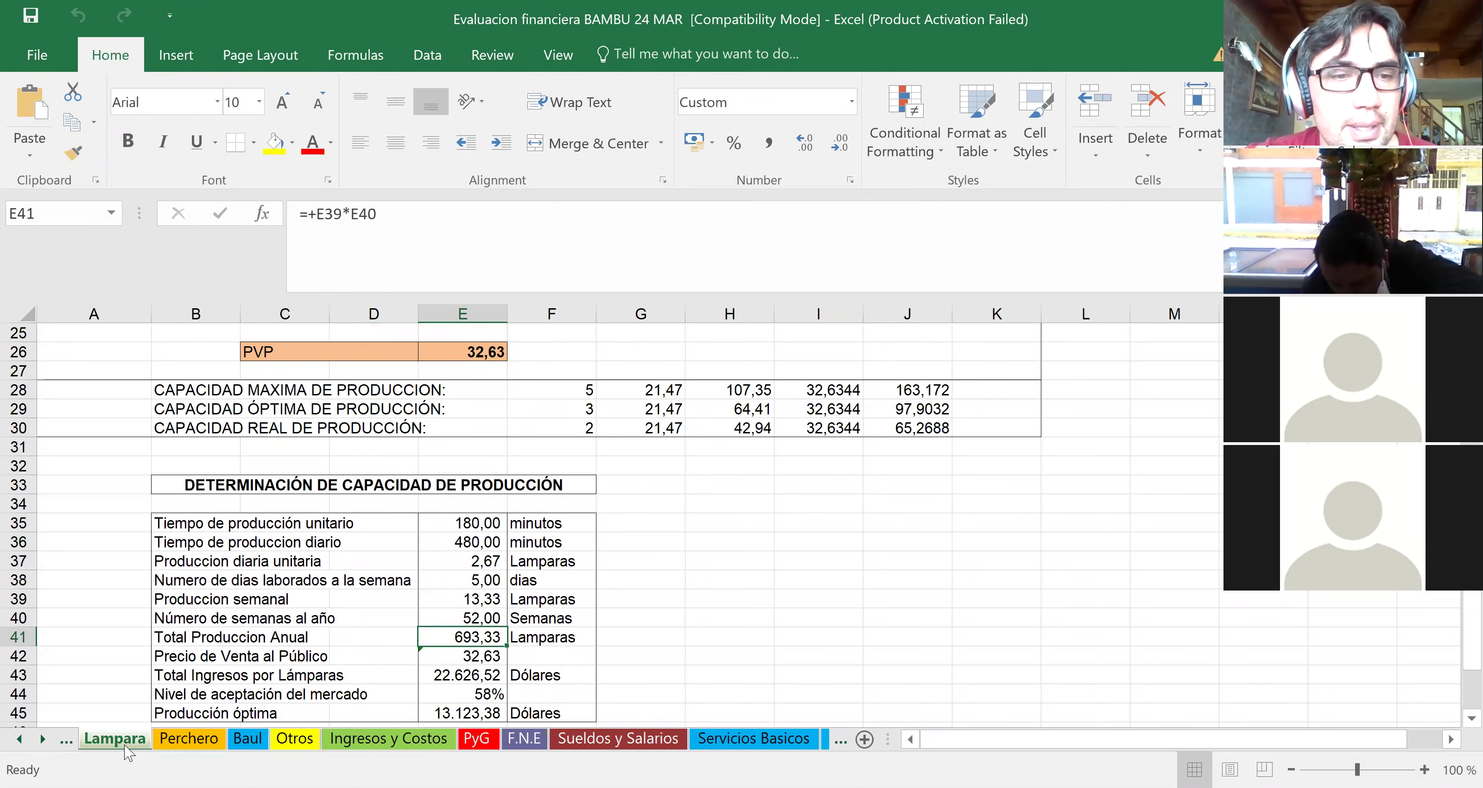
- Open the Cuadro de Depreciaciones sheet and inspect the Año 1 depreciation formula for Equipo y Maquinaria
{"action": "left_click", "coordinate": [69, 741]}
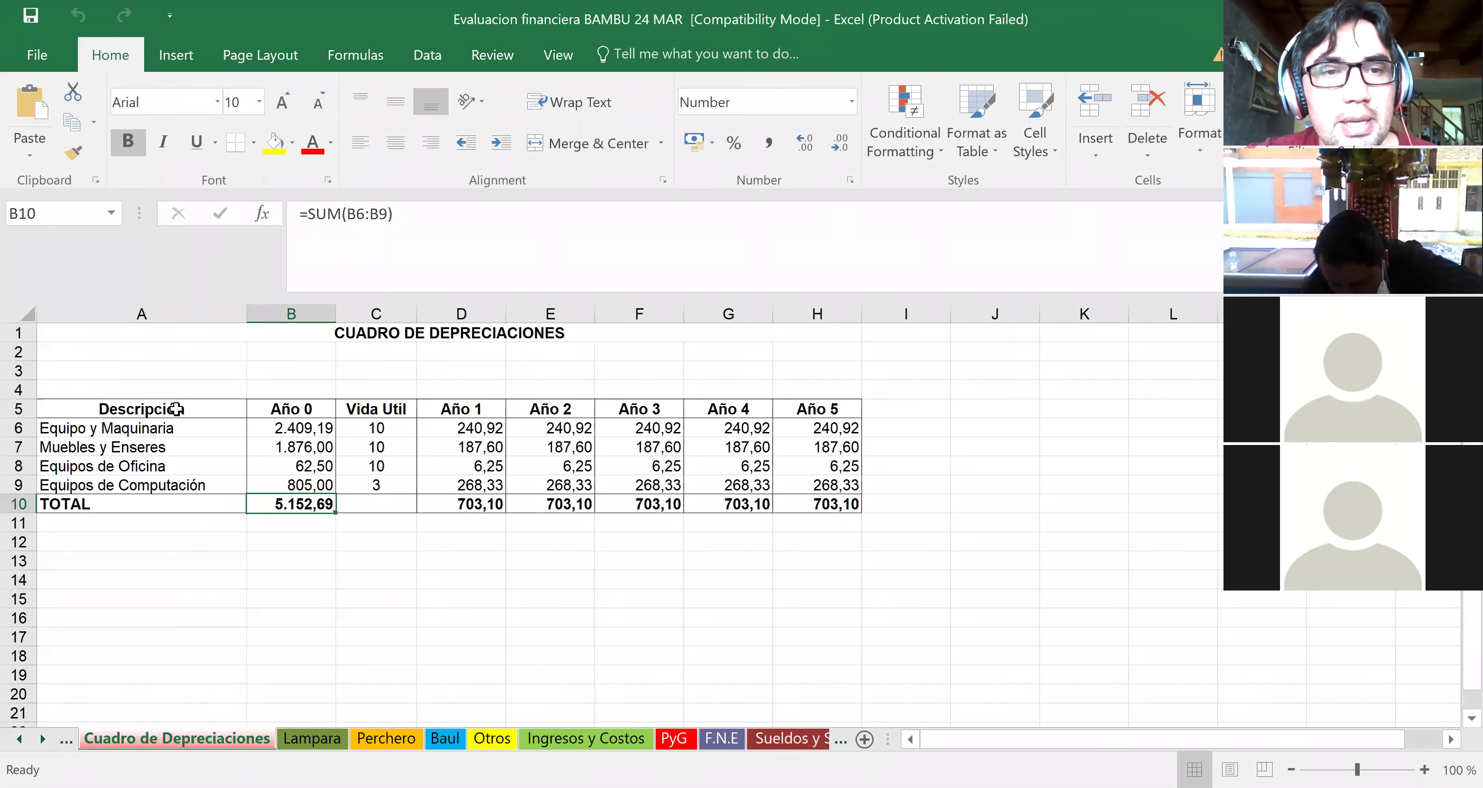
{"action": "left_click", "coordinate": [182, 429]}
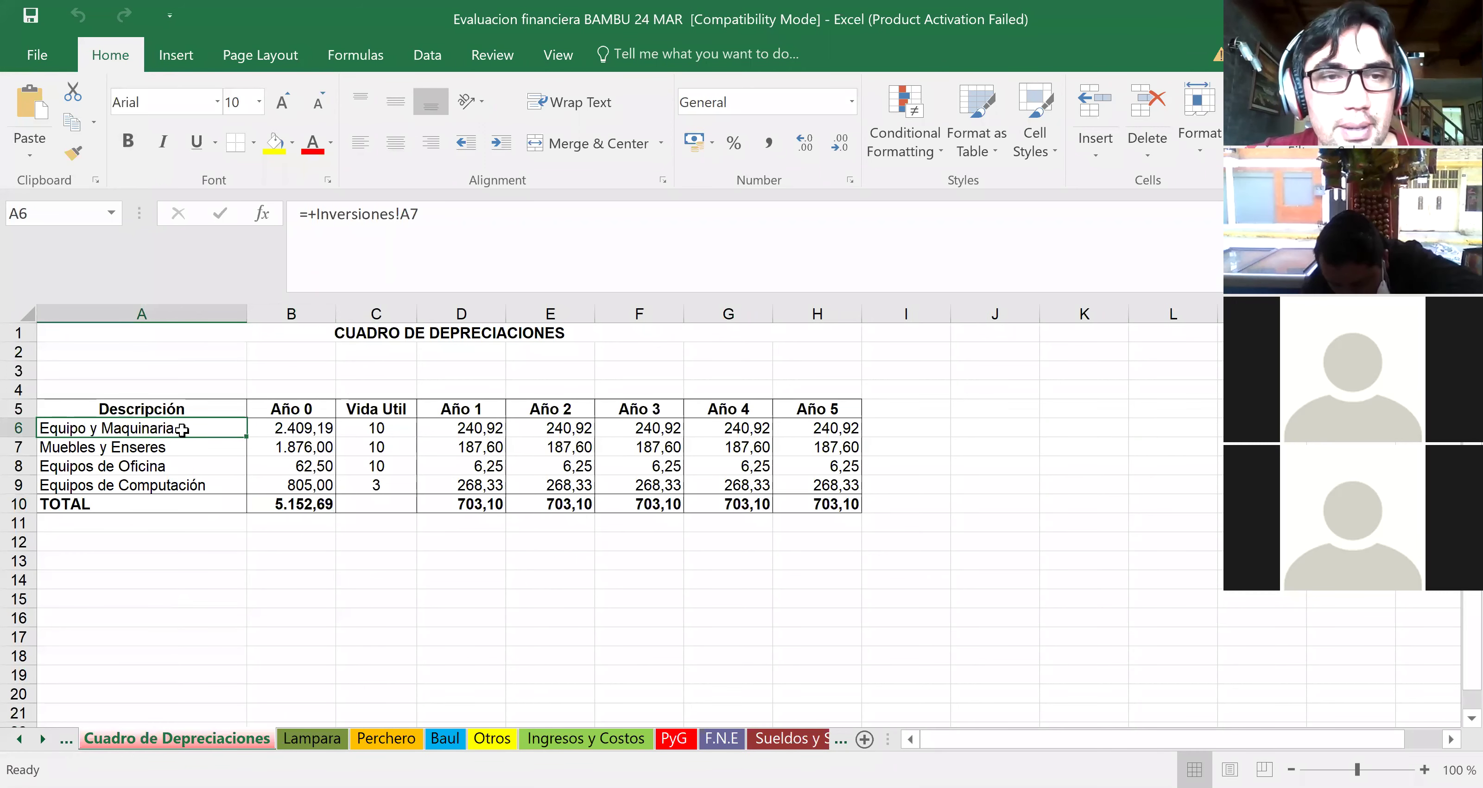
{"action": "key", "text": "Right"}
{"action": "key", "text": "Right"}
{"action": "key", "text": "Right"}
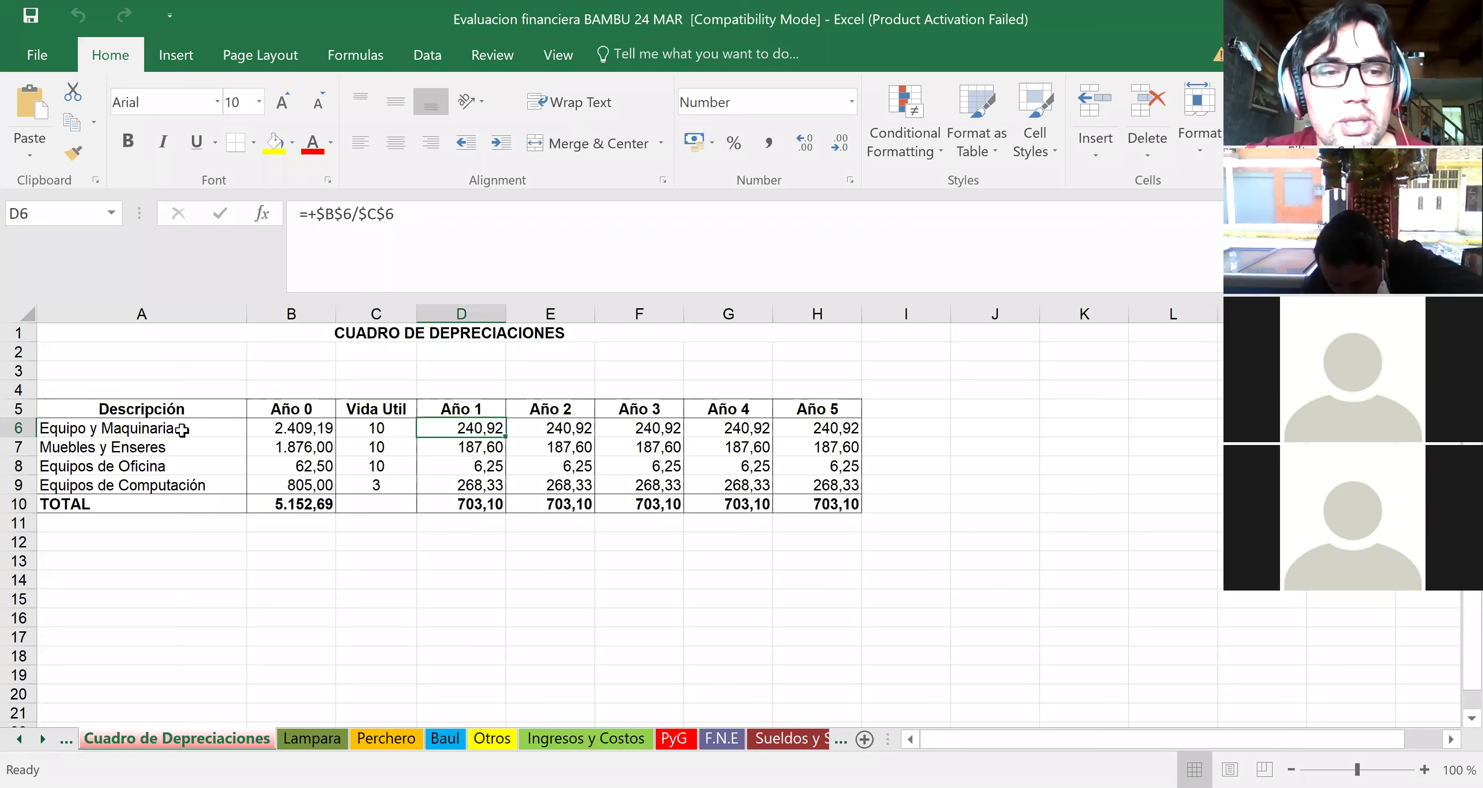
- Open the Infraestructura sheet and look over the description rows of its table
{"action": "left_click", "coordinate": [69, 743]}
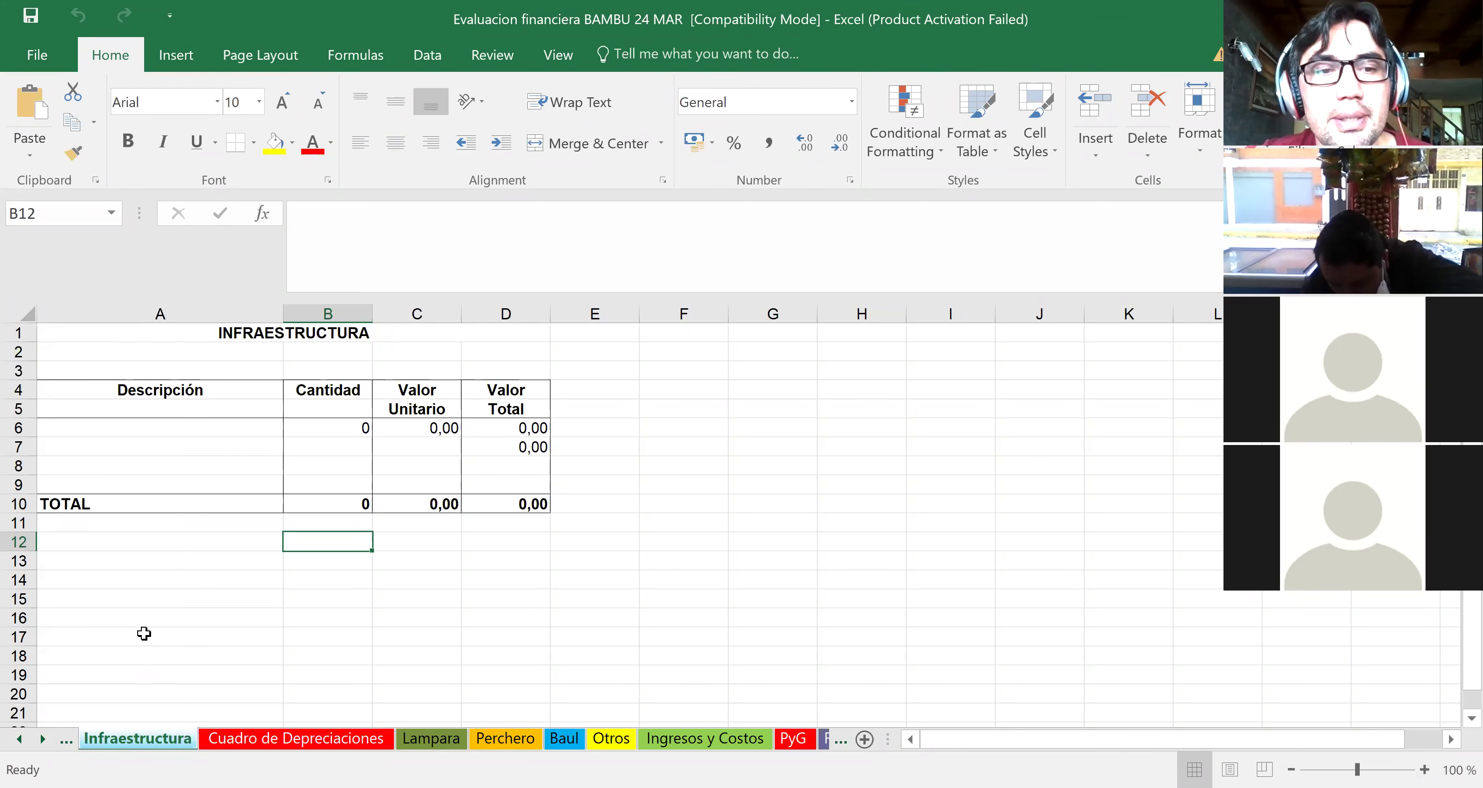
{"action": "left_click", "coordinate": [209, 425]}
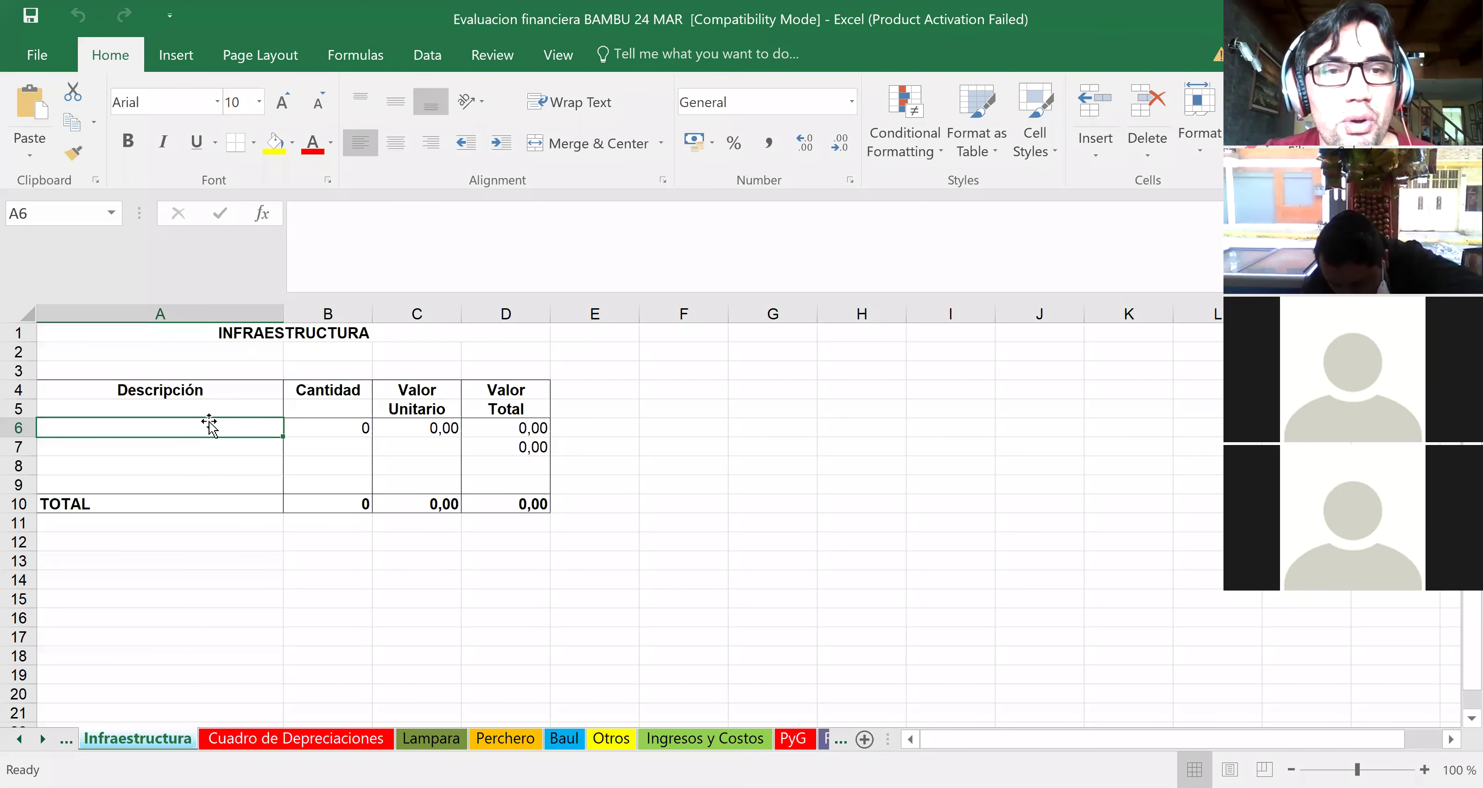
{"action": "key", "text": "Down"}
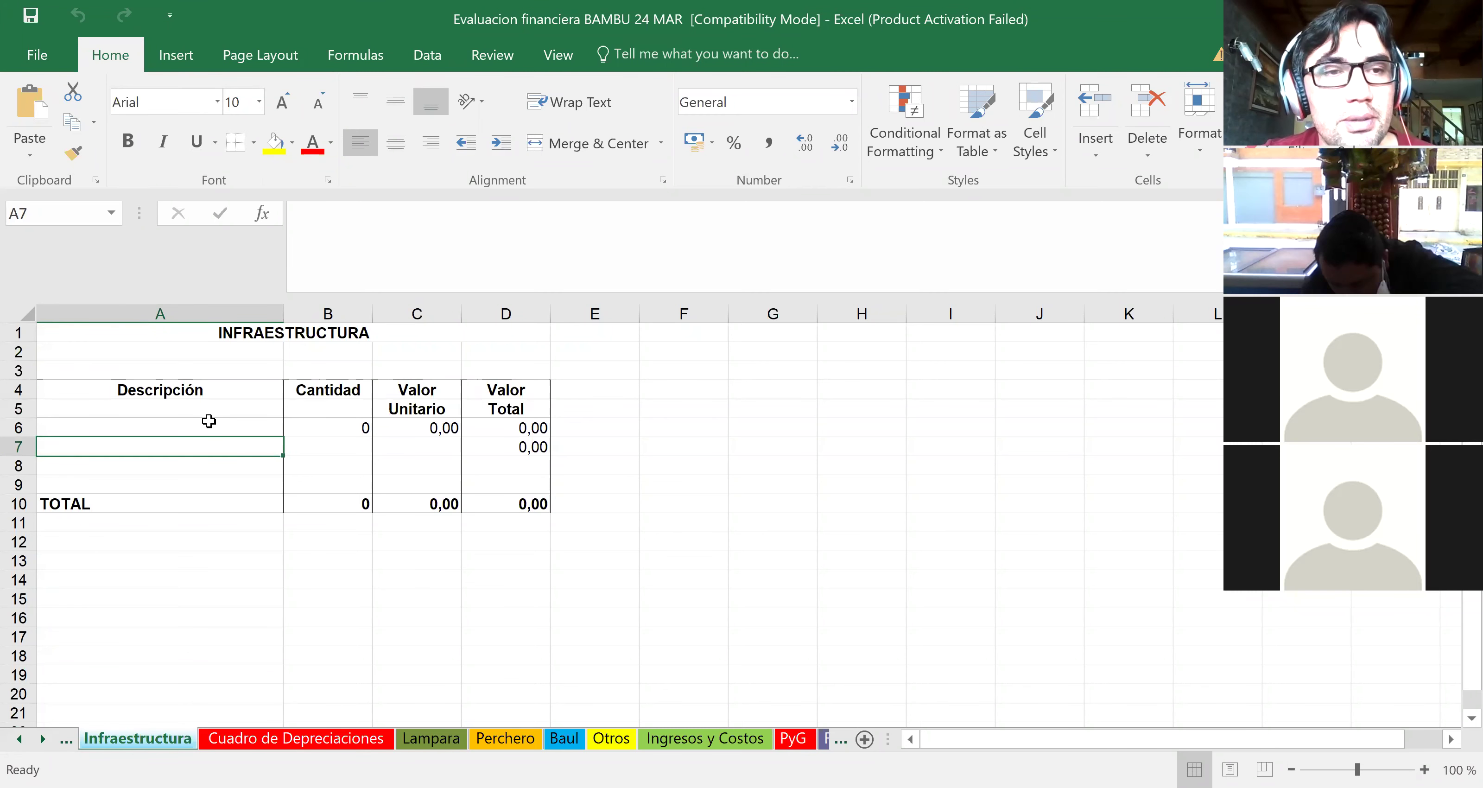
{"action": "key", "text": "Down"}
{"action": "key", "text": "Down"}
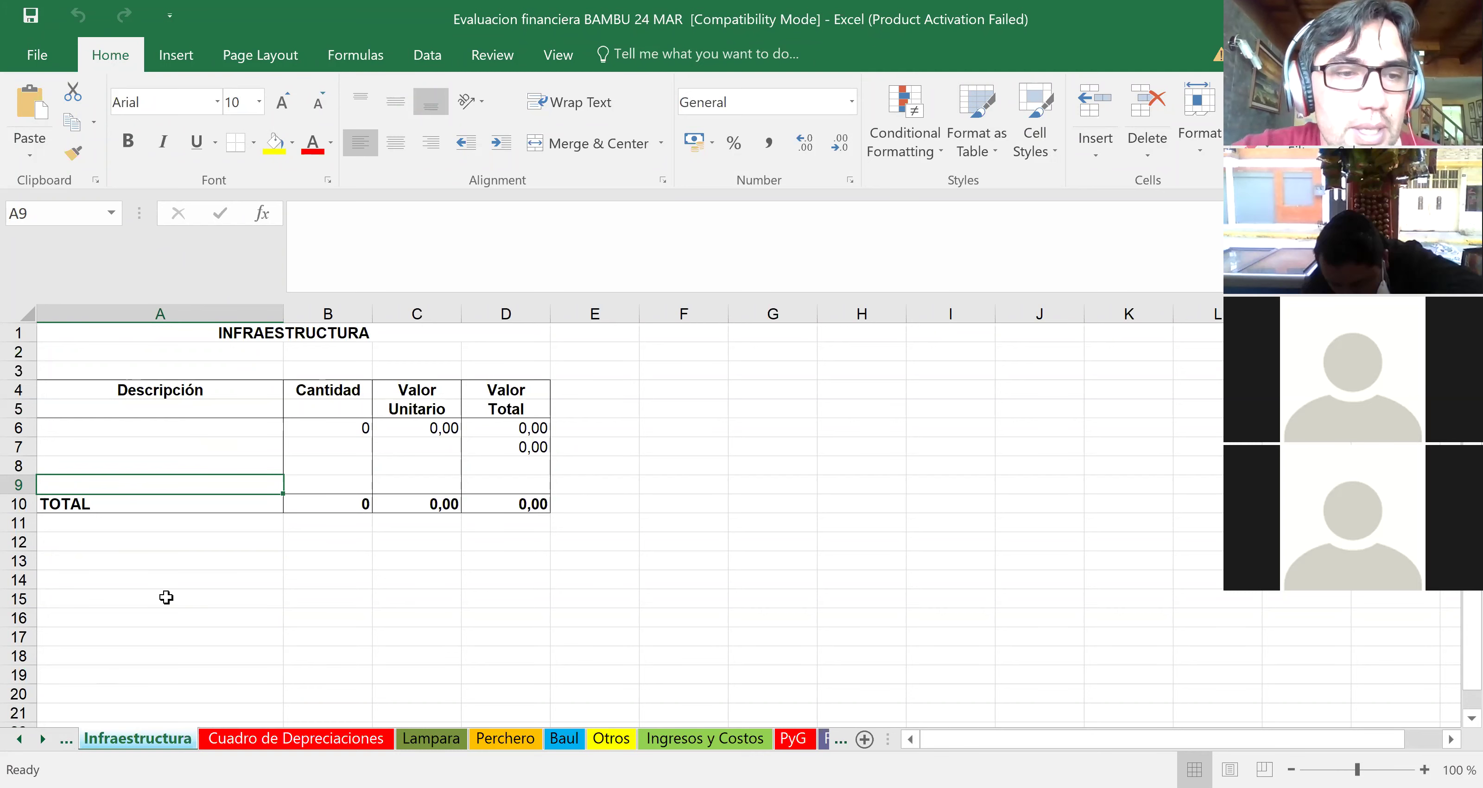
- View the Muebles y Enseres and Equipo de Computacion sheets, and open the Equipo y maquinaria sheet
{"action": "left_click", "coordinate": [69, 742]}
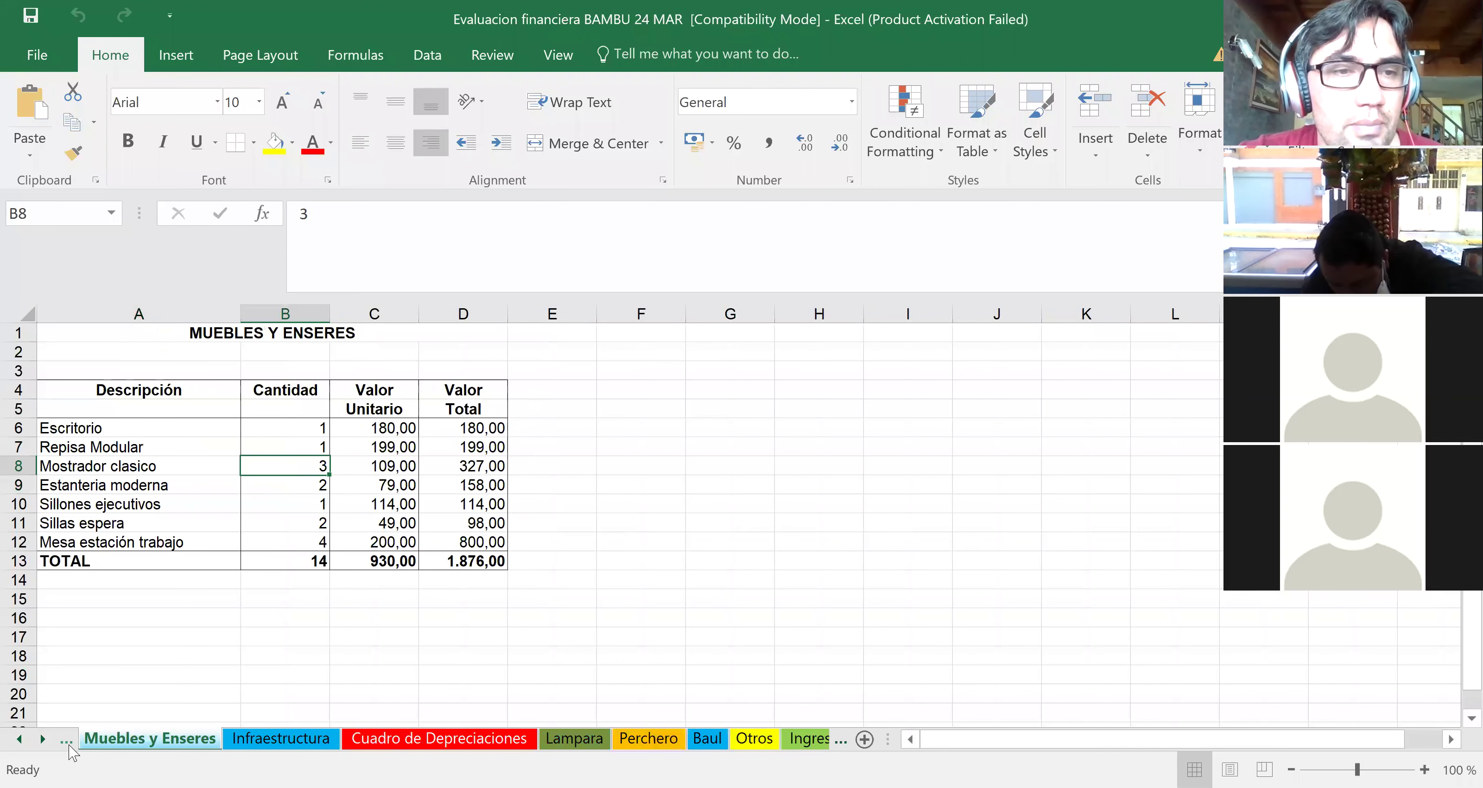
{"action": "left_click", "coordinate": [68, 743]}
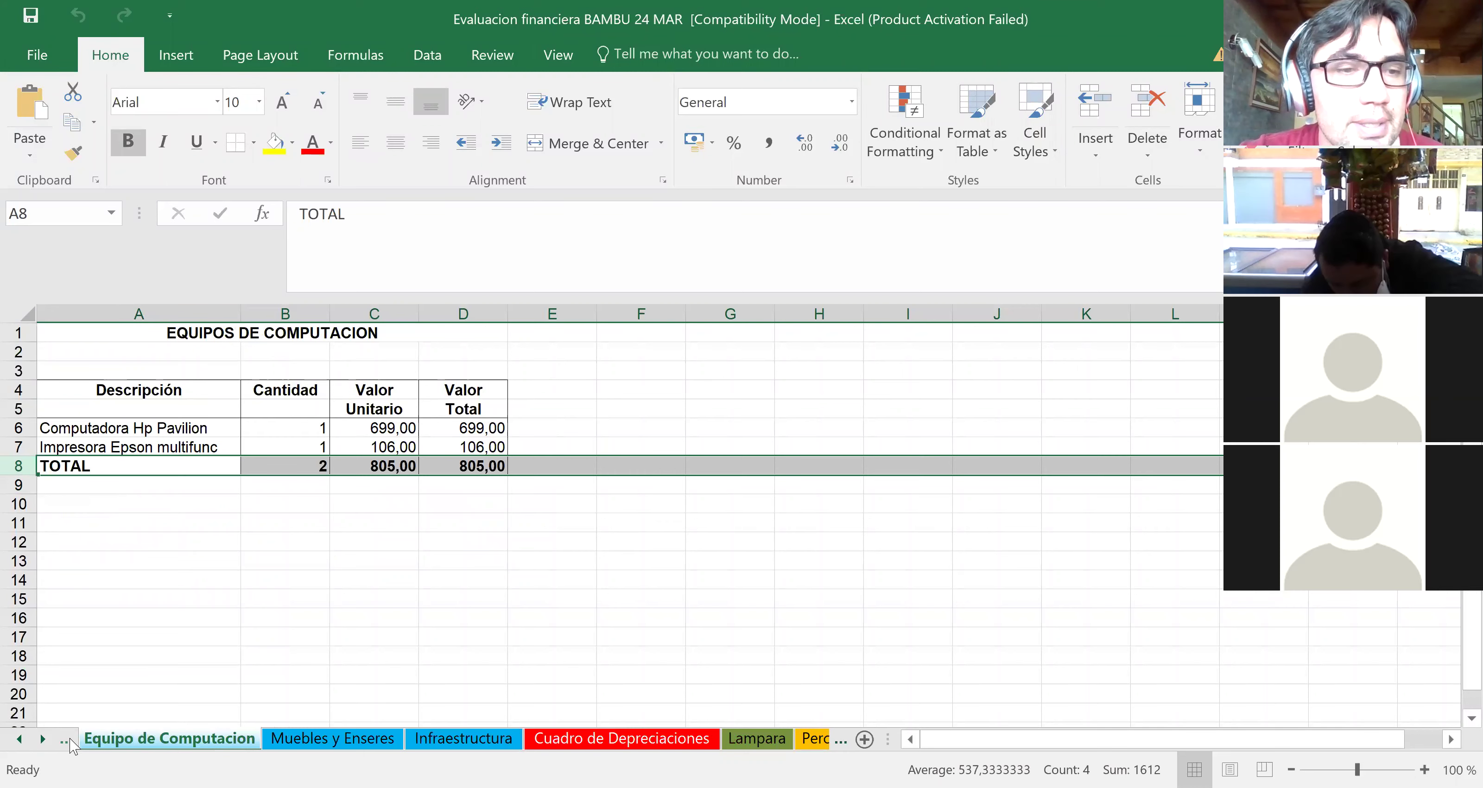
{"action": "left_click", "coordinate": [68, 743]}
{"action": "left_click", "coordinate": [68, 743]}
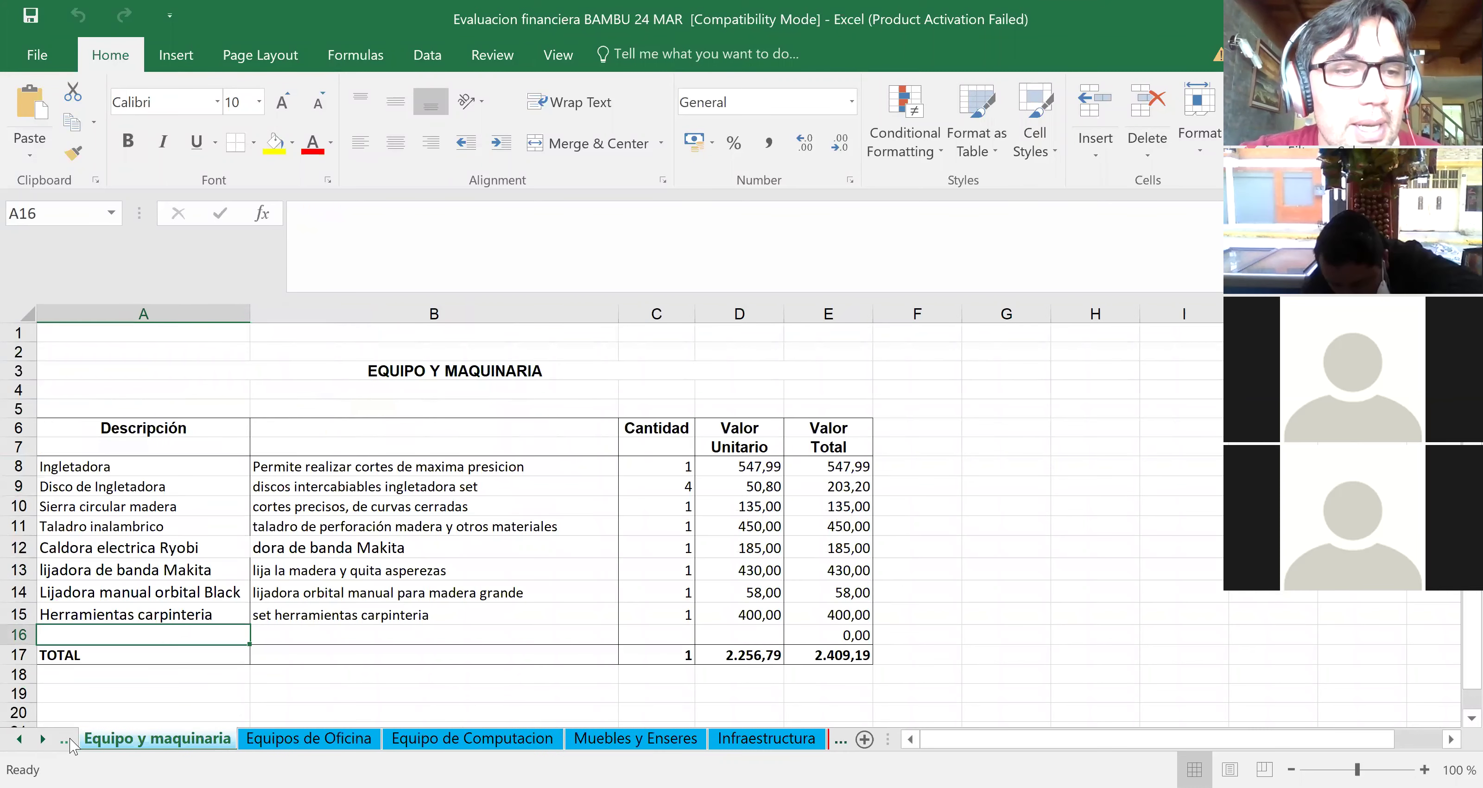
- Examine the Ingletadora and Disco de Ingletadora descriptions and the item quantities in the Equipo y Maquinaria table
{"action": "left_click", "coordinate": [165, 460]}
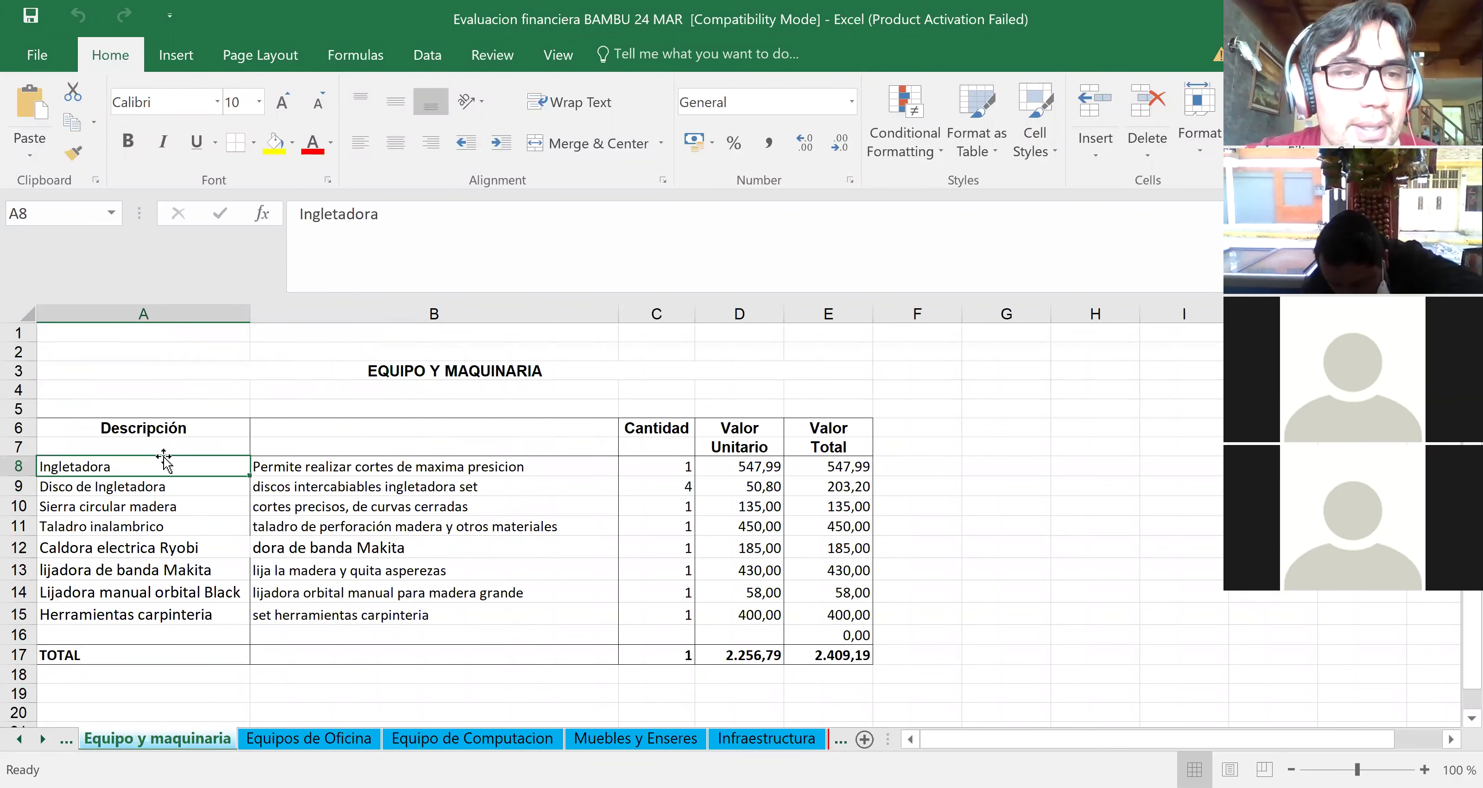
{"action": "key", "text": "Down"}
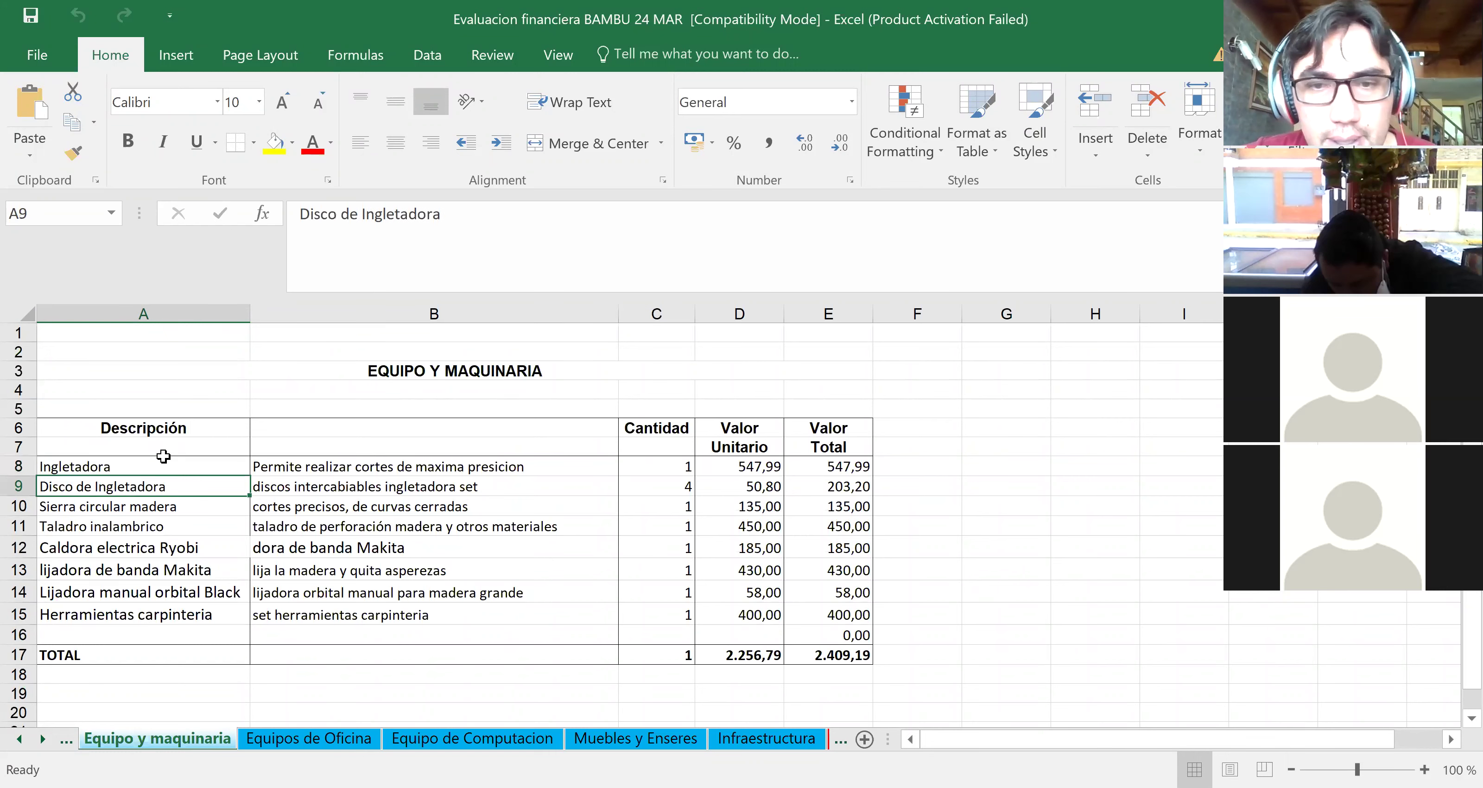
{"action": "key", "text": "Right"}
{"action": "key", "text": "Right"}
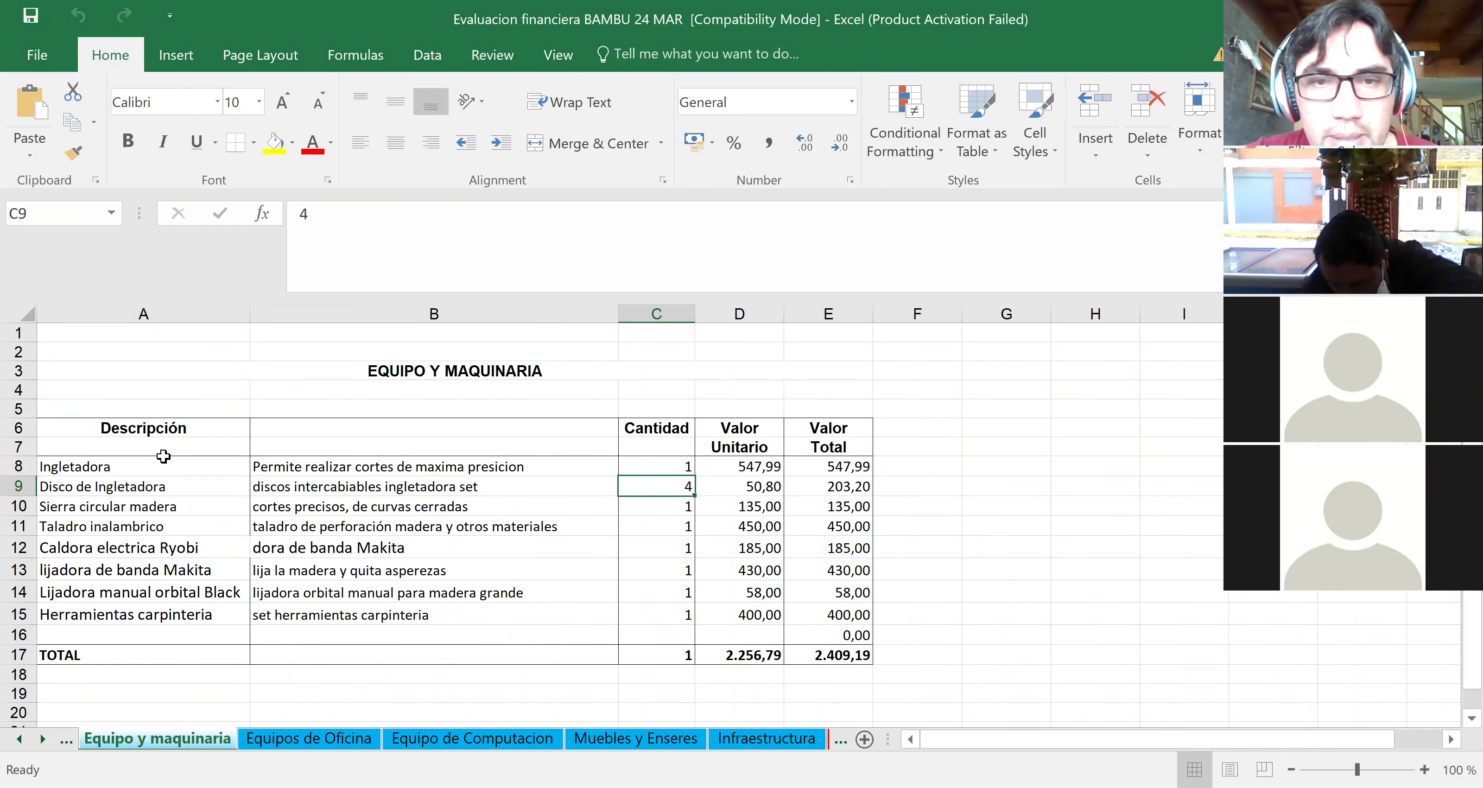
{"action": "key", "text": "Down"}
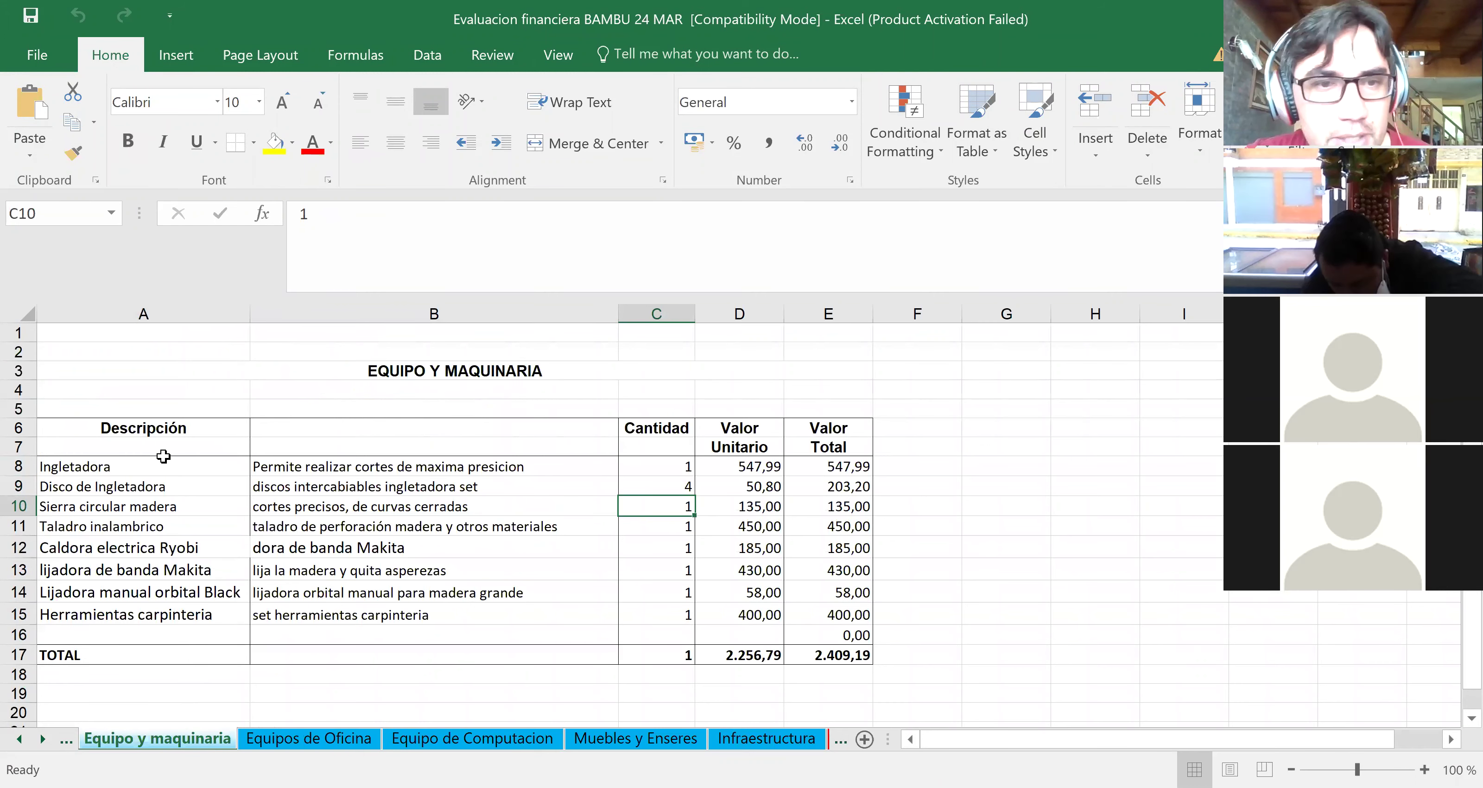
- Check the Valor Unitario entries for Sierra circular madera and Taladro inalambrico in the Equipo y Maquinaria table
{"action": "key", "text": "Right"}
{"action": "key", "text": "Down"}
{"action": "key", "text": "Down"}
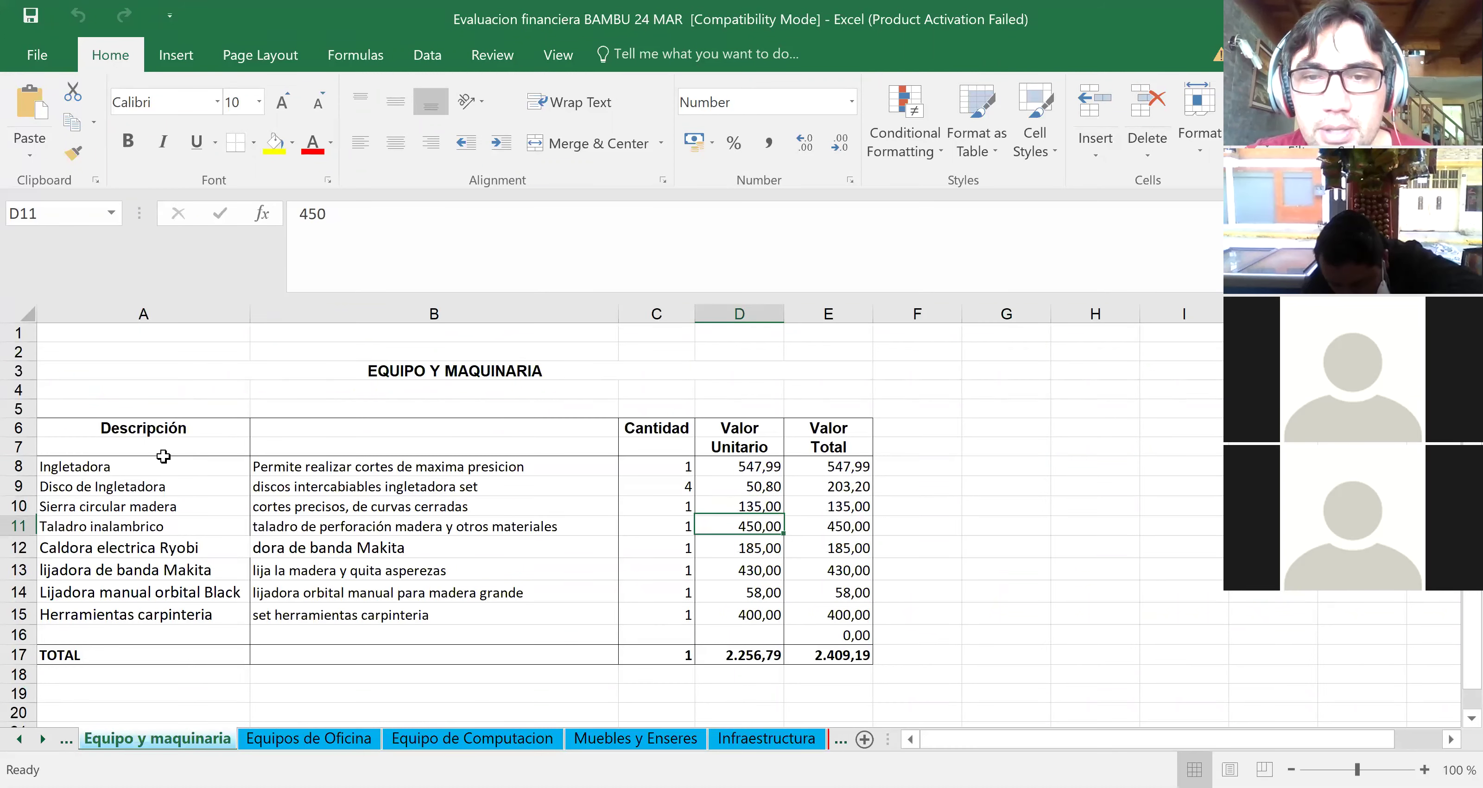
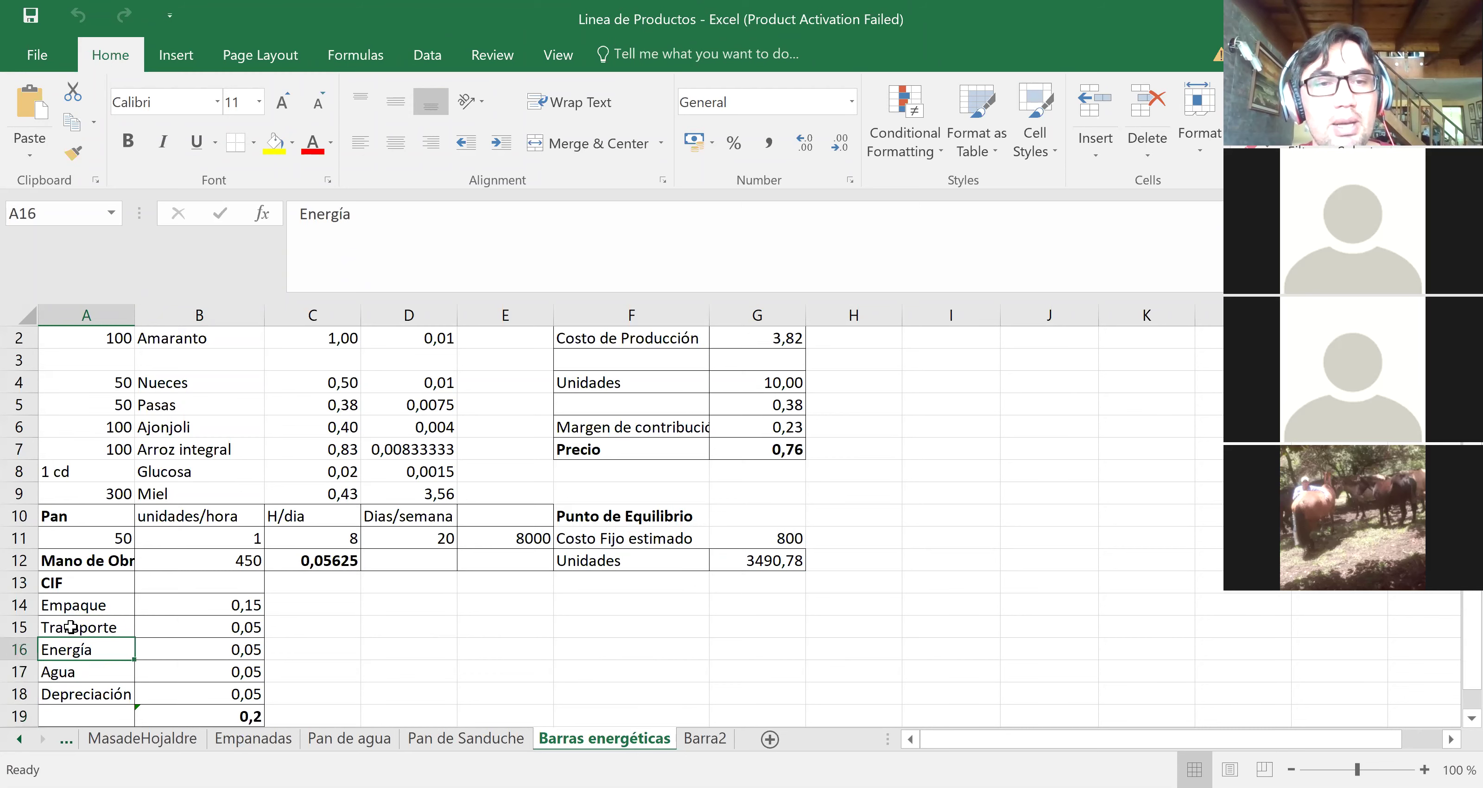
- Review the CIF cost entries from Transporte to Depreciación on the Barras energéticas sheet
{"action": "key", "text": "Right"}
{"action": "key", "text": "Down"}
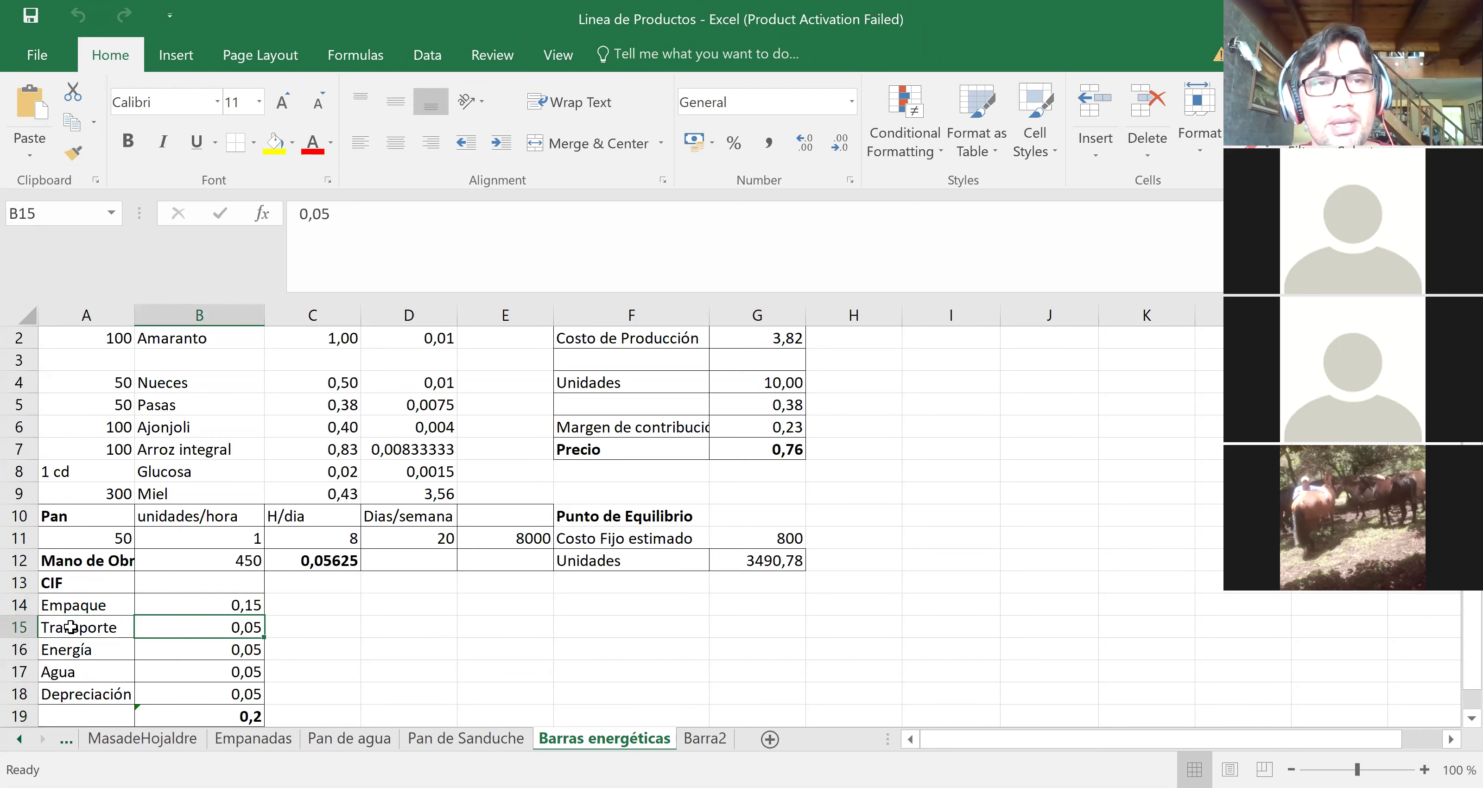
{"action": "key", "text": "Down"}
{"action": "key", "text": "Down"}
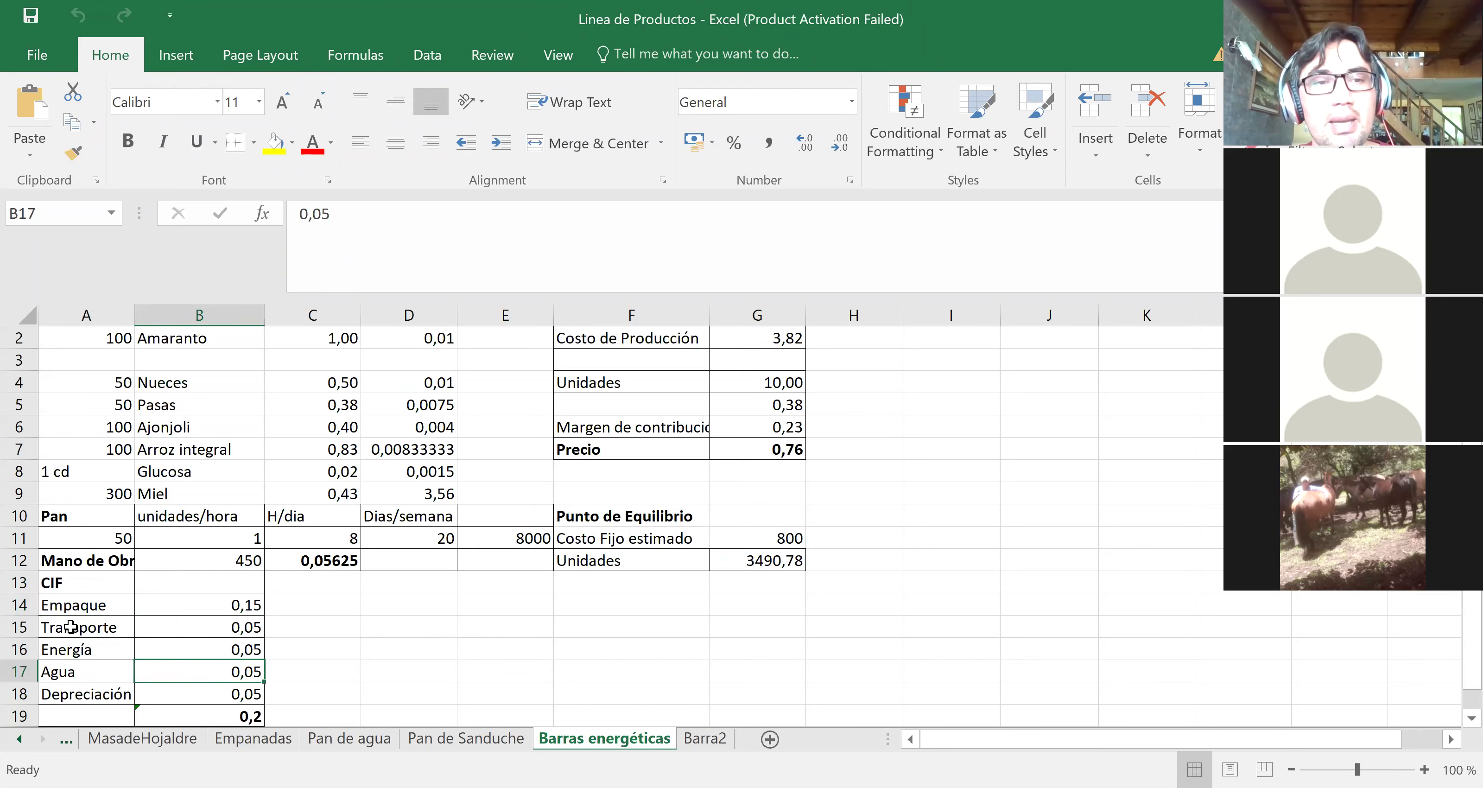
{"action": "key", "text": "Down"}
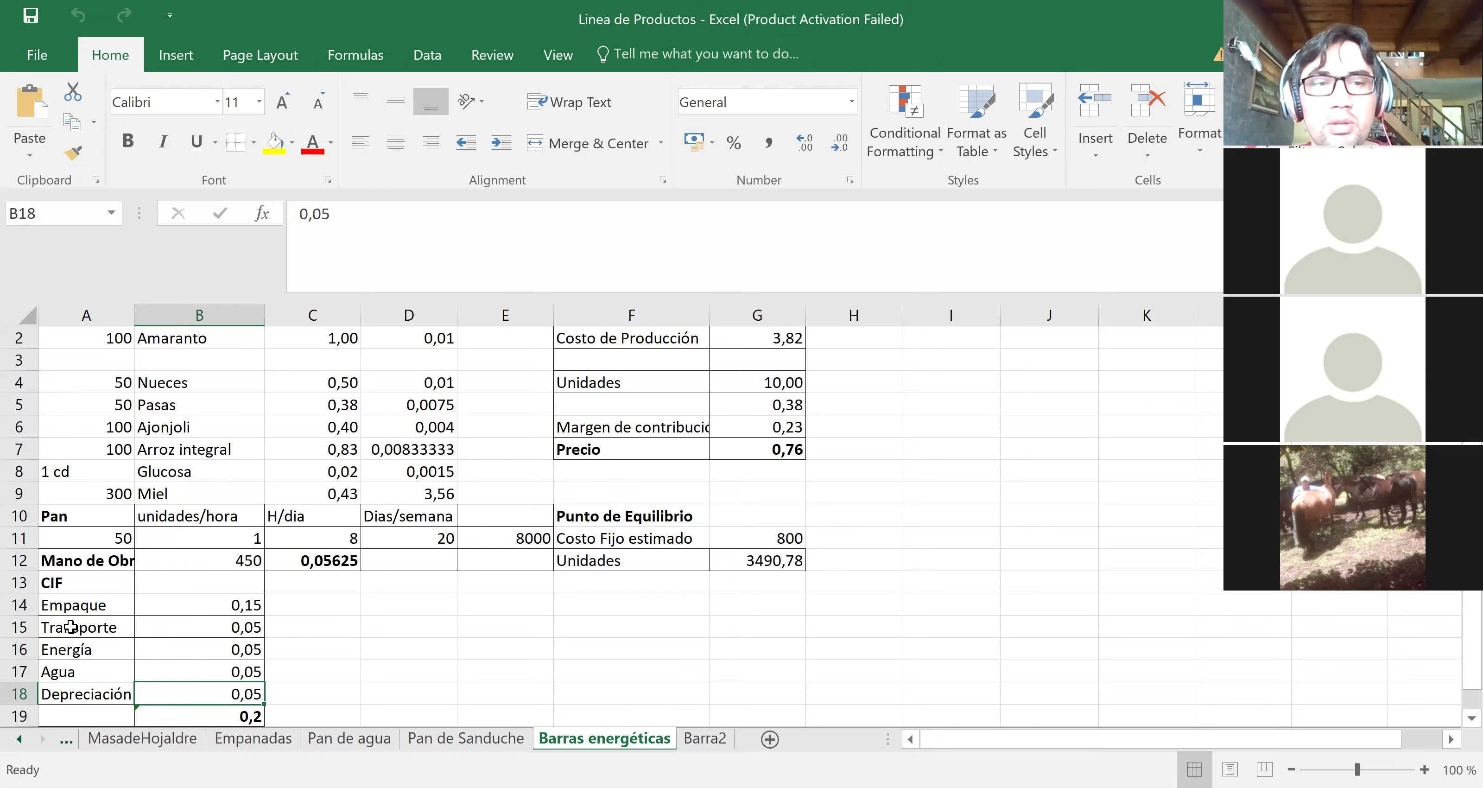
- Review the Mano de Obra row and the ingredient list up to the Ingredientes header on the Barras energéticas sheet
{"action": "key", "text": "Up"}
{"action": "key", "text": "Up"}
{"action": "key", "text": "Up"}
{"action": "key", "text": "Up"}
{"action": "key", "text": "Up"}
{"action": "key", "text": "Up"}
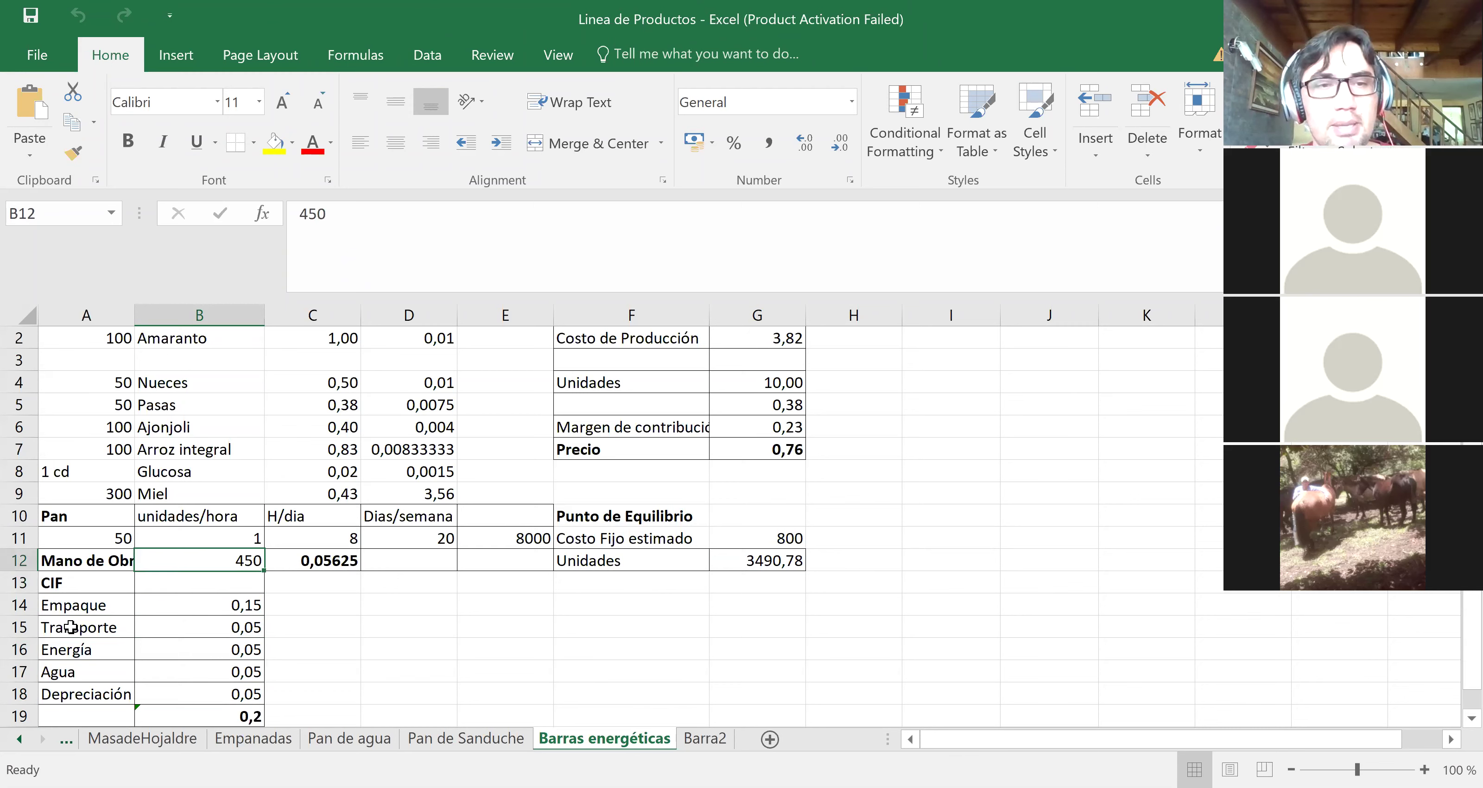
{"action": "key", "text": "Up"}
{"action": "key", "text": "Up"}
{"action": "key", "text": "Up"}
{"action": "key", "text": "Up"}
{"action": "key", "text": "Up"}
{"action": "key", "text": "Up"}
{"action": "key", "text": "Up"}
{"action": "key", "text": "Up"}
{"action": "key", "text": "Up"}
{"action": "key", "text": "Up"}
{"action": "key", "text": "Up"}
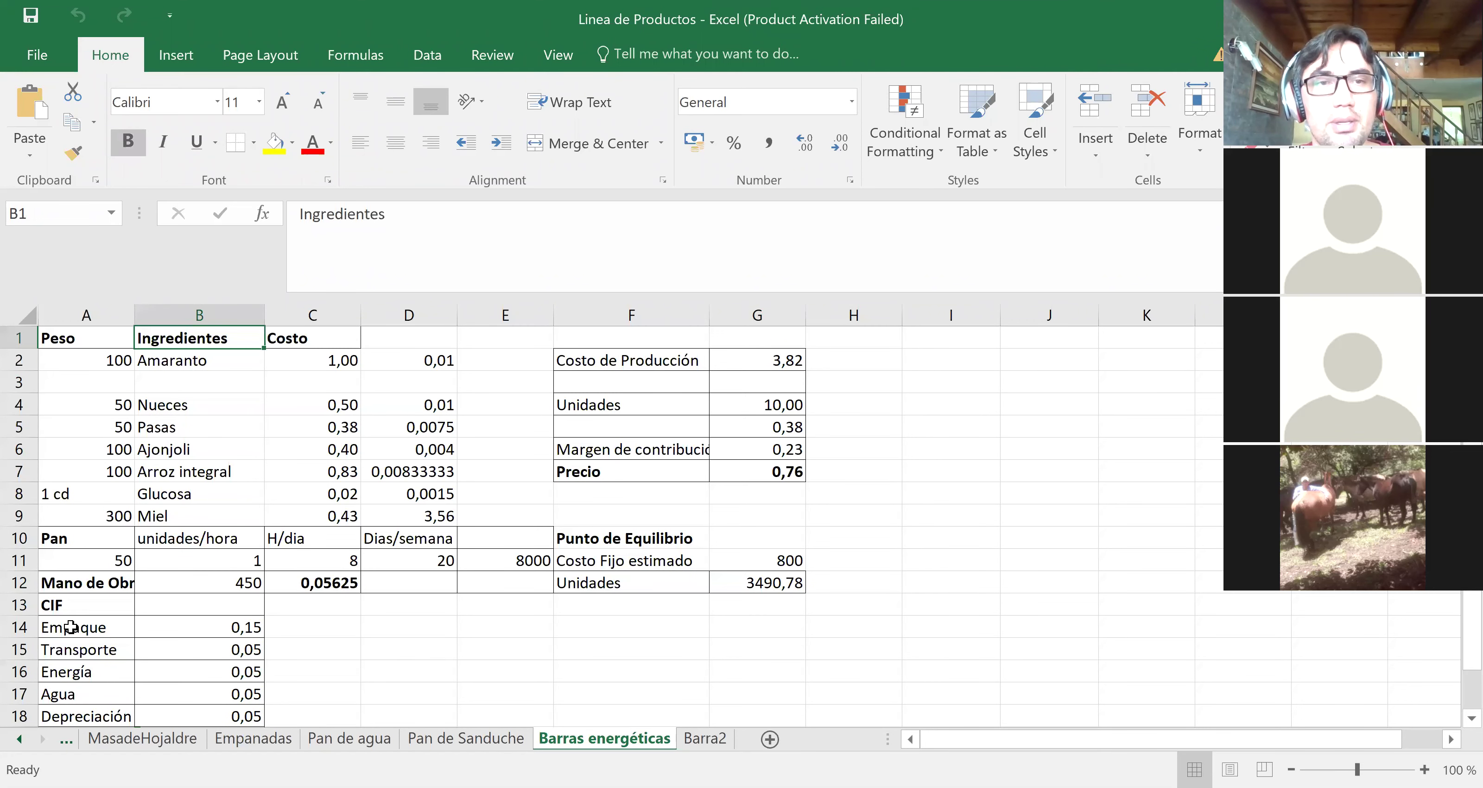
- Inspect the unit cost formula for Pasas and the production total formula at the end of the Pan row
{"action": "key", "text": "Right"}
{"action": "key", "text": "Down"}
{"action": "key", "text": "Down"}
{"action": "key", "text": "Down"}
{"action": "key", "text": "Down"}
{"action": "key", "text": "Right"}
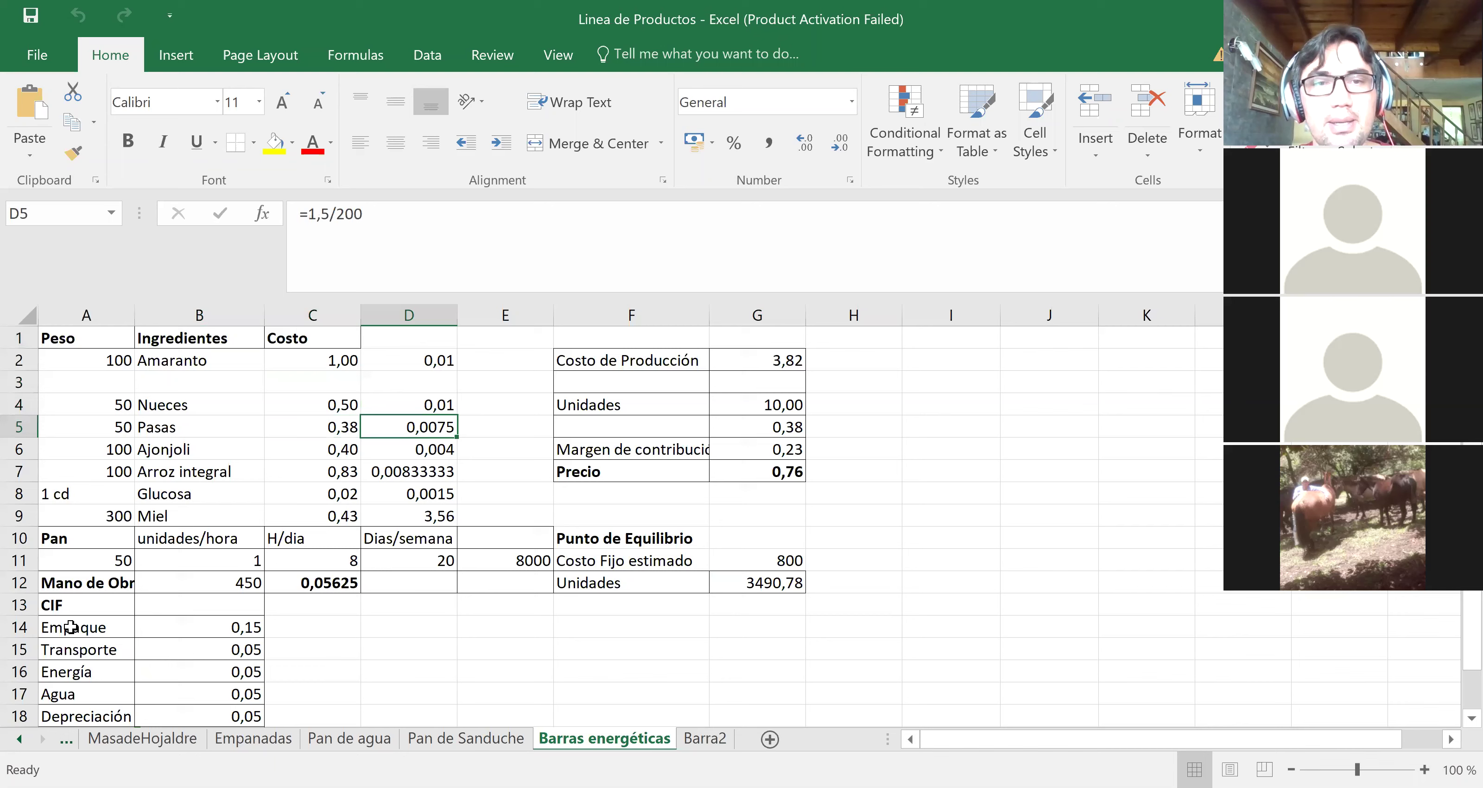
{"action": "key", "text": "Right"}
{"action": "key", "text": "Right"}
{"action": "key", "text": "Down"}
{"action": "key", "text": "Down"}
{"action": "key", "text": "Down"}
{"action": "key", "text": "Down"}
{"action": "key", "text": "Down"}
{"action": "key", "text": "Down"}
{"action": "key", "text": "Left"}
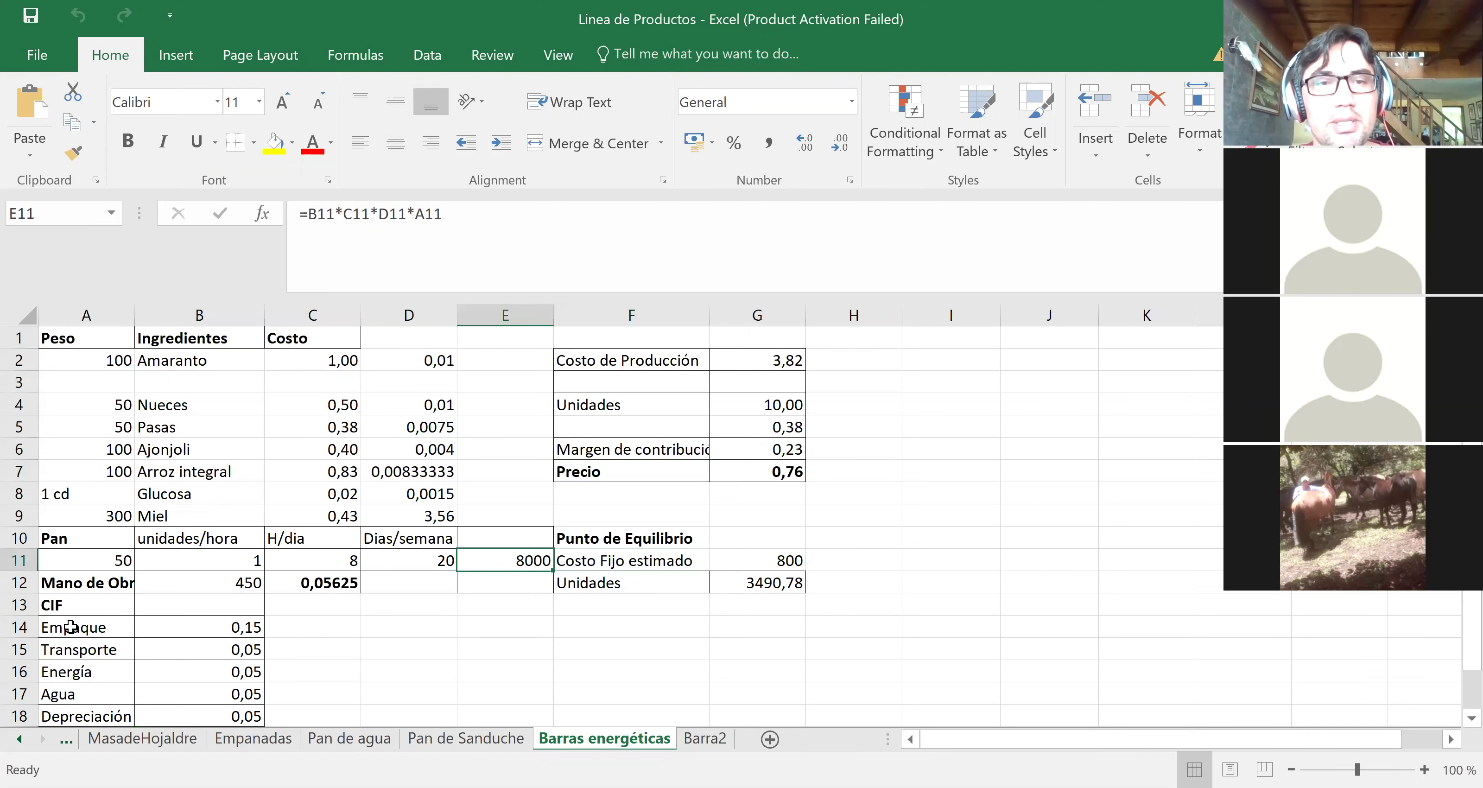
- Examine the Margen de contribución and Costo de Producción formulas, starting from the Costo Fijo estimado row
{"action": "key", "text": "Right"}
{"action": "key", "text": "Right"}
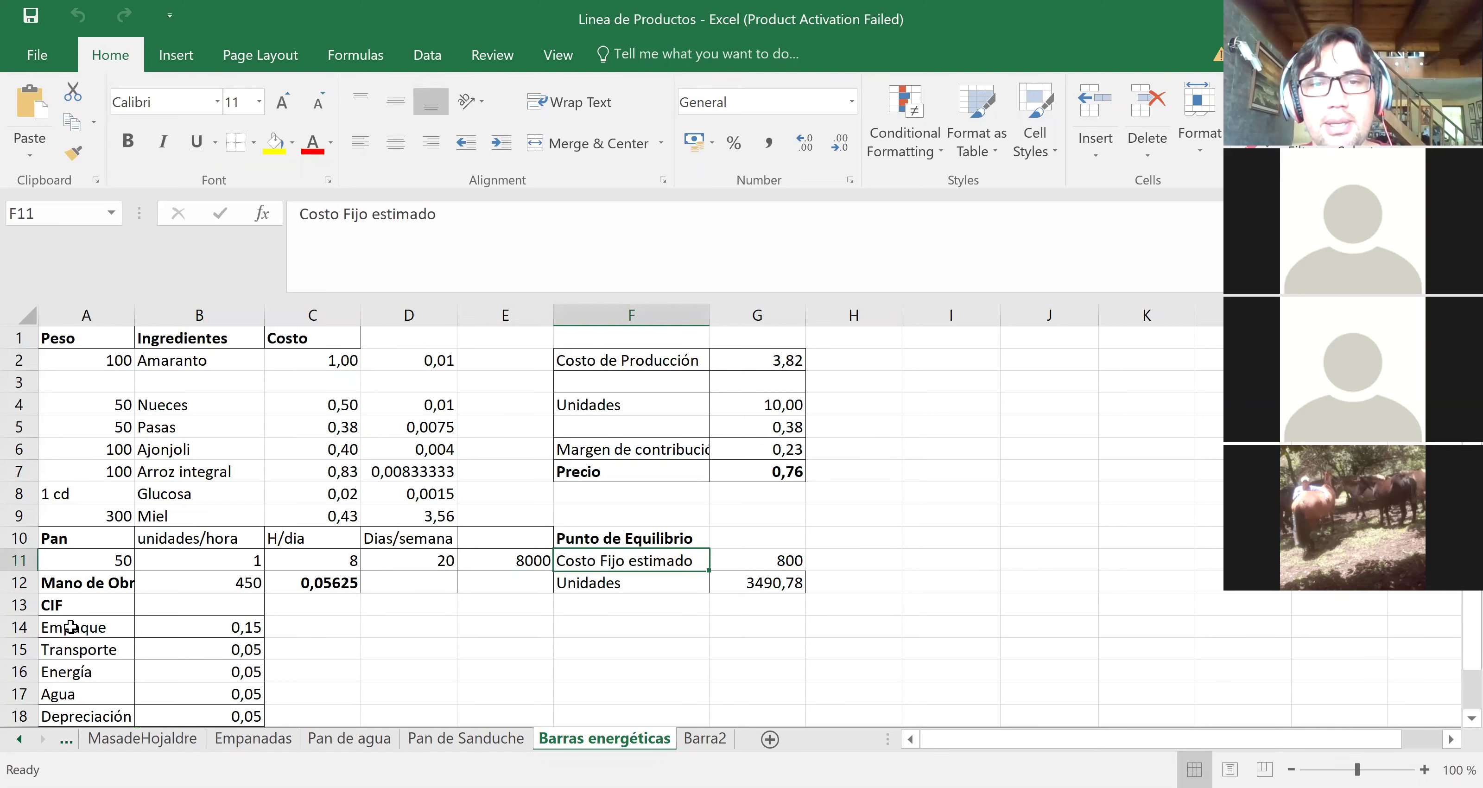
{"action": "key", "text": "Up"}
{"action": "key", "text": "Up"}
{"action": "key", "text": "Up"}
{"action": "key", "text": "Up"}
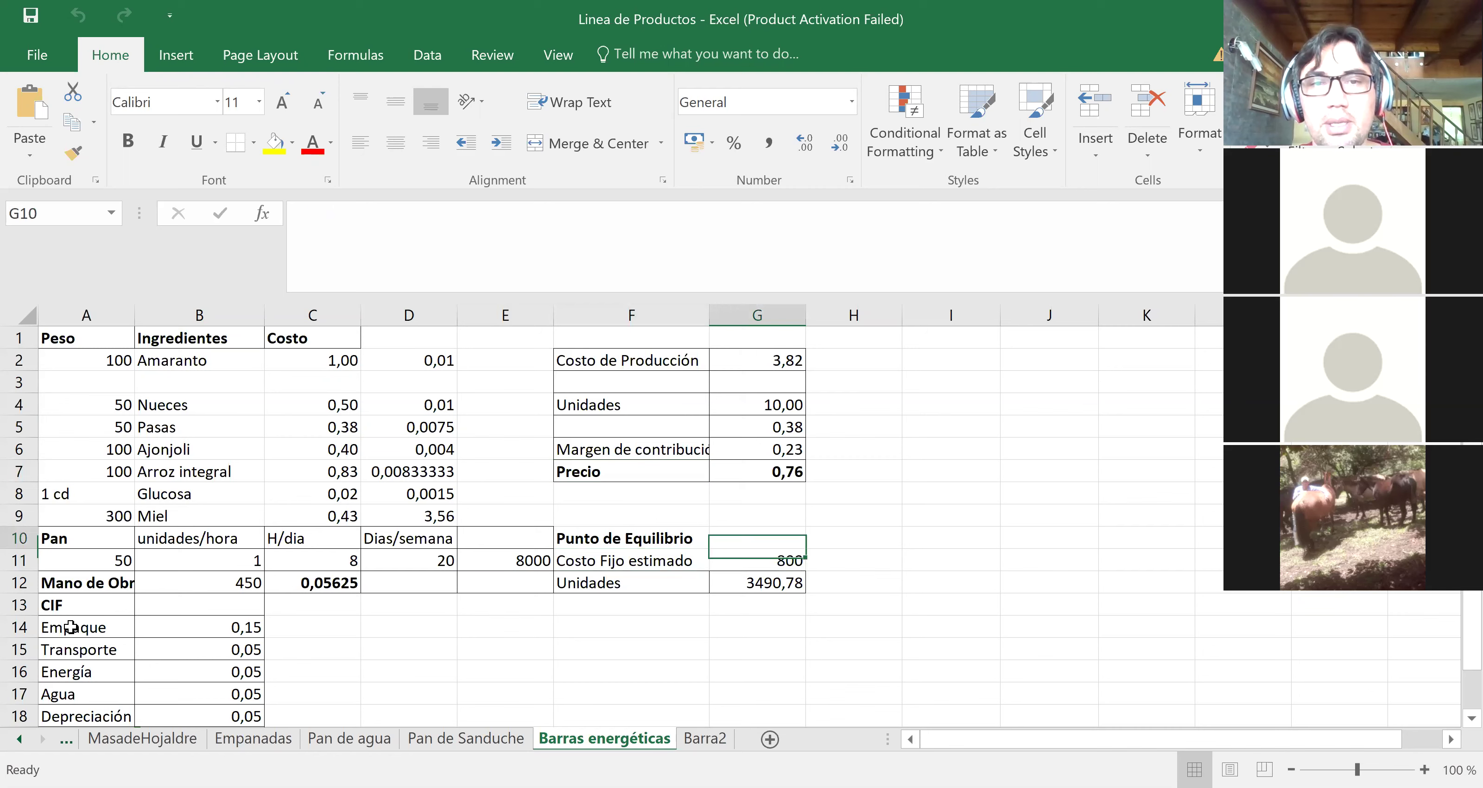
{"action": "key", "text": "Up"}
{"action": "key", "text": "Up"}
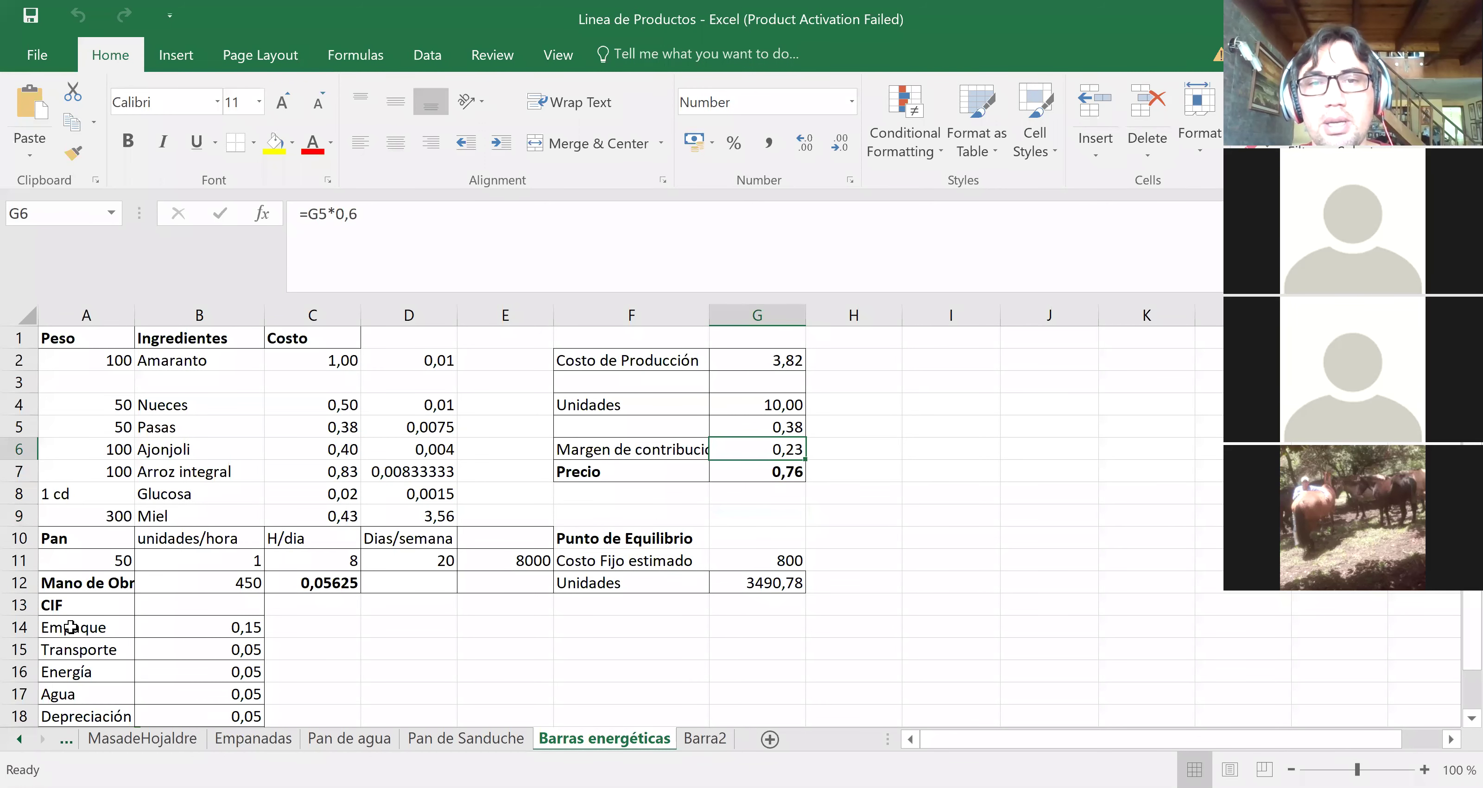
{"action": "key", "text": "Up"}
{"action": "key", "text": "Up"}
{"action": "key", "text": "Up"}
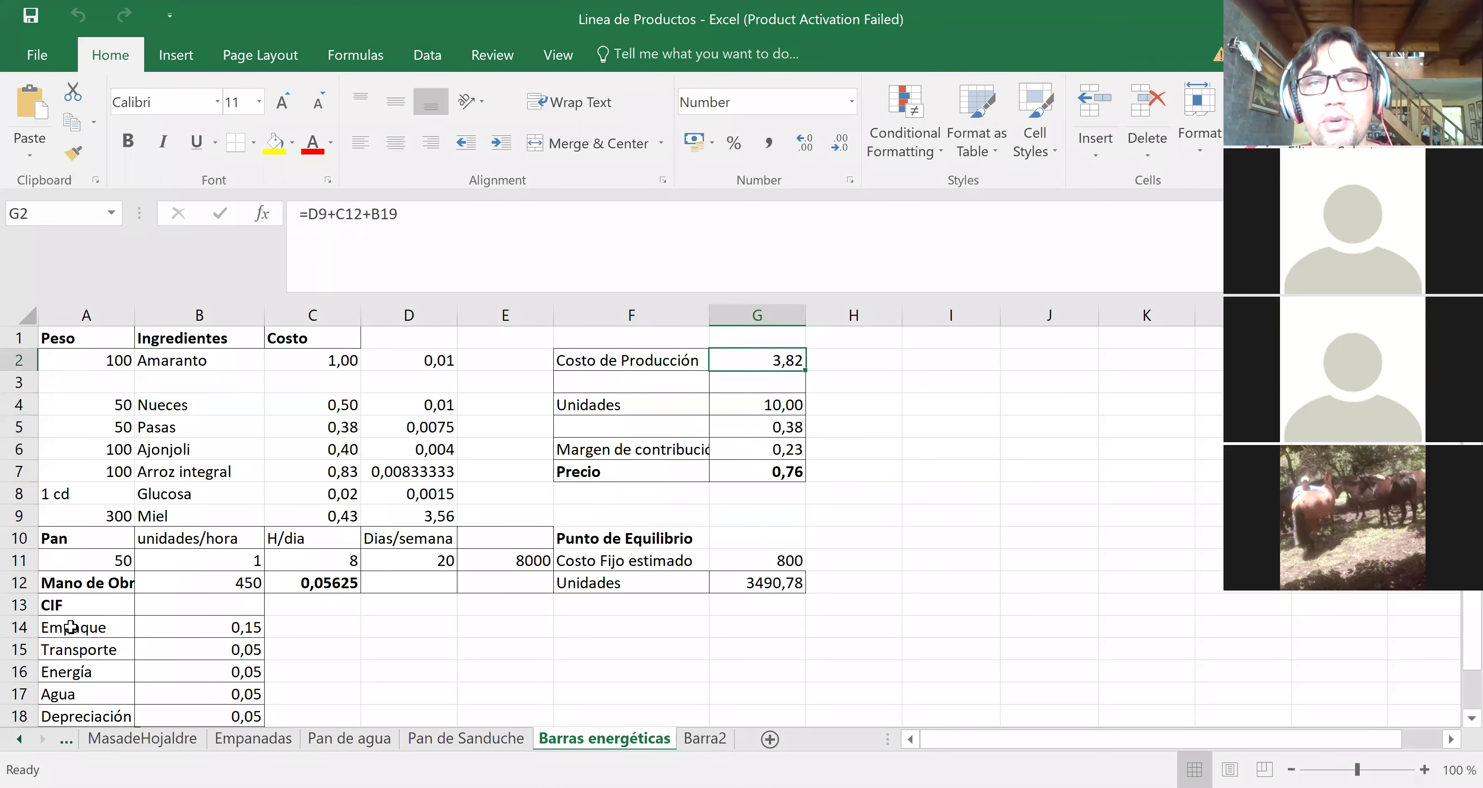
- Look down the pricing values from Costo de Producción to the Punto de Equilibrio block
{"action": "key", "text": "Down"}
{"action": "key", "text": "Down"}
{"action": "key", "text": "Down"}
{"action": "key", "text": "Down"}
{"action": "key", "text": "Down"}
{"action": "key", "text": "Down"}
{"action": "key", "text": "Down"}
{"action": "key", "text": "Down"}
{"action": "key", "text": "Down"}
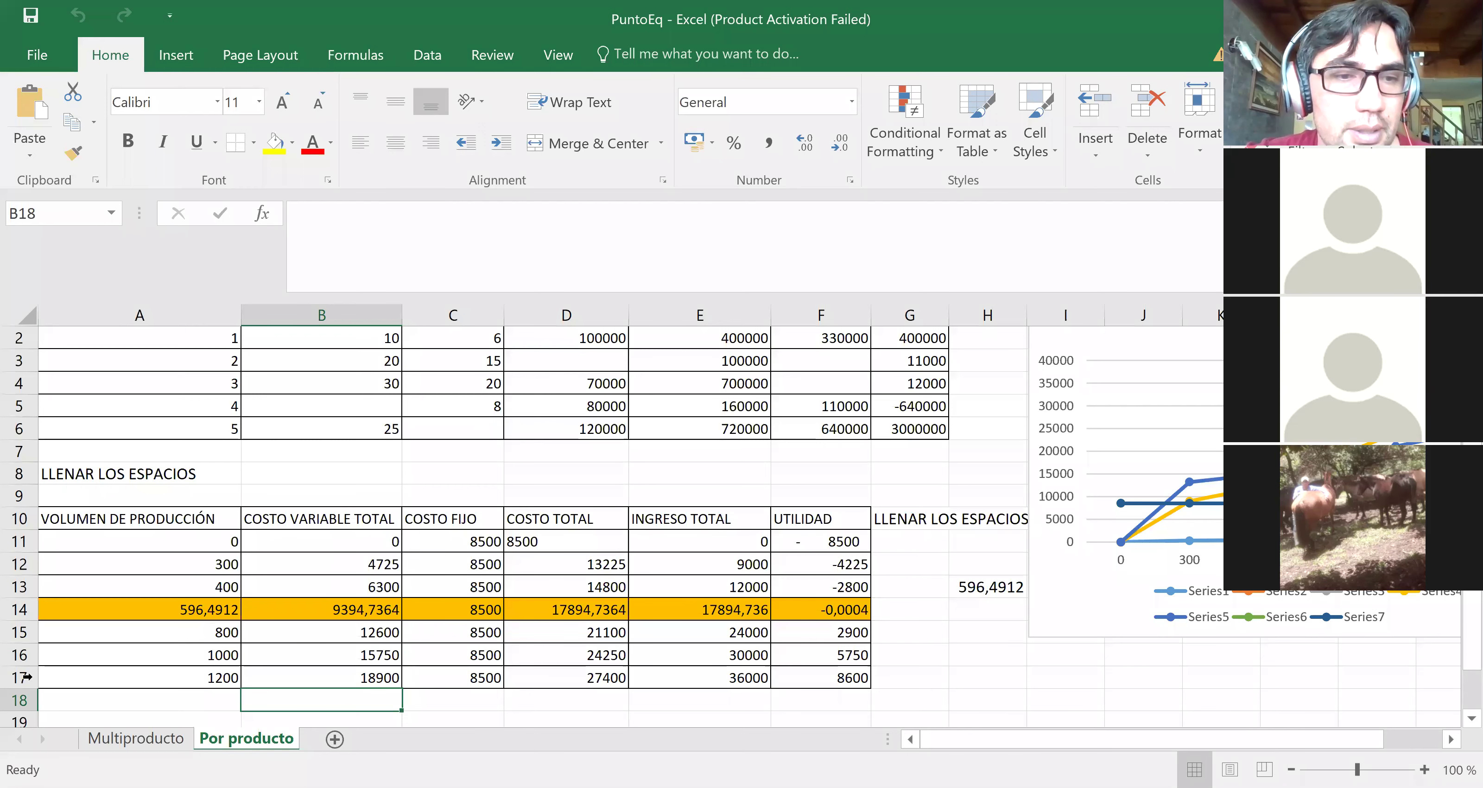
- Examine the VOLUMEN DE PRODUCCIÓN header and the COSTO VARIABLE TOTAL formula for 300 units on the Por producto sheet
{"action": "left_click", "coordinate": [135, 453]}
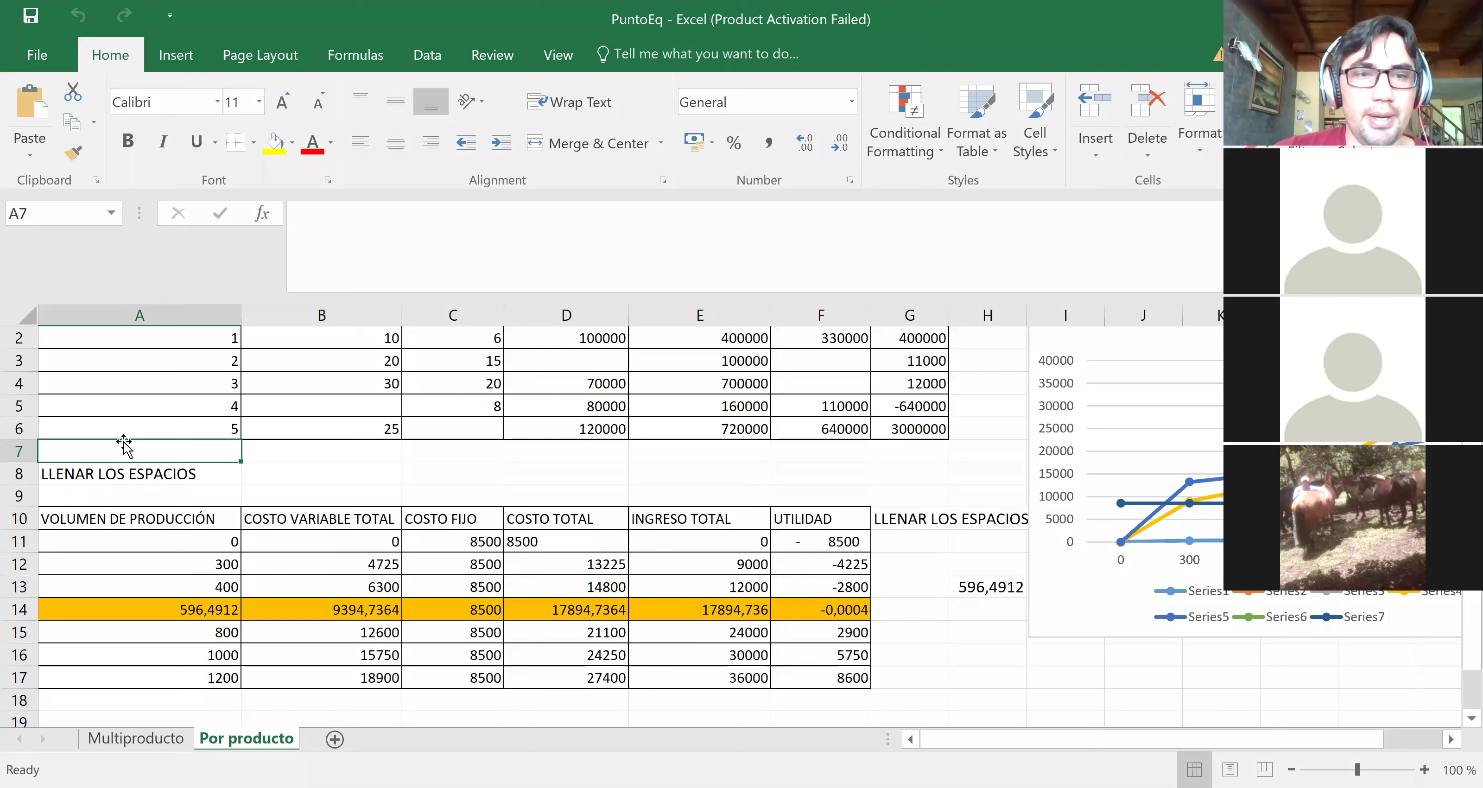
{"action": "key", "text": "Down"}
{"action": "key", "text": "Down"}
{"action": "key", "text": "Down"}
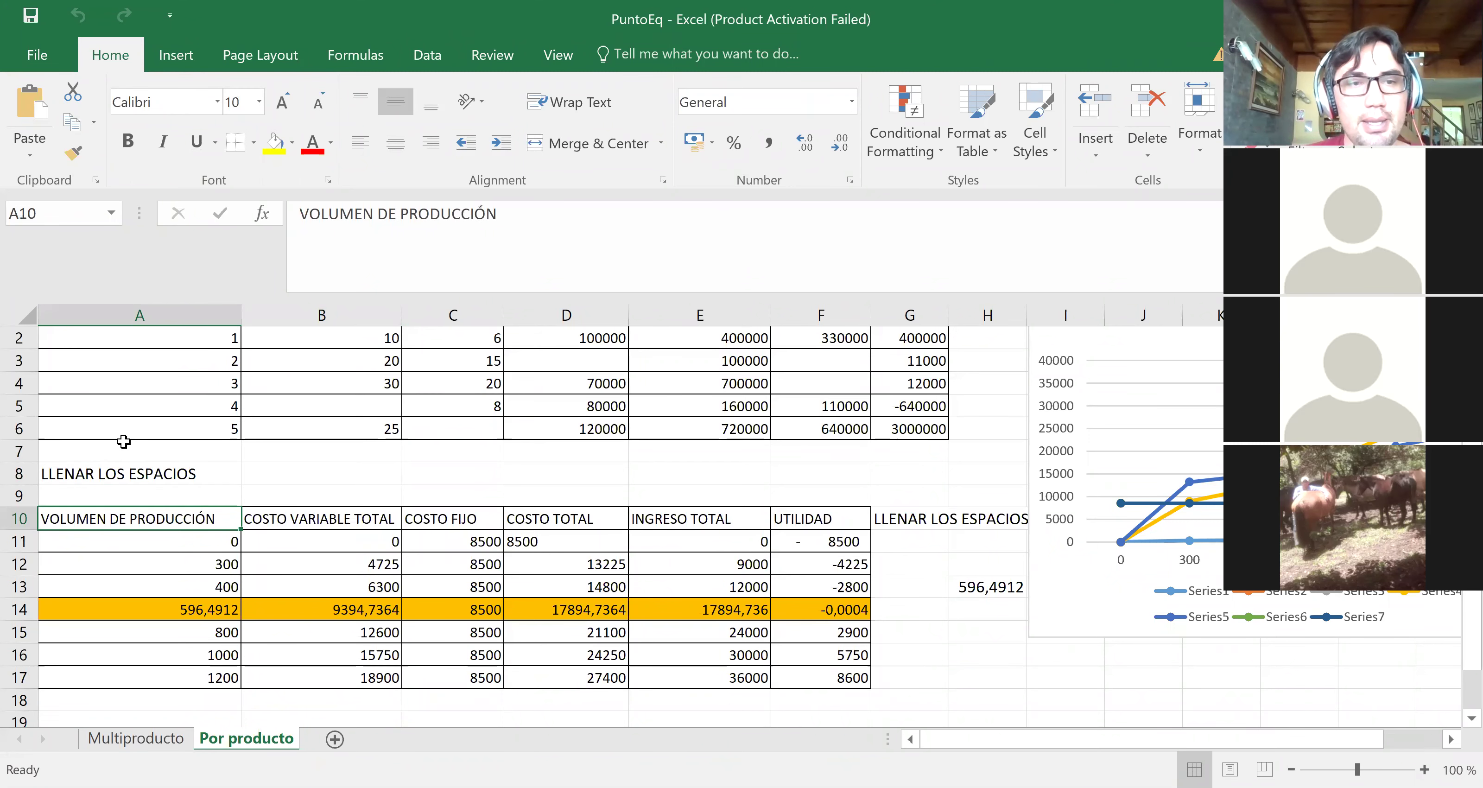
{"action": "key", "text": "Down"}
{"action": "key", "text": "Right"}
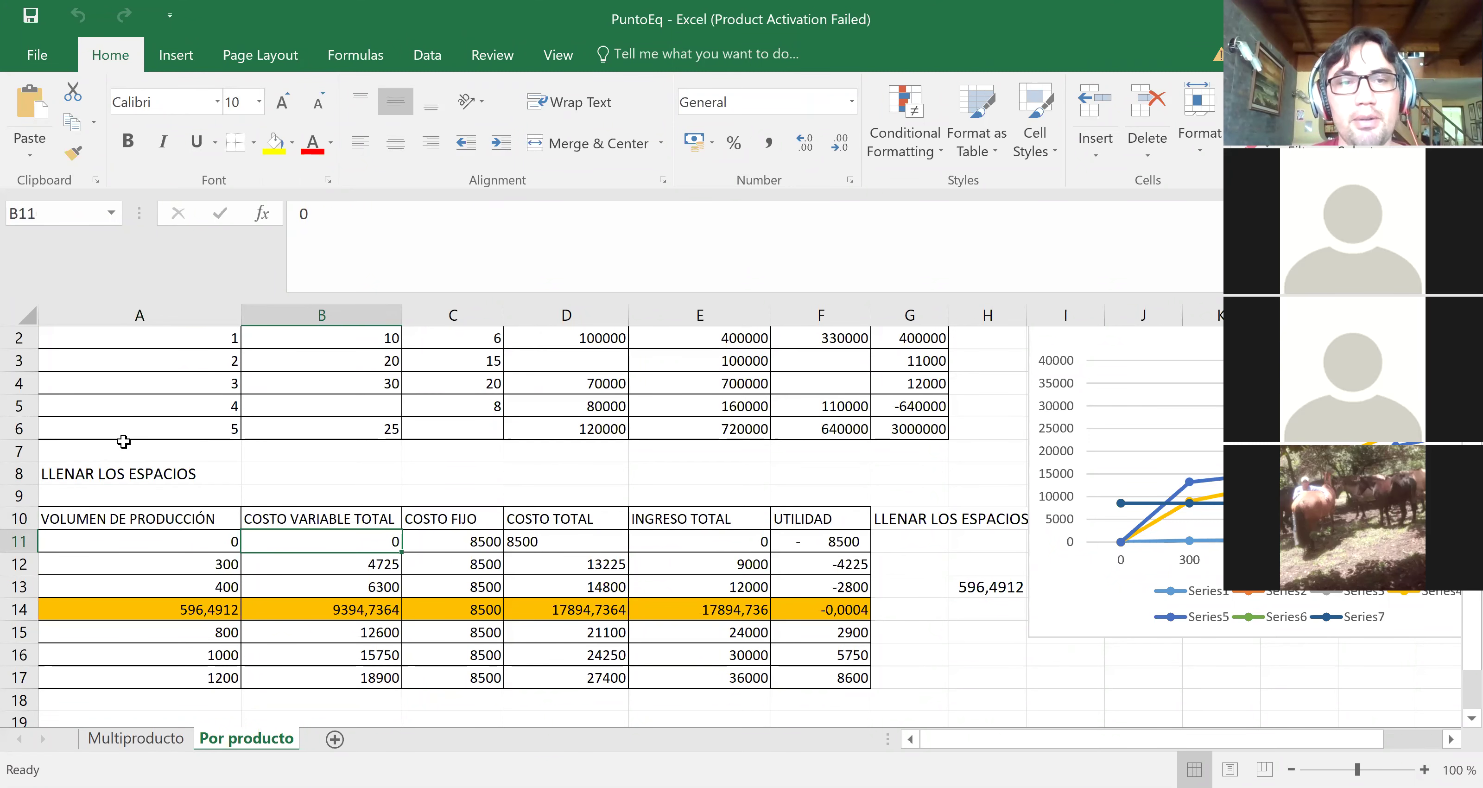
{"action": "key", "text": "Down"}
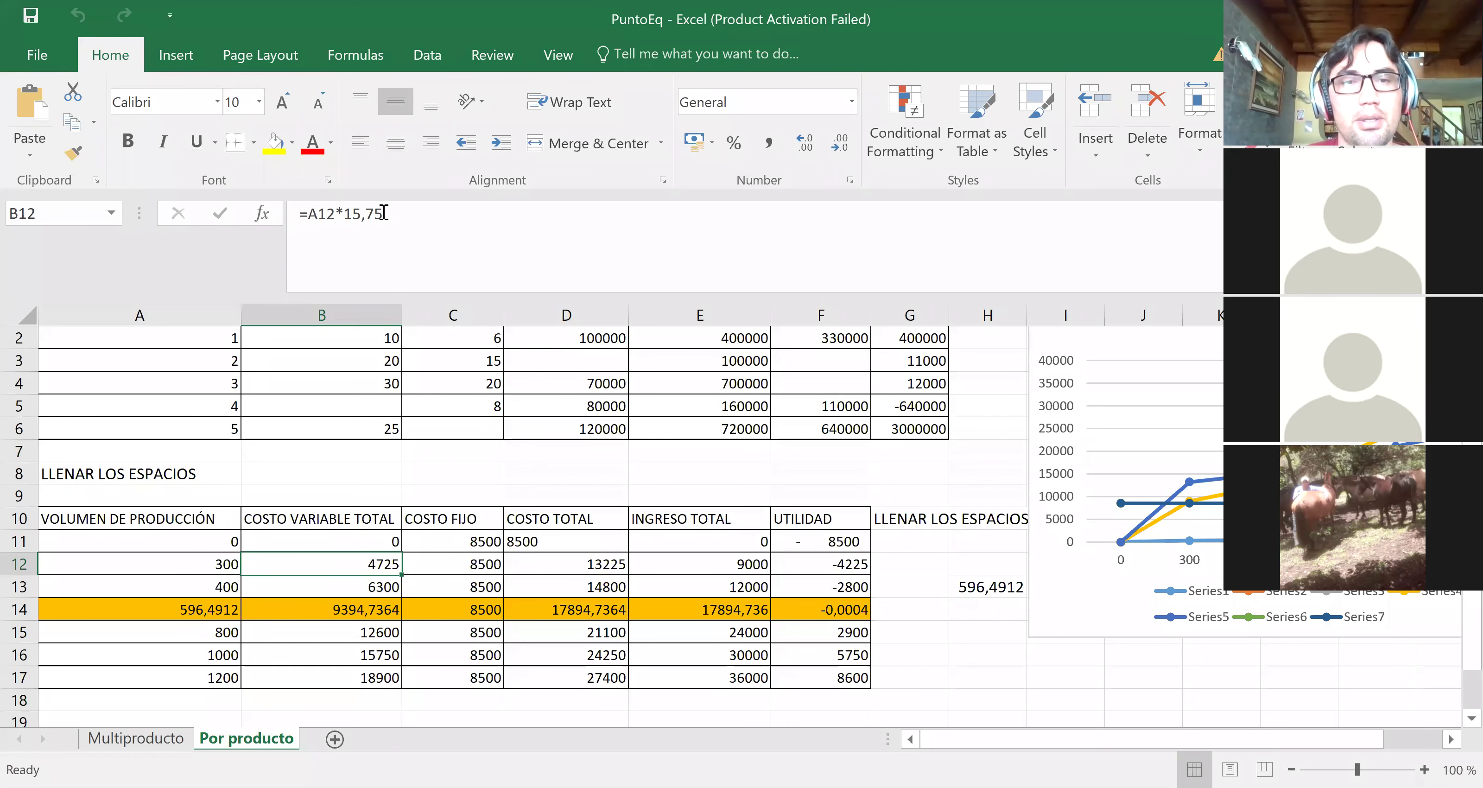
- Compare the INGRESO TOTAL formula with the COSTO VARIABLE TOTAL formulas in the 300 and 400 unit rows
{"action": "left_click", "coordinate": [719, 564]}
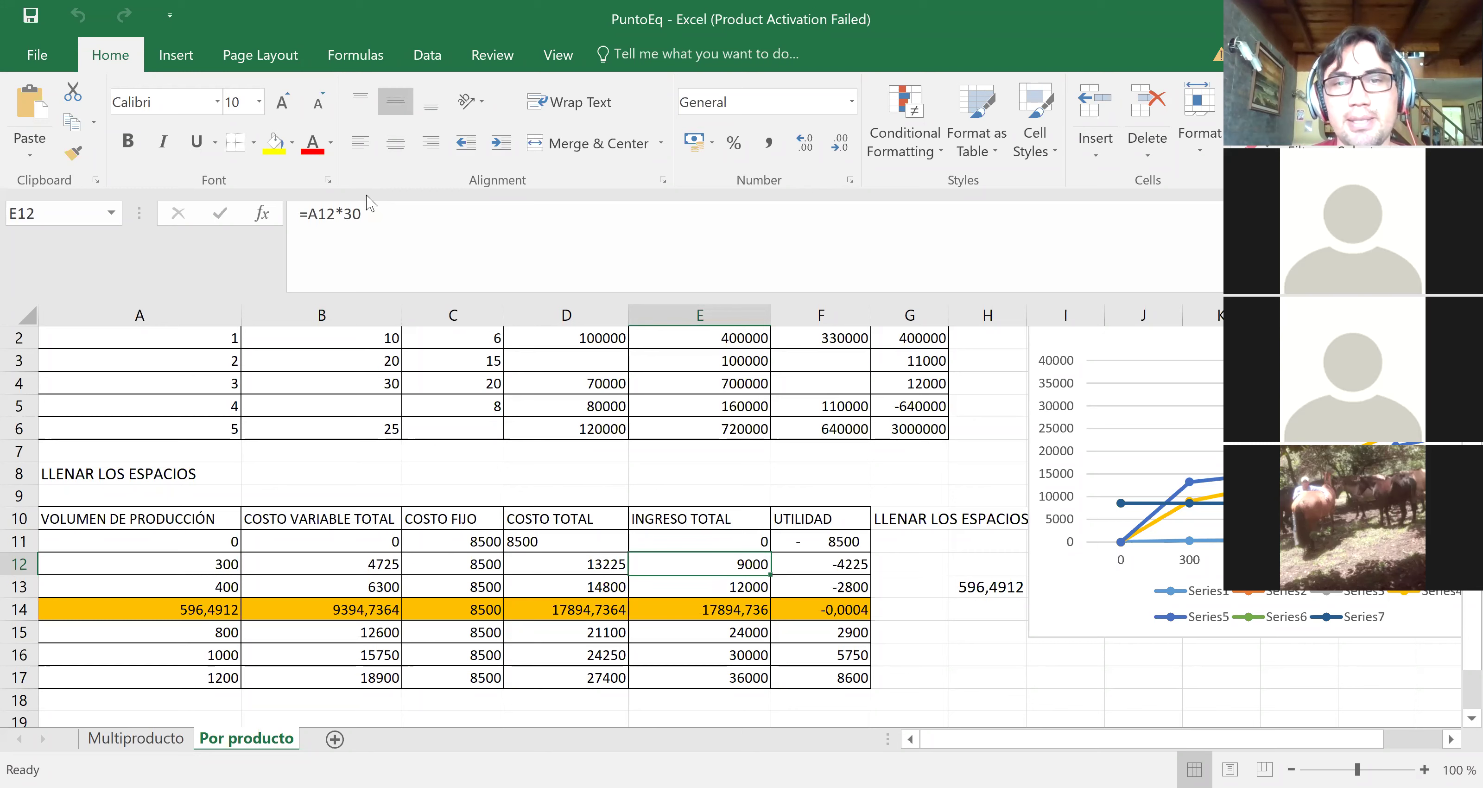
{"action": "left_click", "coordinate": [317, 566]}
{"action": "key", "text": "Down"}
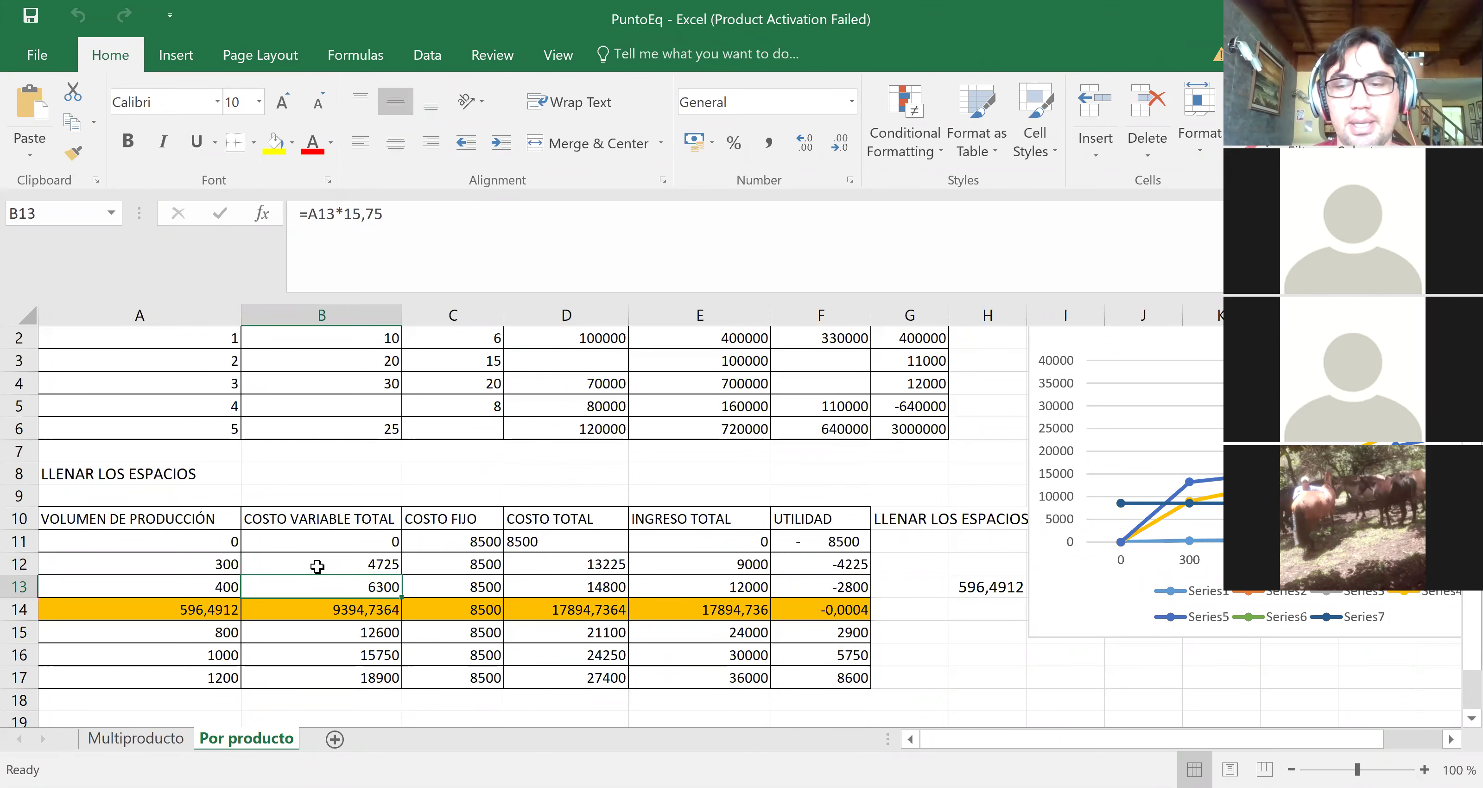
{"action": "key", "text": "Up"}
{"action": "key", "text": "Right"}
{"action": "key", "text": "Right"}
{"action": "key", "text": "Right"}
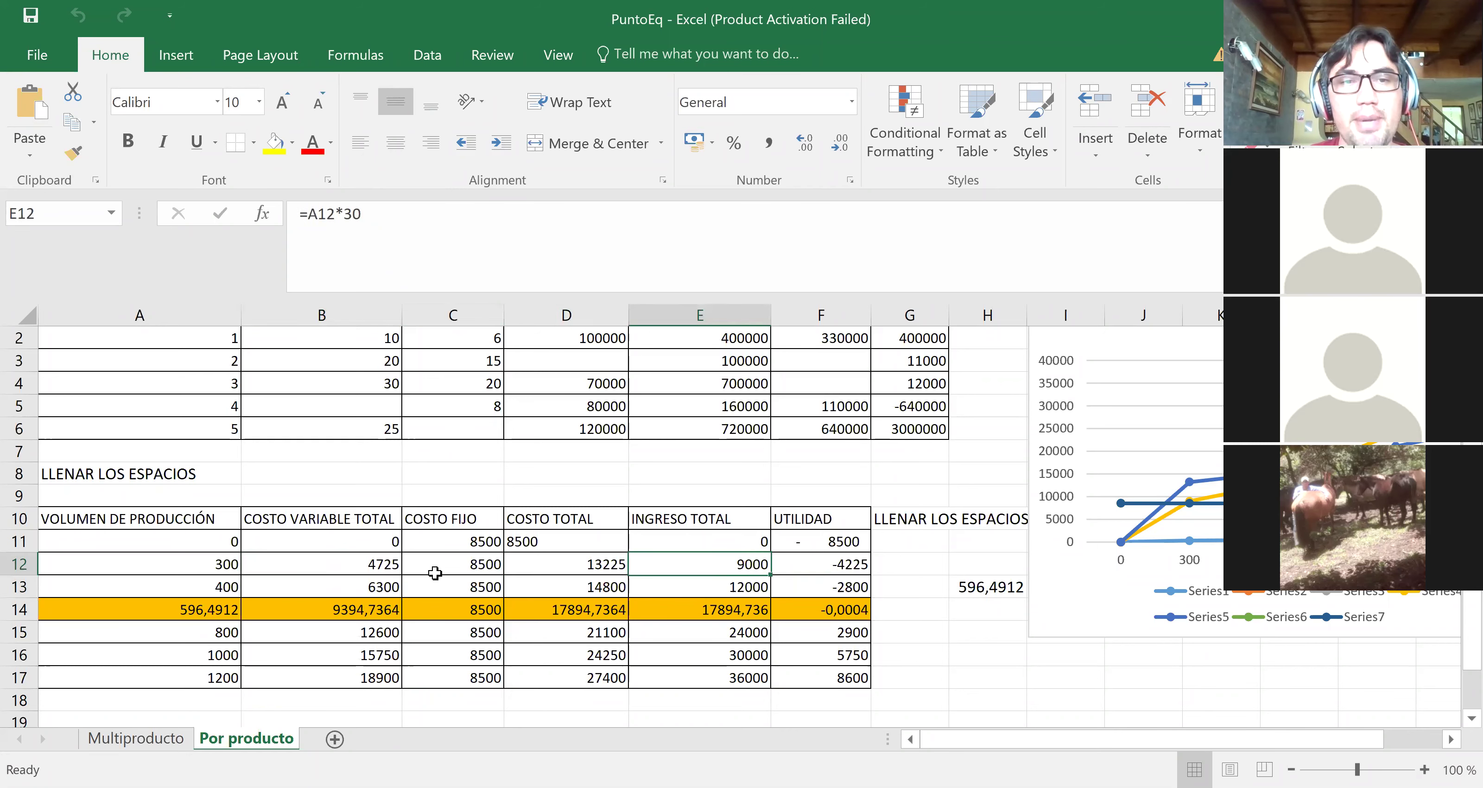
- Check the COSTO FIJO values across the production volume rows
{"action": "left_click", "coordinate": [434, 541]}
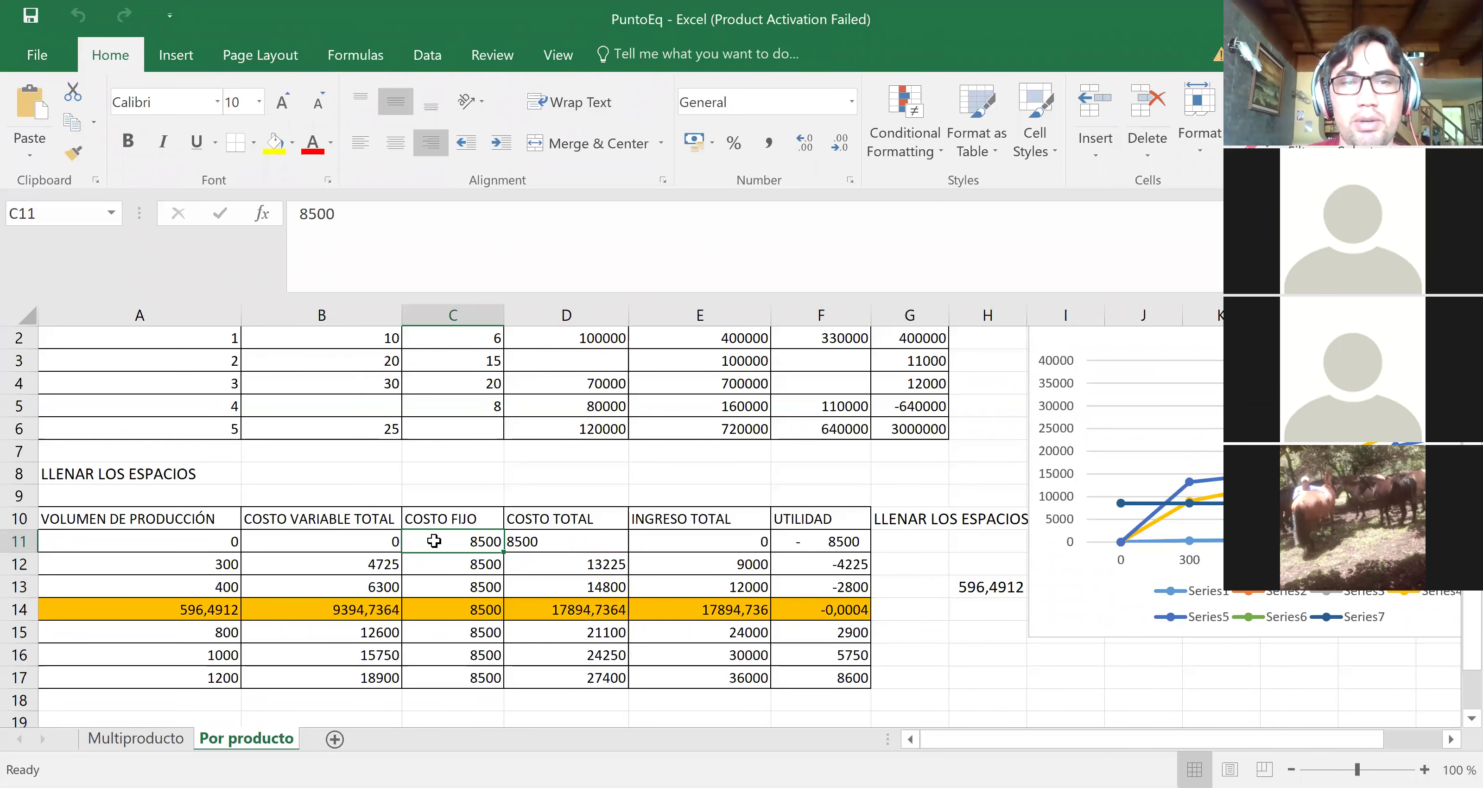
{"action": "key", "text": "Down"}
{"action": "key", "text": "Down"}
{"action": "key", "text": "Down"}
{"action": "key", "text": "Down"}
{"action": "key", "text": "Up"}
{"action": "key", "text": "Up"}
{"action": "key", "text": "Up"}
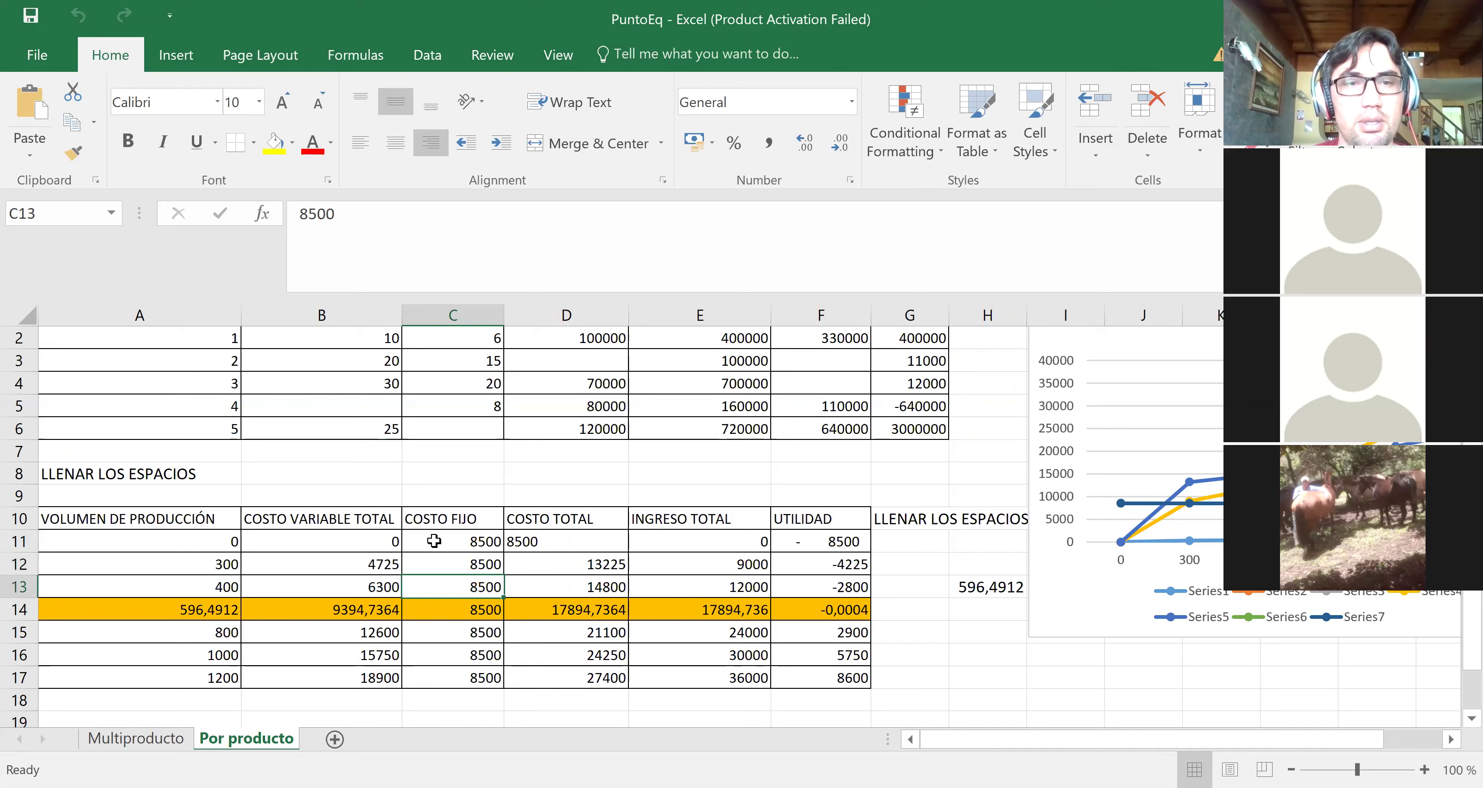
- Trace the 300-unit row from production volume through fixed cost, COSTO TOTAL and INGRESO TOTAL to the UTILIDAD formula
{"action": "left_click", "coordinate": [180, 564]}
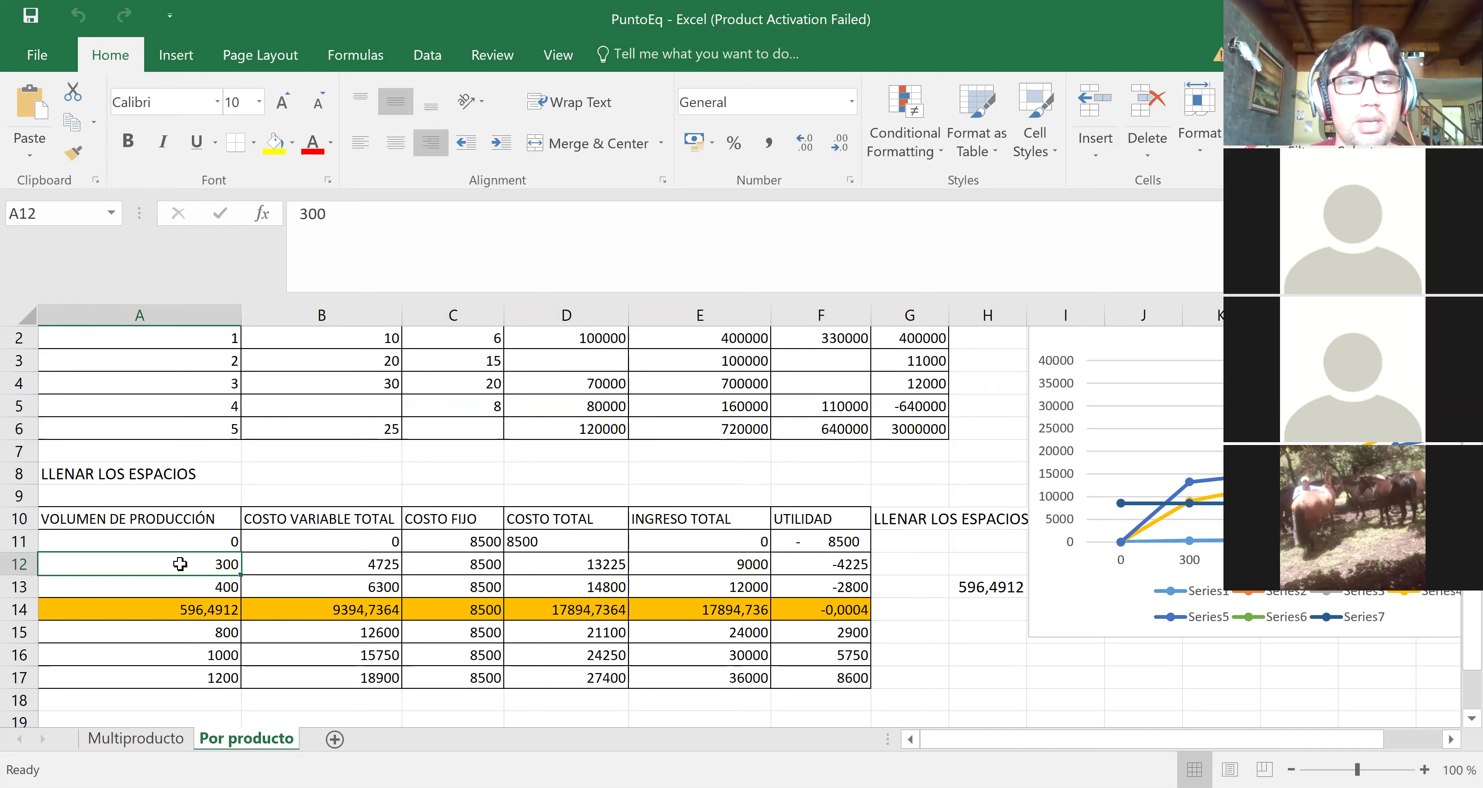
{"action": "key", "text": "Right"}
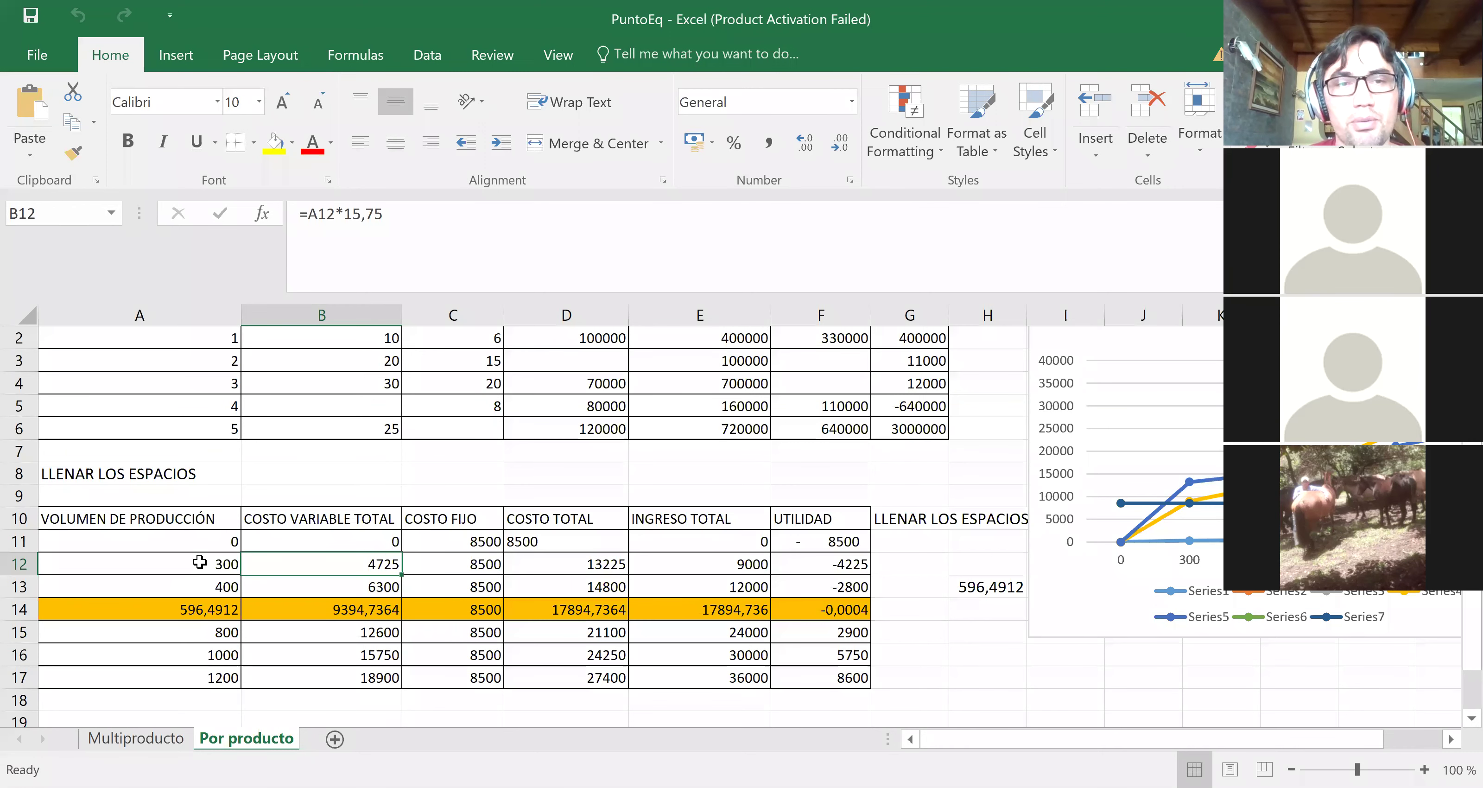
{"action": "key", "text": "Right"}
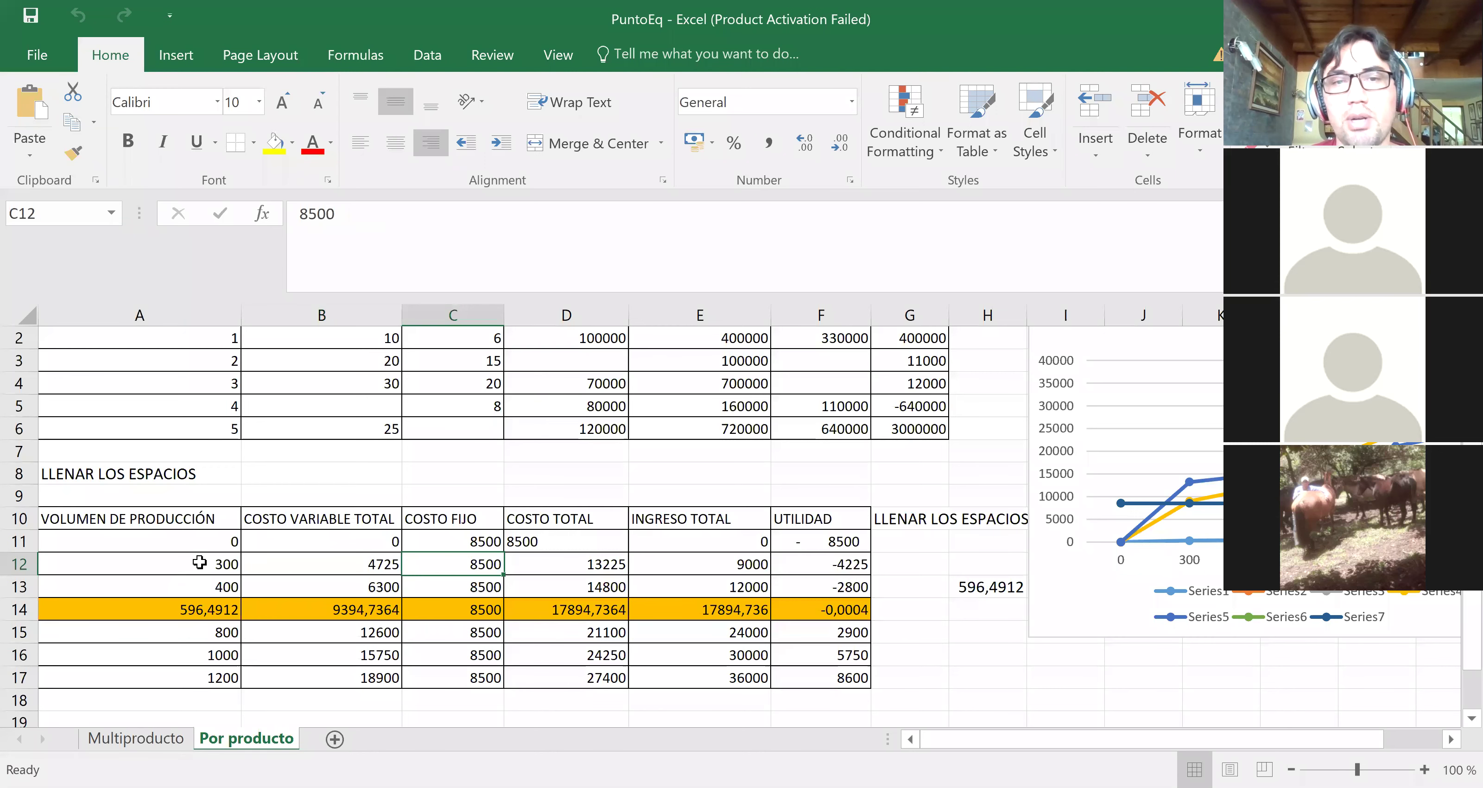
{"action": "key", "text": "Right"}
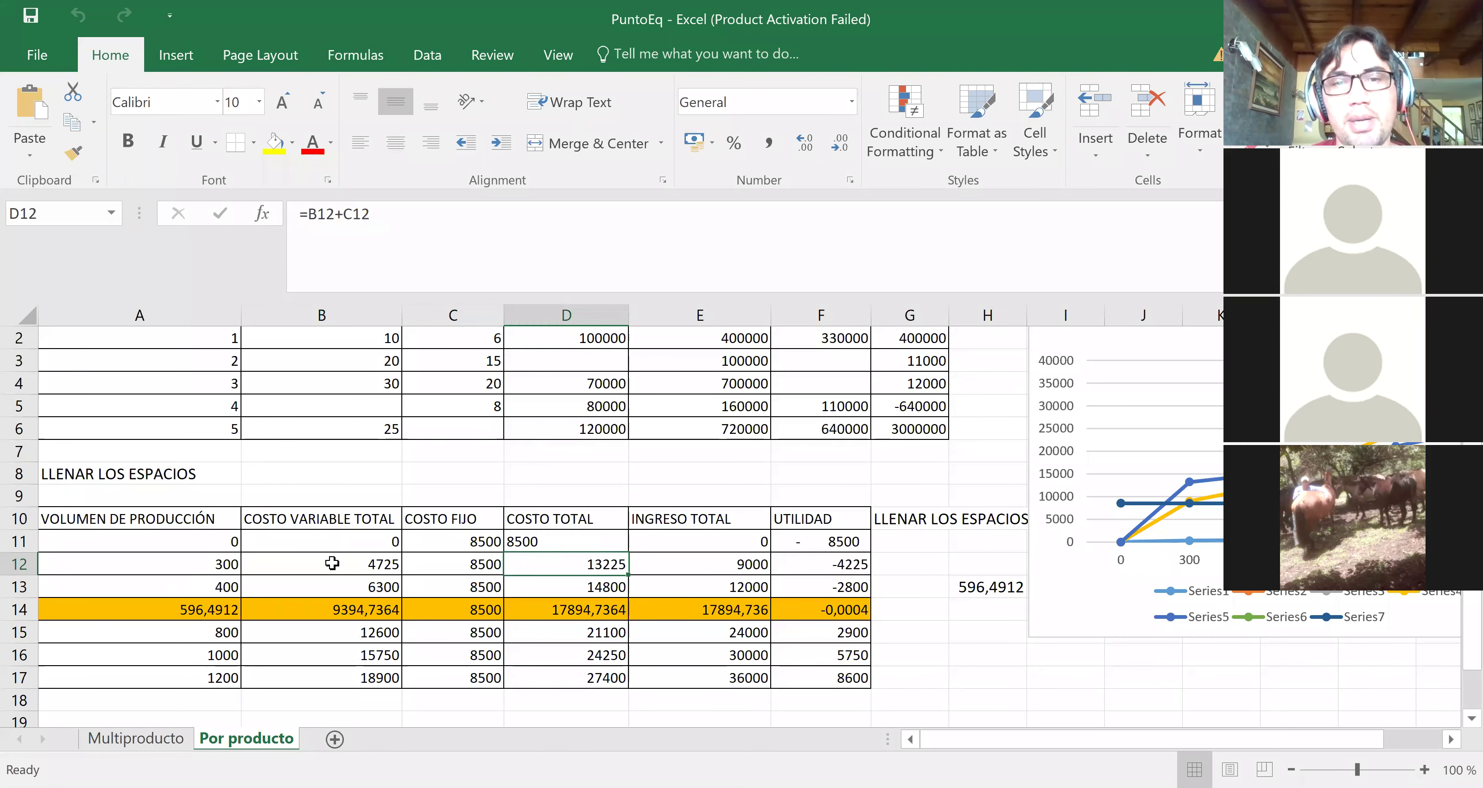
{"action": "key", "text": "Right"}
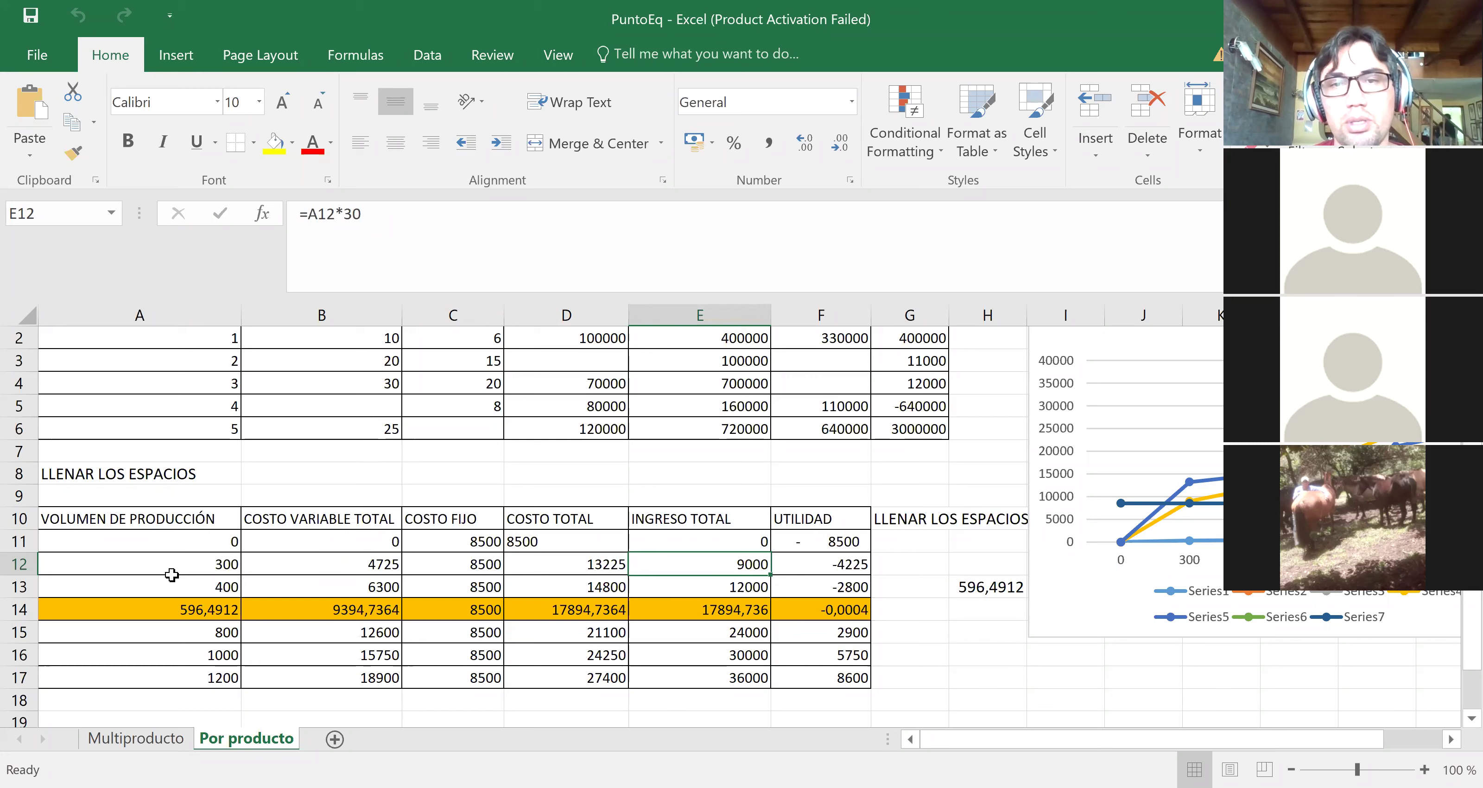
{"action": "key", "text": "Right"}
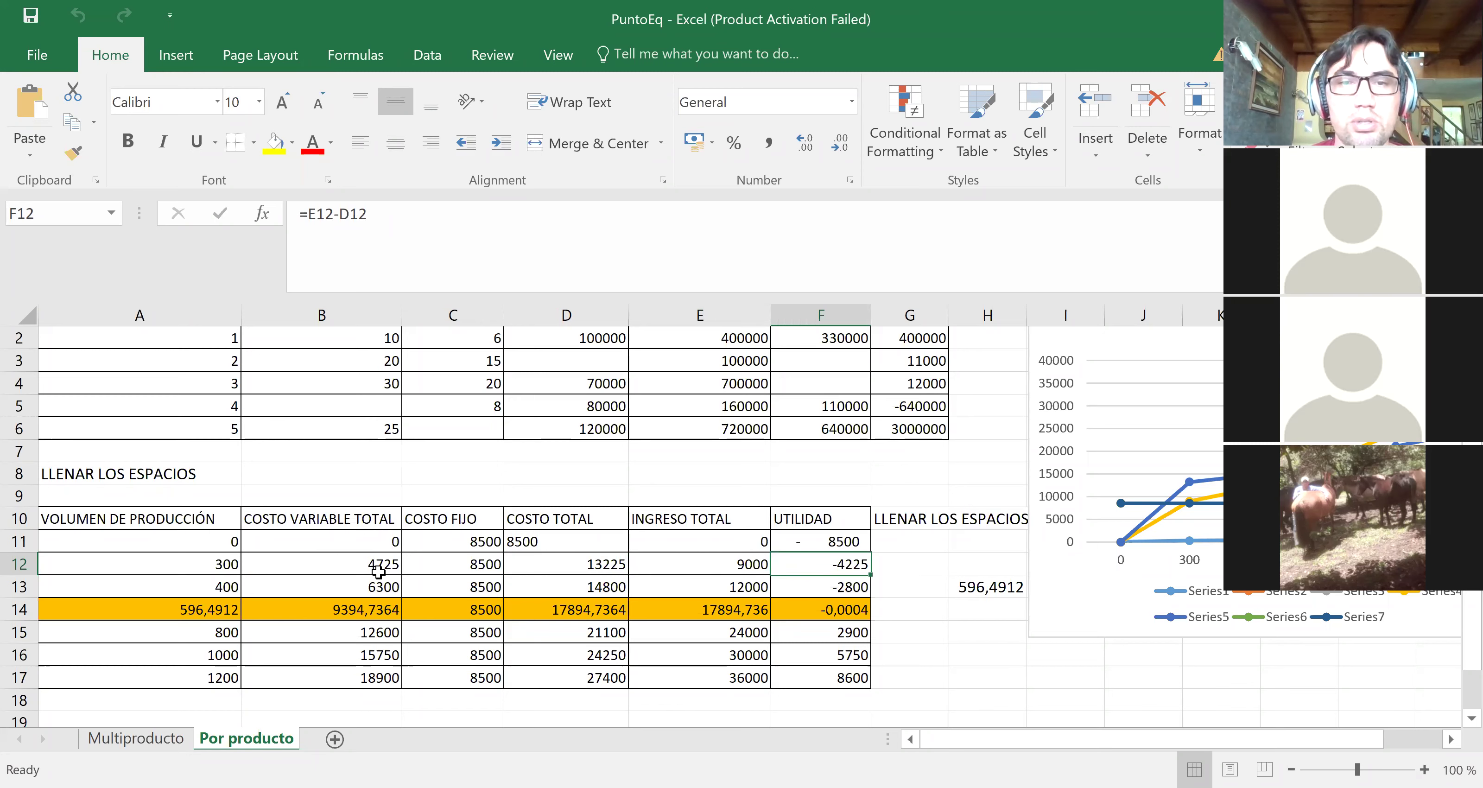
- Inspect the highlighted break-even row from its UTILIDAD formula back to its production volume
{"action": "key", "text": "Down"}
{"action": "key", "text": "Down"}
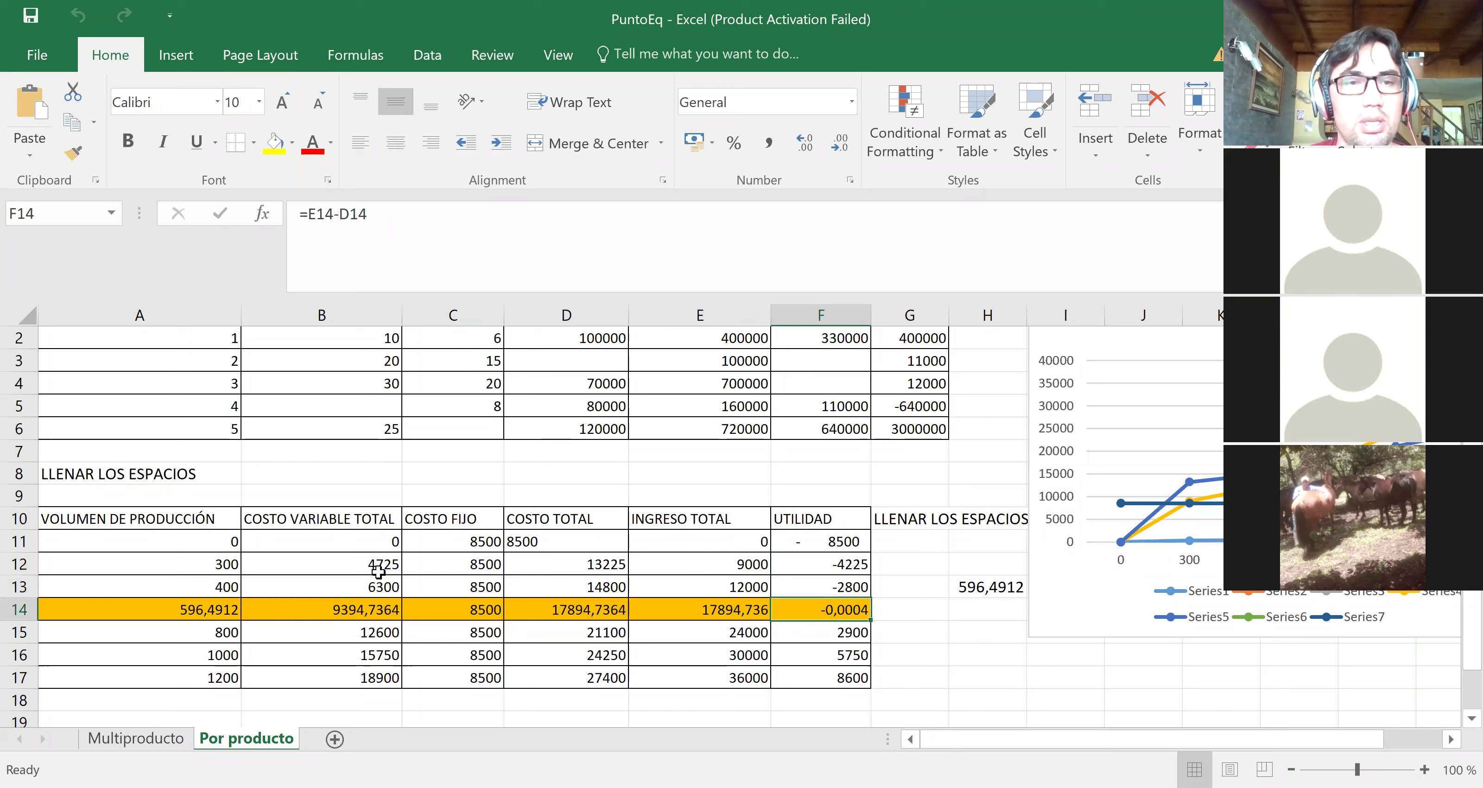
{"action": "key", "text": "Left"}
{"action": "key", "text": "Left"}
{"action": "key", "text": "Left"}
{"action": "key", "text": "Left"}
{"action": "key", "text": "Left"}
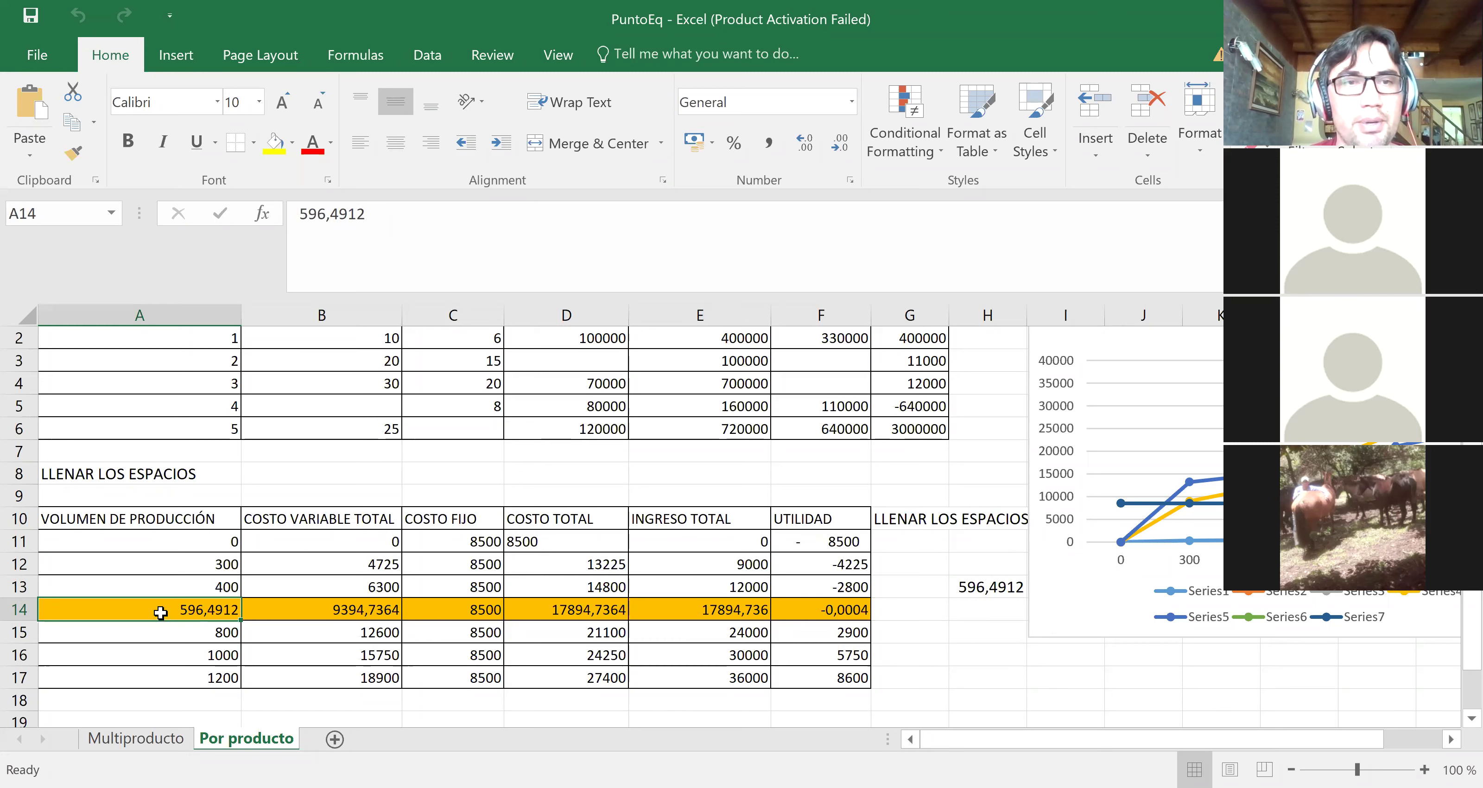
- Look over the production volumes below the break-even row and inspect the break-even formula in H13
{"action": "key", "text": "Down"}
{"action": "key", "text": "Down"}
{"action": "key", "text": "Down"}
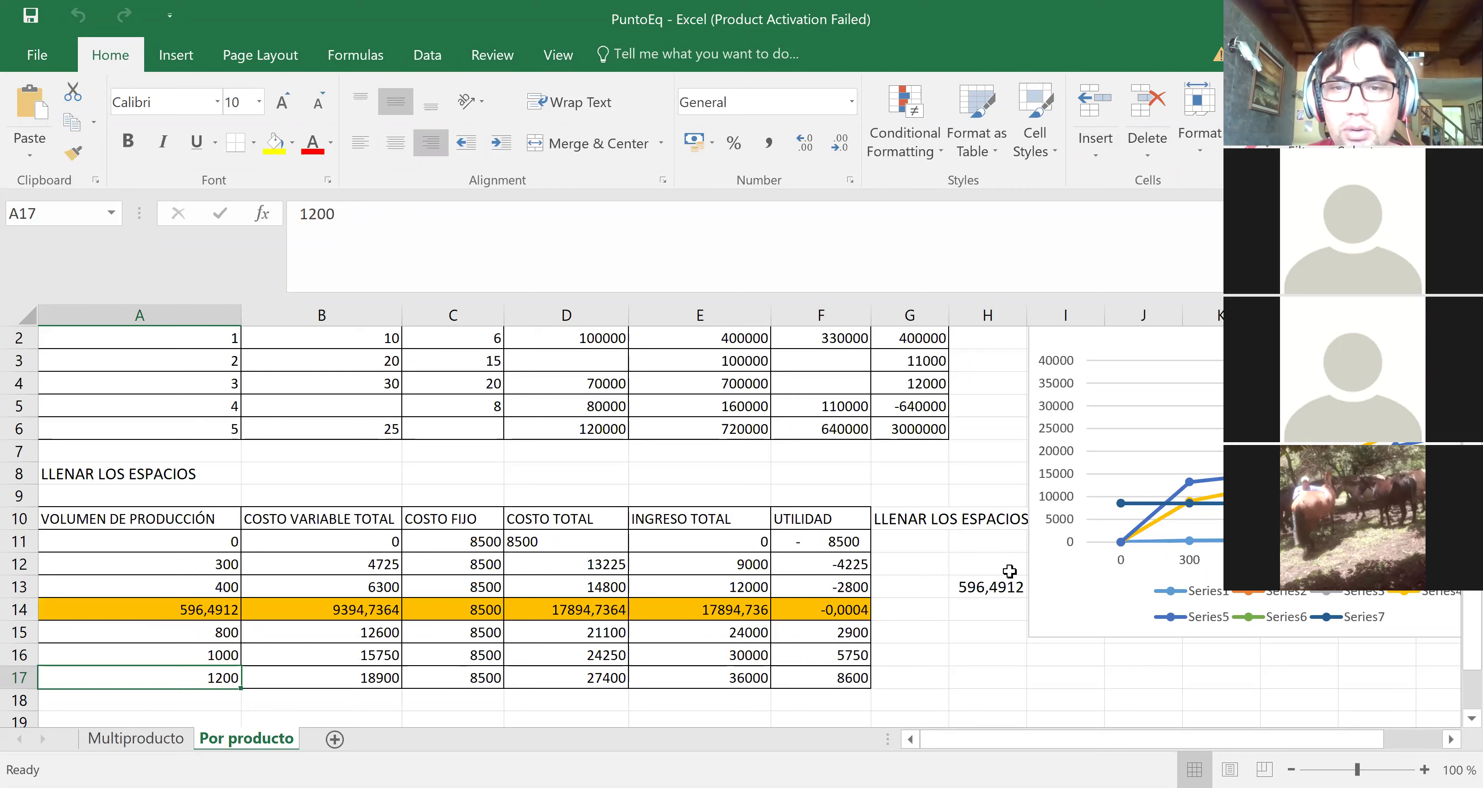
{"action": "left_click", "coordinate": [997, 587]}
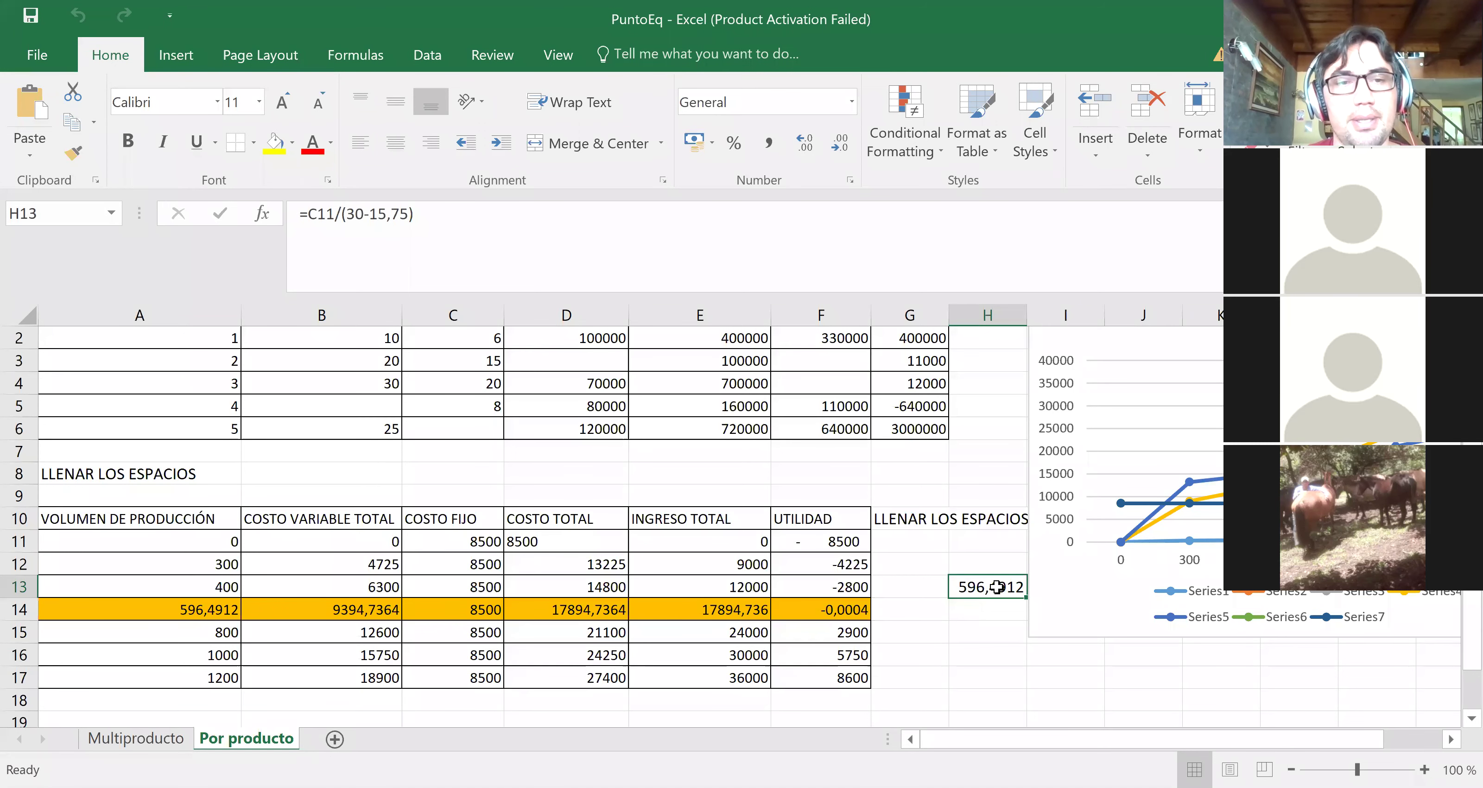
- Review the production volumes from 300 to 1200 units and the COSTO VARIABLE TOTAL formula for 1200 units
{"action": "left_click", "coordinate": [202, 563]}
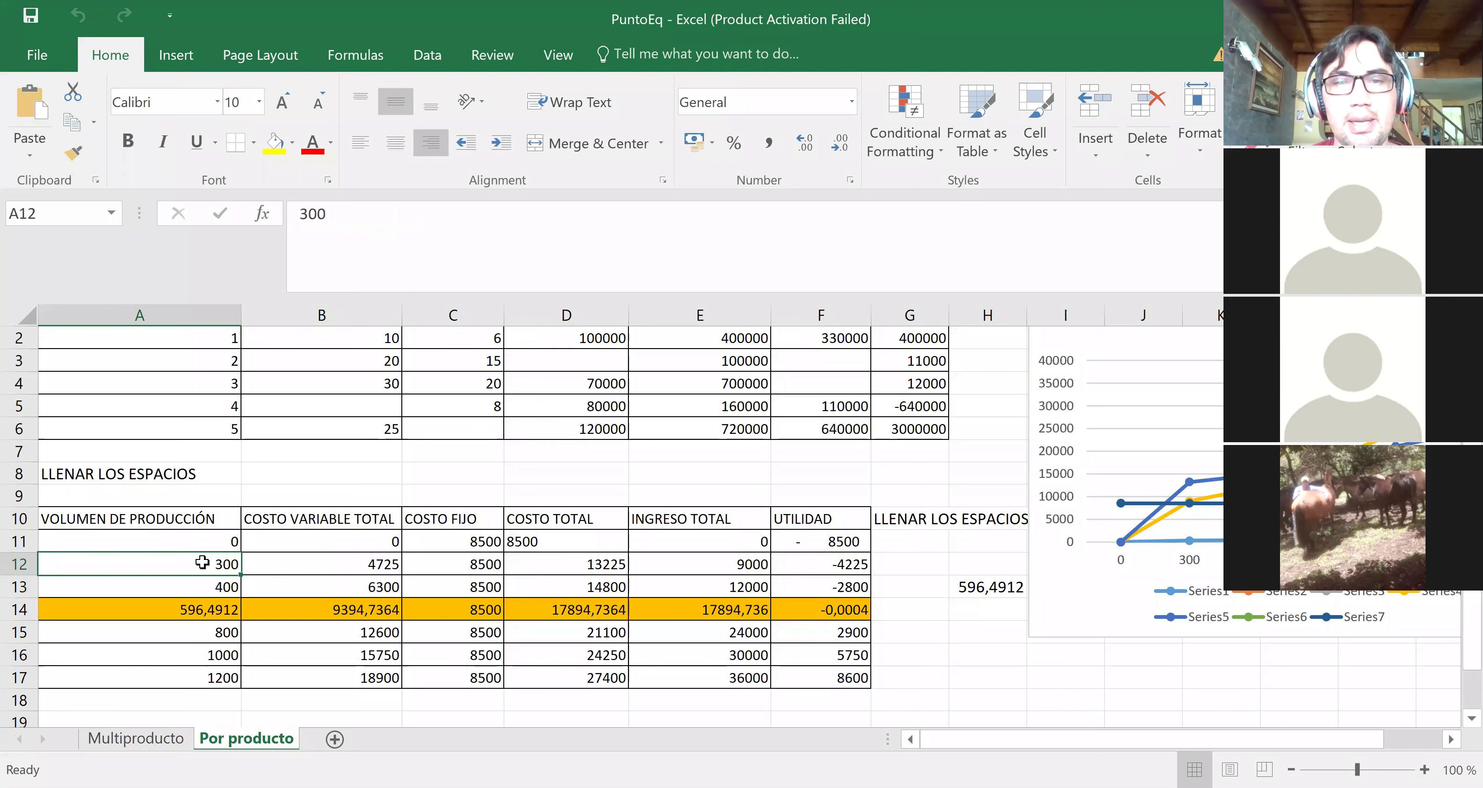
{"action": "key", "text": "Down"}
{"action": "key", "text": "Up"}
{"action": "key", "text": "Down"}
{"action": "key", "text": "Down"}
{"action": "key", "text": "Up"}
{"action": "key", "text": "Down"}
{"action": "key", "text": "Down"}
{"action": "key", "text": "Down"}
{"action": "key", "text": "Right"}
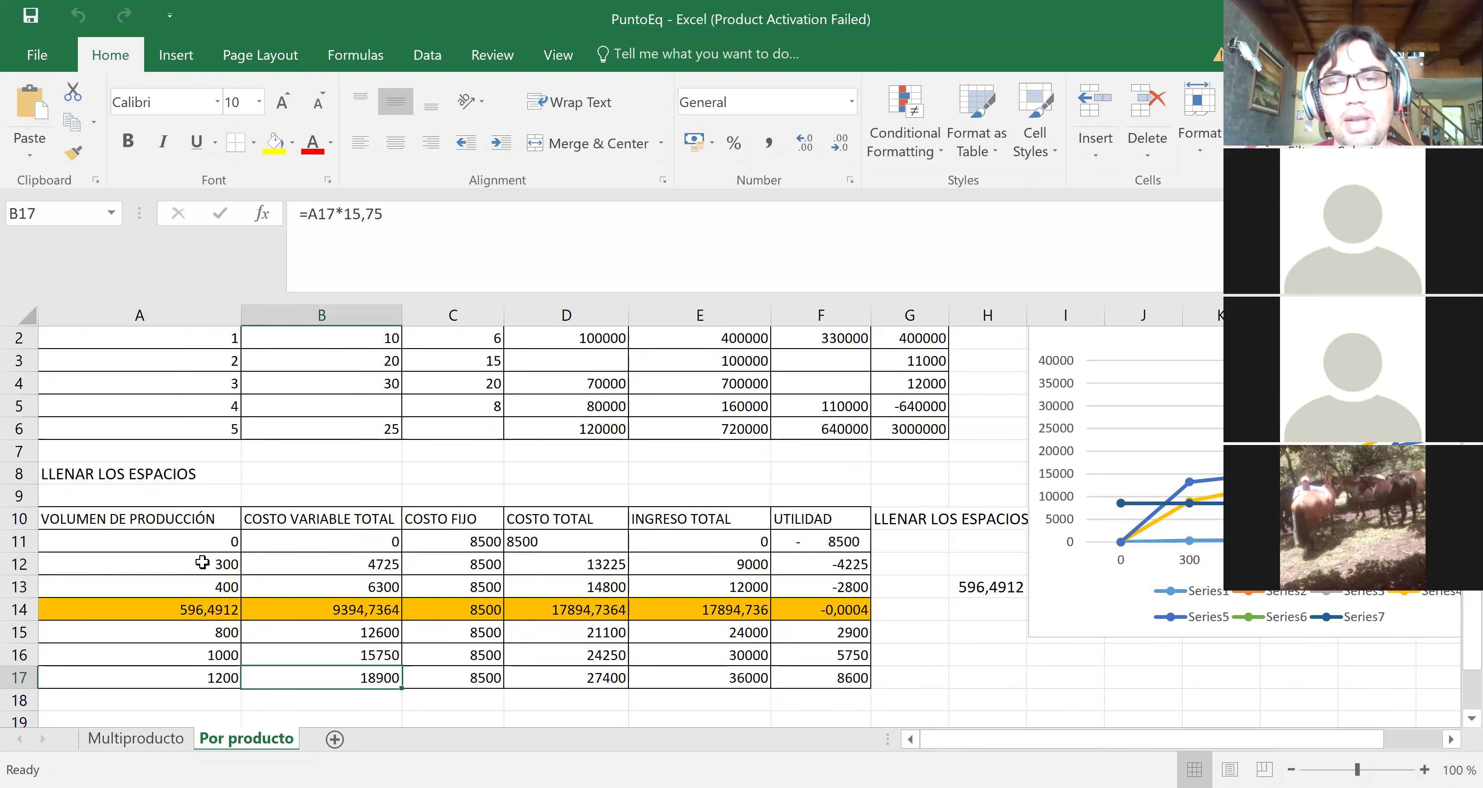
- Examine the cost and income series points on the Punto Equilibrio chart, and return to the VOLUMEN DE PRODUCCIÓN heading
{"action": "key", "text": "Right"}
{"action": "key", "text": "Right"}
{"action": "key", "text": "Right"}
{"action": "key", "text": "Right"}
{"action": "key", "text": "Right"}
{"action": "key", "text": "Right"}
{"action": "key", "text": "Right"}
{"action": "key", "text": "Right"}
{"action": "key", "text": "Right"}
{"action": "key", "text": "Right"}
{"action": "key", "text": "Right"}
{"action": "key", "text": "Right"}
{"action": "key", "text": "Right"}
{"action": "key", "text": "Right"}
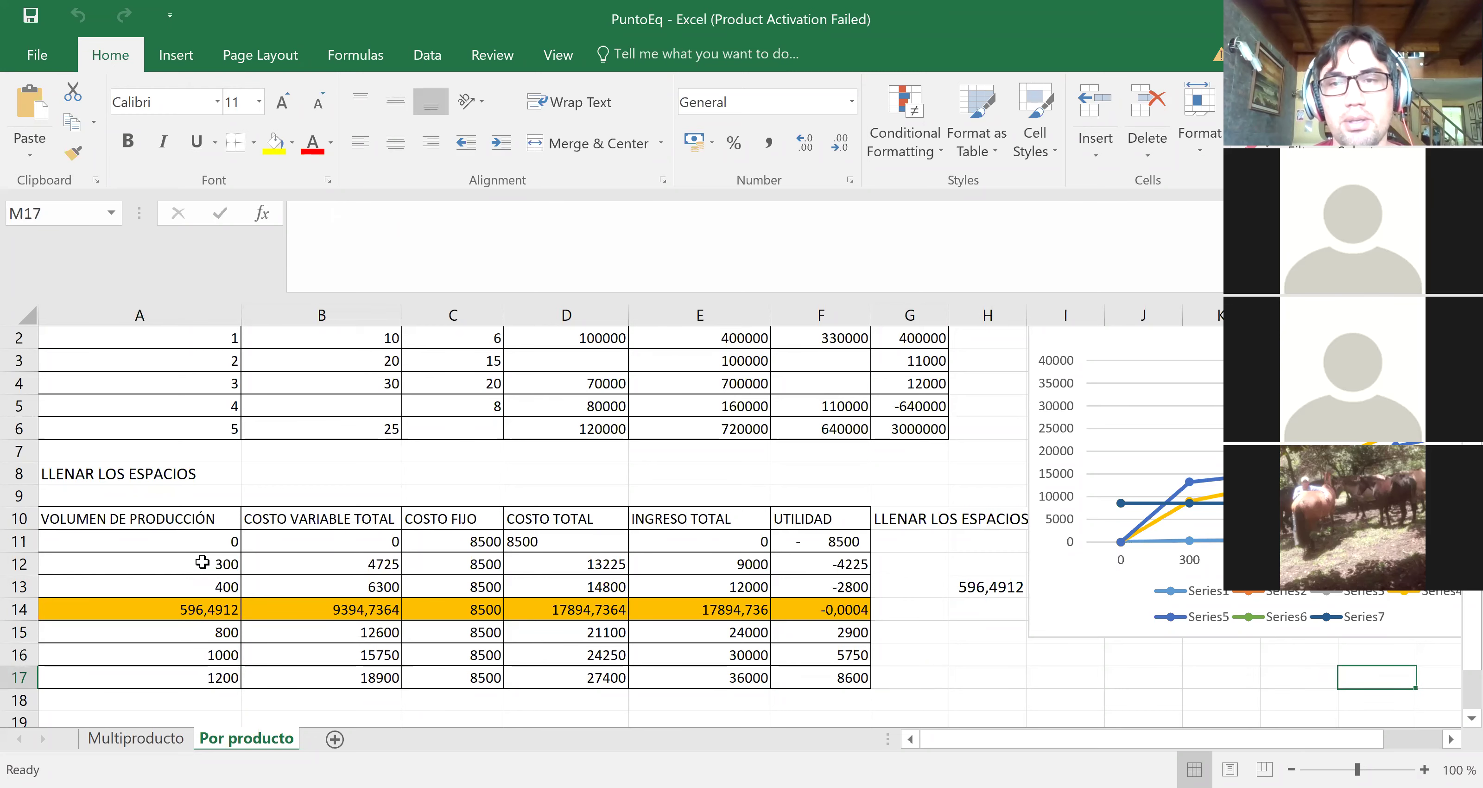
{"action": "key", "text": "Right"}
{"action": "key", "text": "Right"}
{"action": "key", "text": "Right"}
{"action": "key", "text": "Right"}
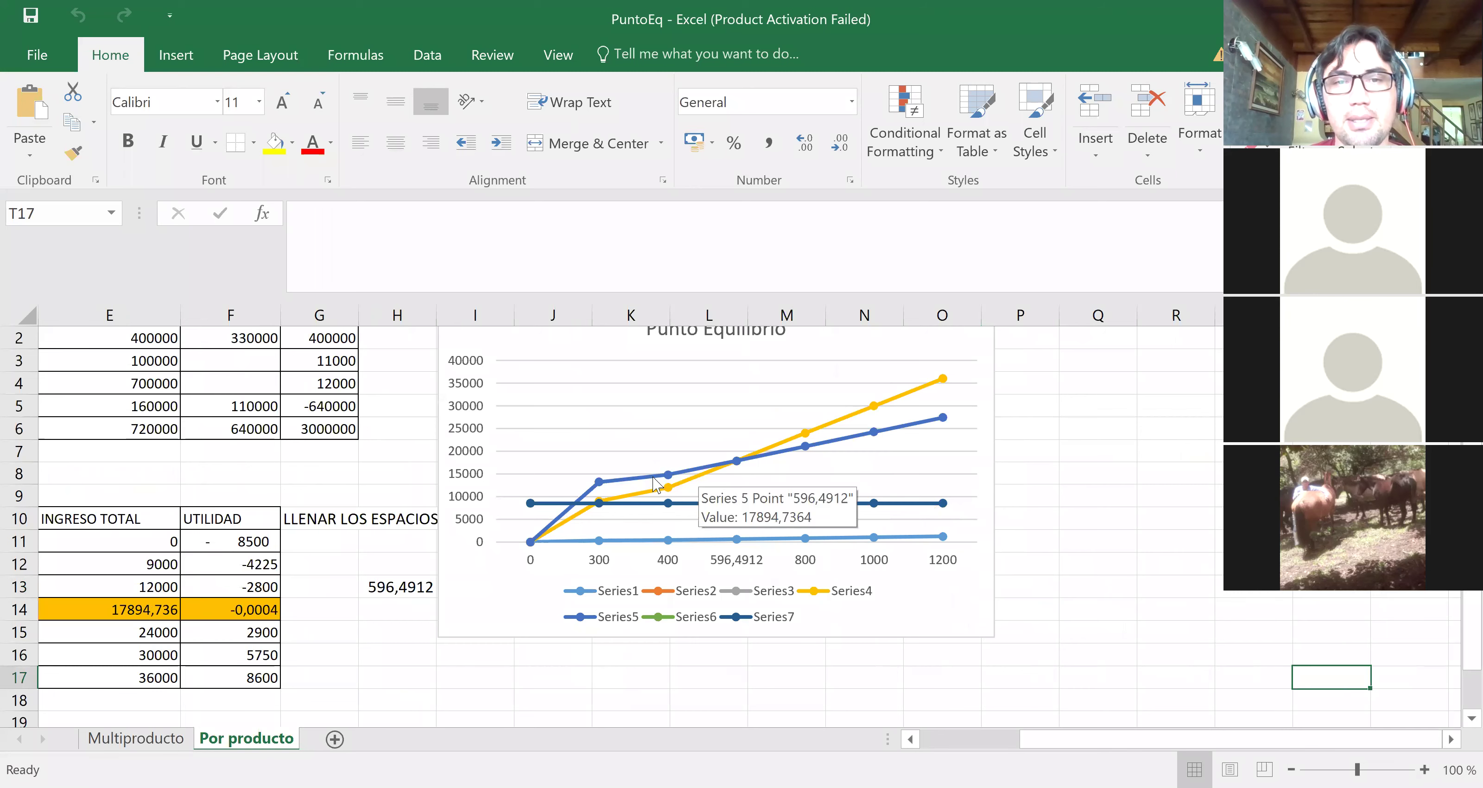
{"action": "mouse_move", "coordinate": [614, 488]}
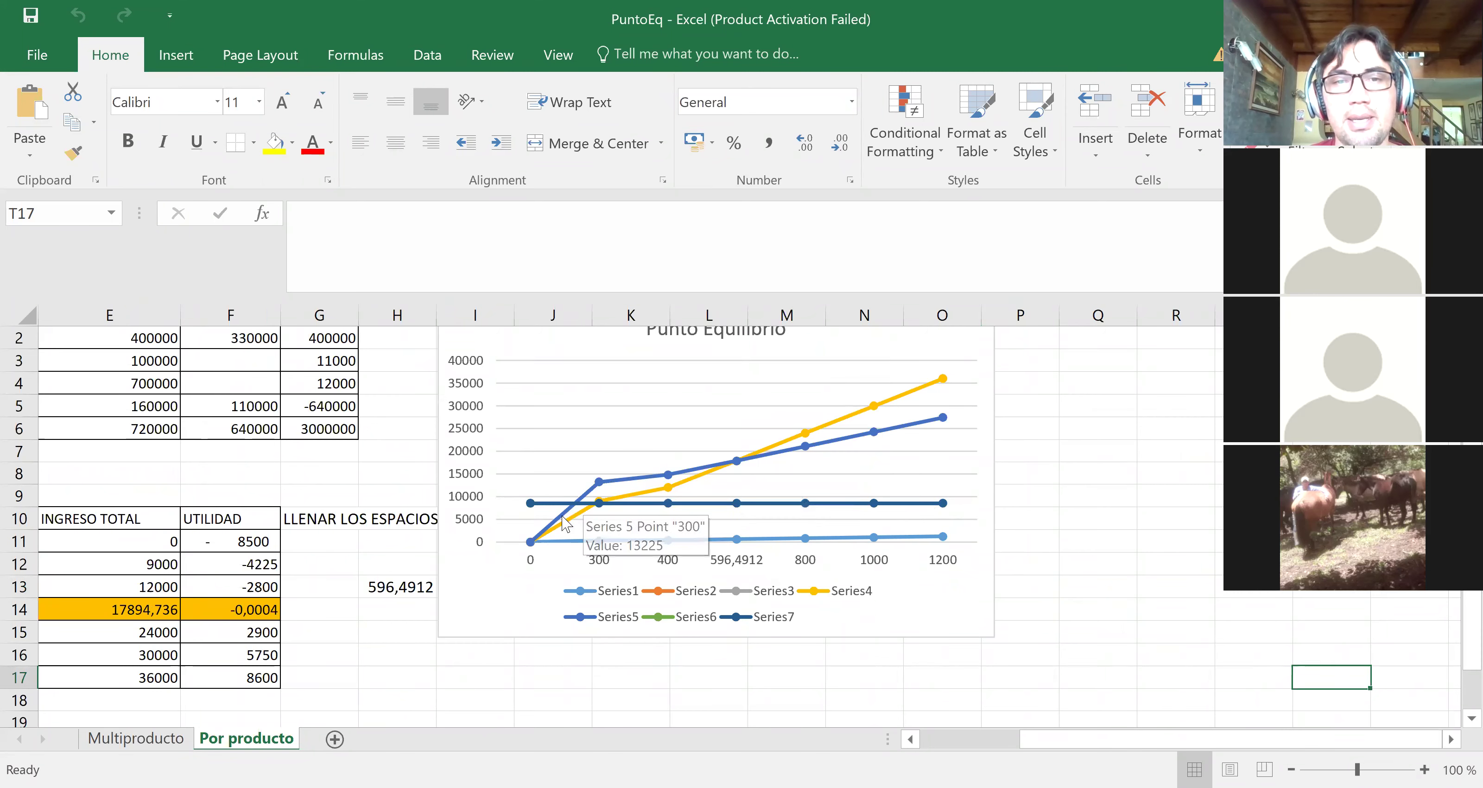
{"action": "mouse_move", "coordinate": [561, 519]}
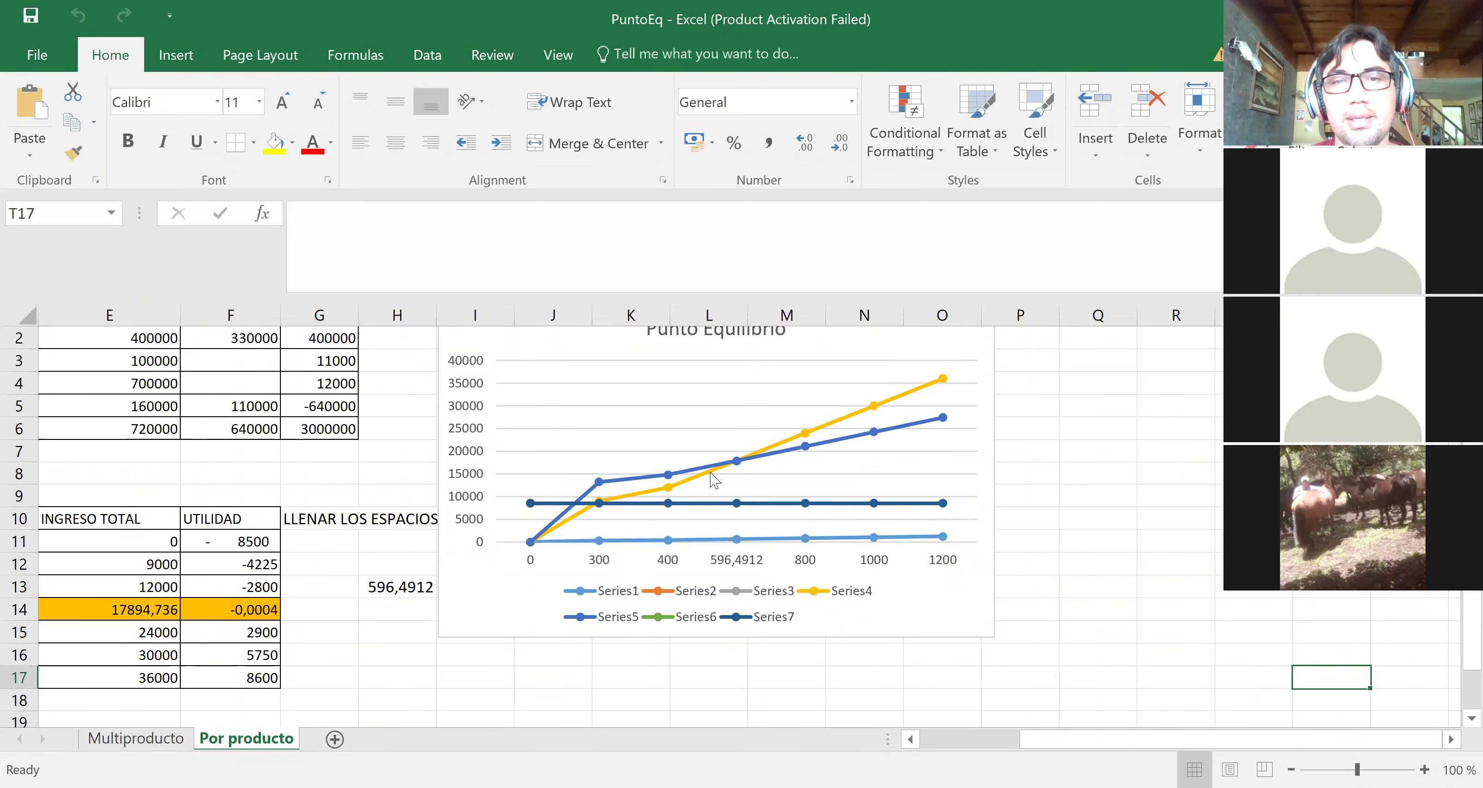
{"action": "mouse_move", "coordinate": [806, 447]}
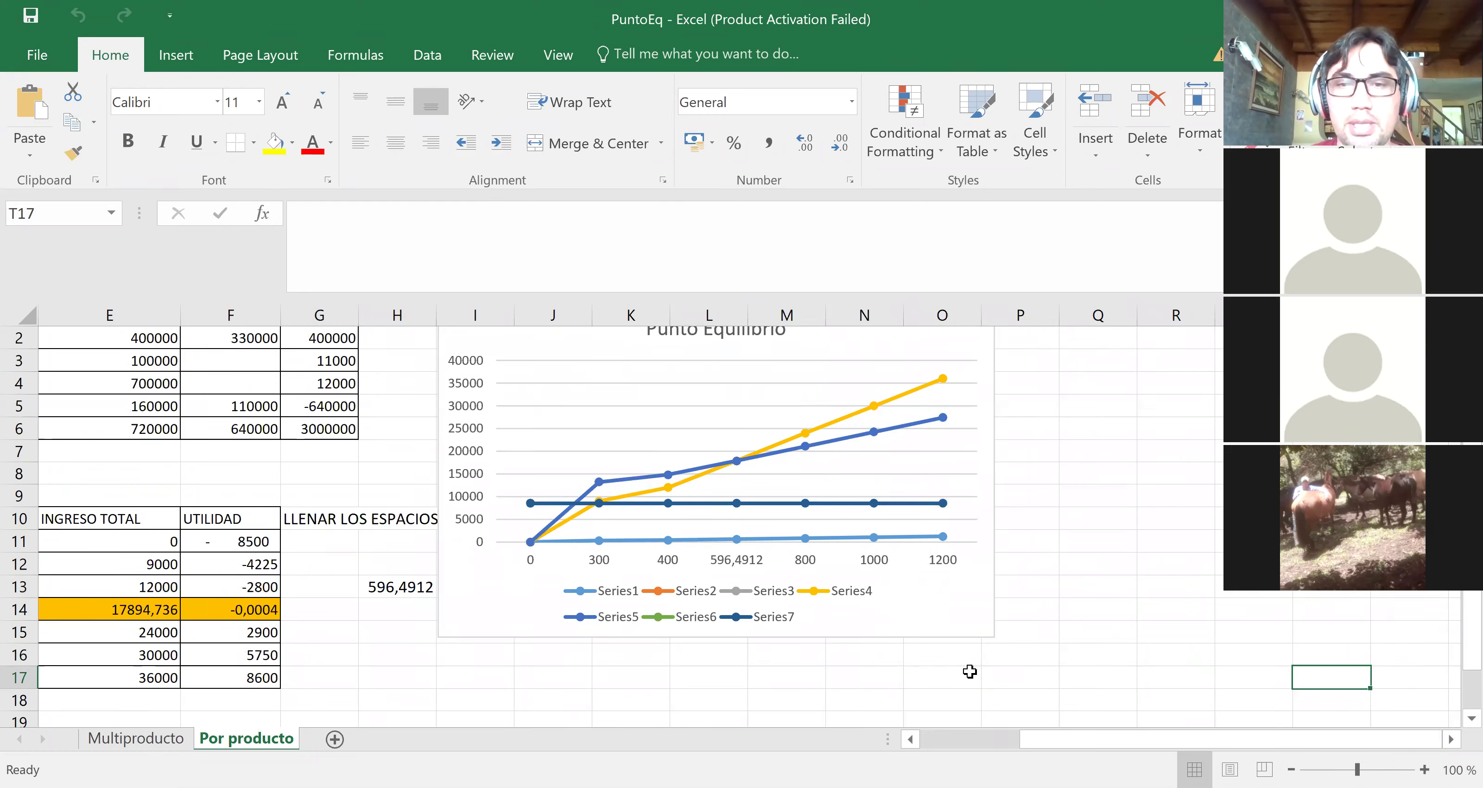
{"action": "scroll", "coordinate": [969, 670], "scroll_direction": "left", "scroll_amount": 4}
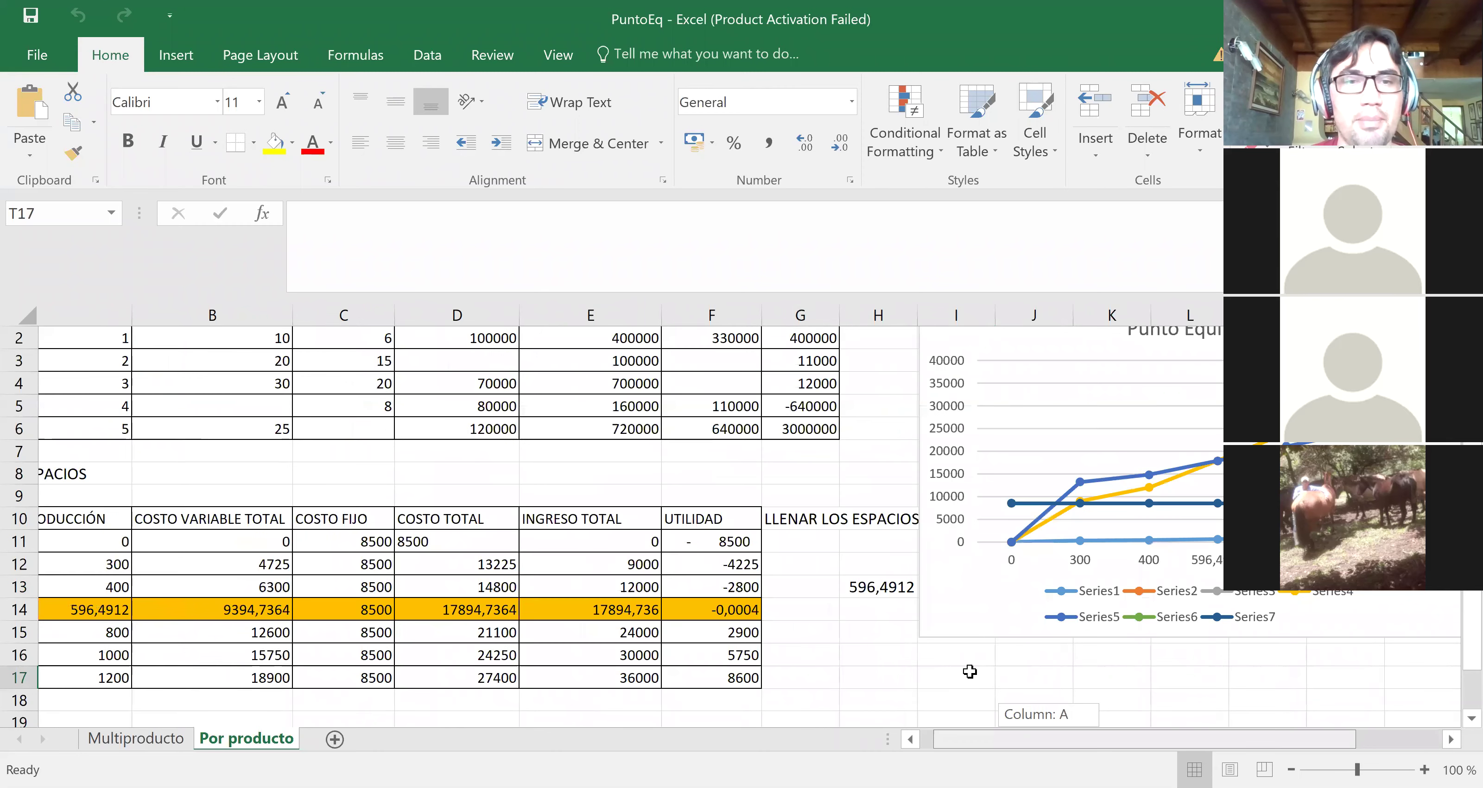
{"action": "scroll", "coordinate": [969, 671], "scroll_direction": "left", "scroll_amount": 2}
{"action": "left_click", "coordinate": [113, 527]}
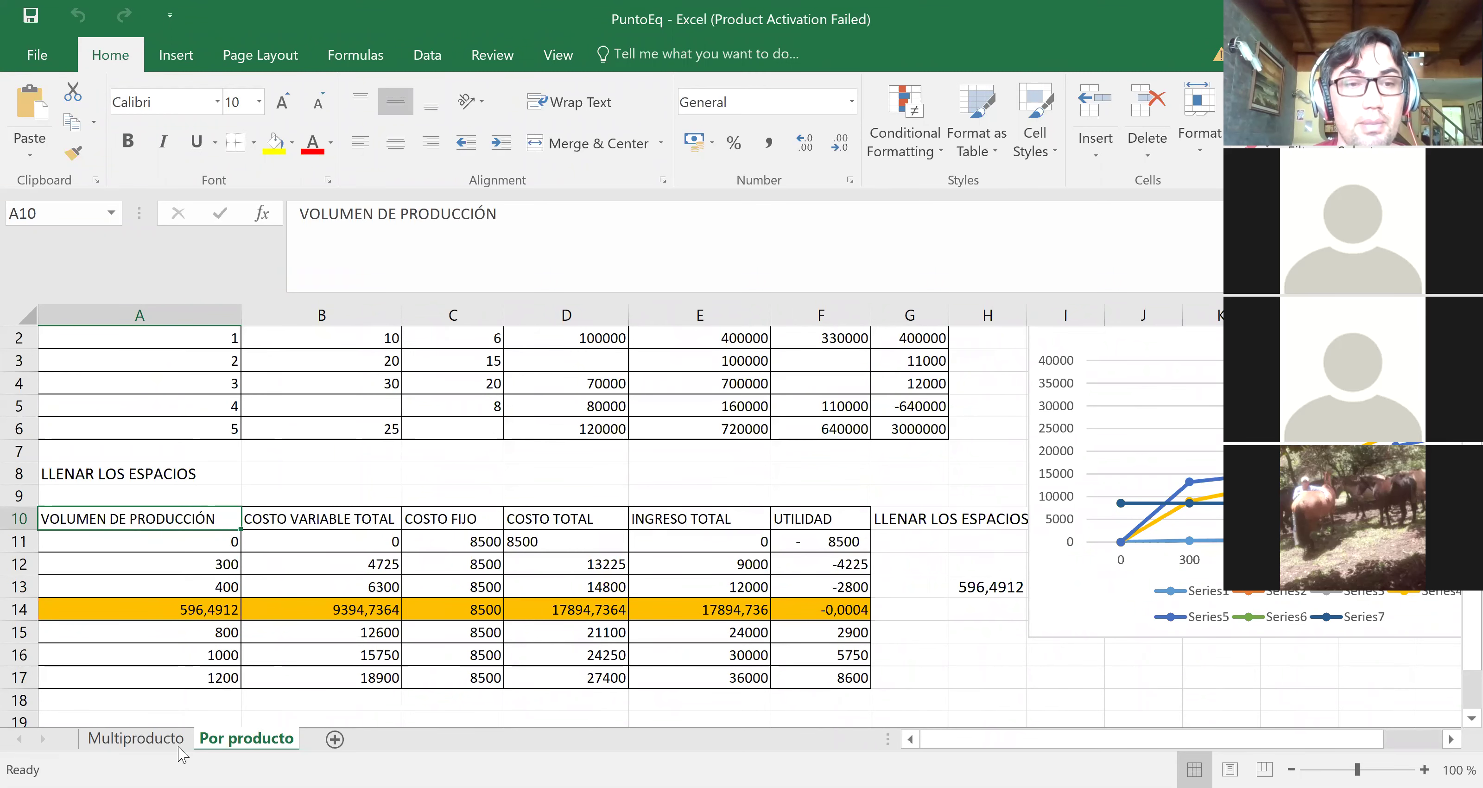
- Switch to the Multiproducto sheet and look over the list of products A to E in the first table
{"action": "left_click", "coordinate": [157, 742]}
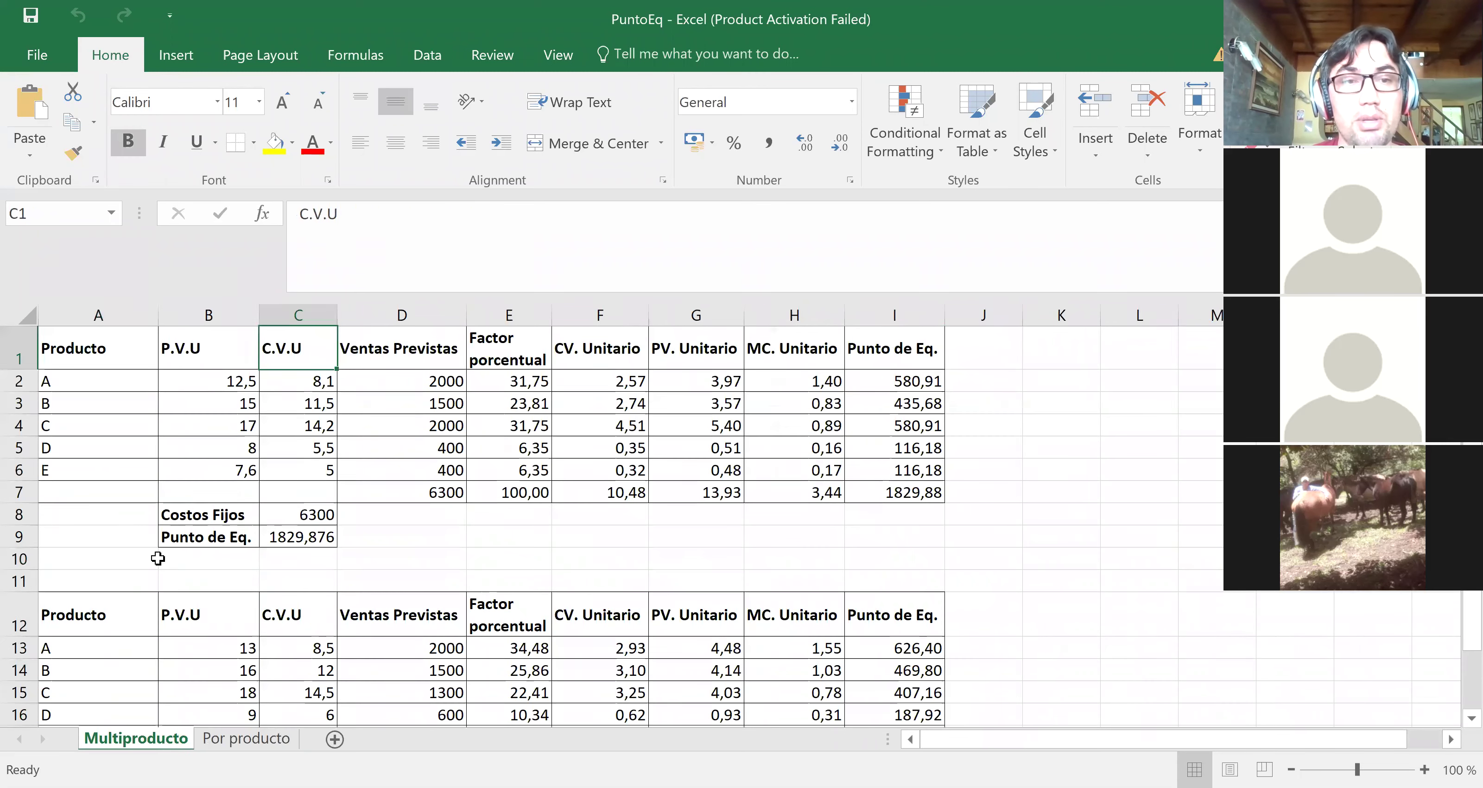
{"action": "left_click", "coordinate": [100, 458]}
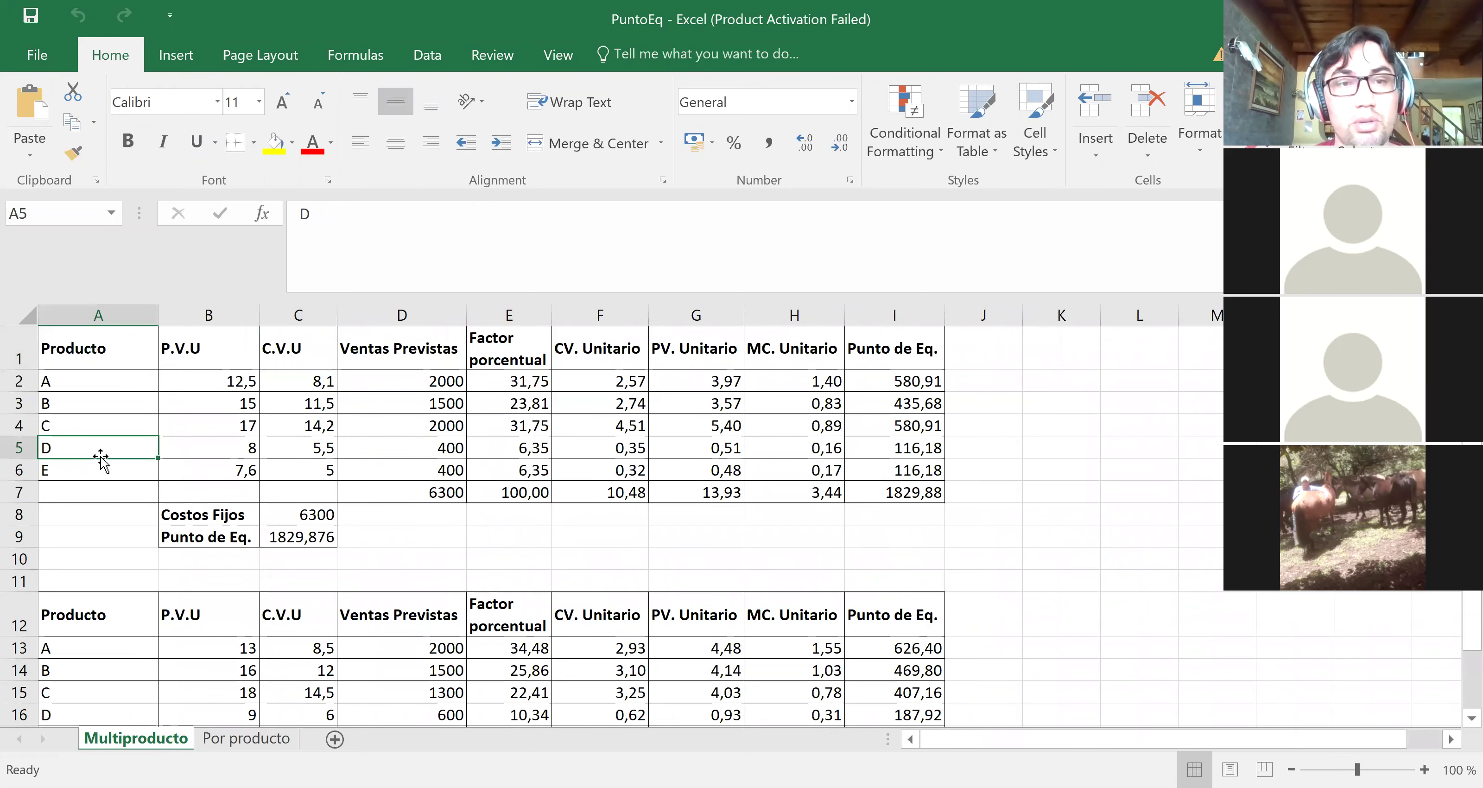
{"action": "key", "text": "Up"}
{"action": "key", "text": "Up"}
{"action": "key", "text": "Up"}
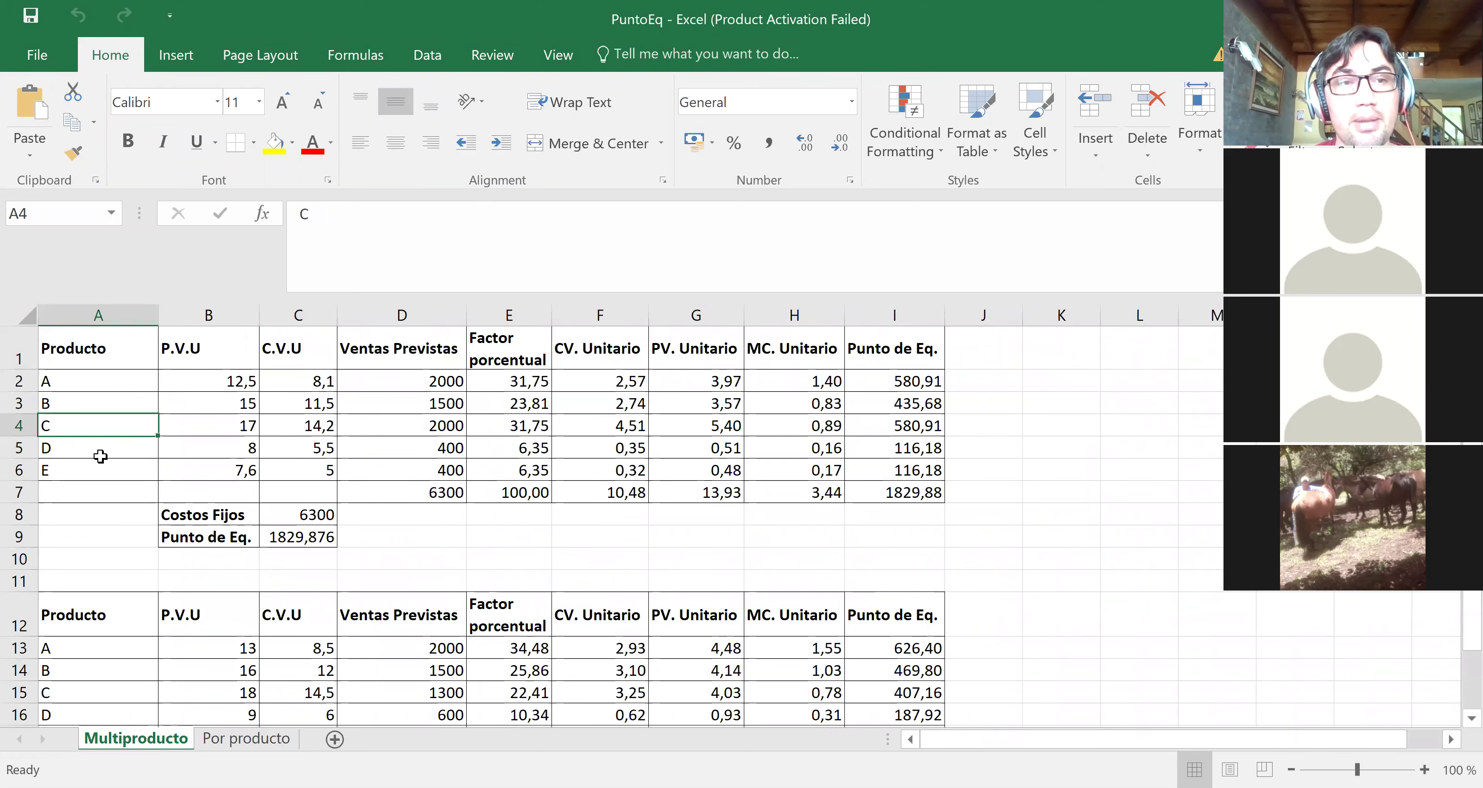
{"action": "key", "text": "Down"}
{"action": "key", "text": "Down"}
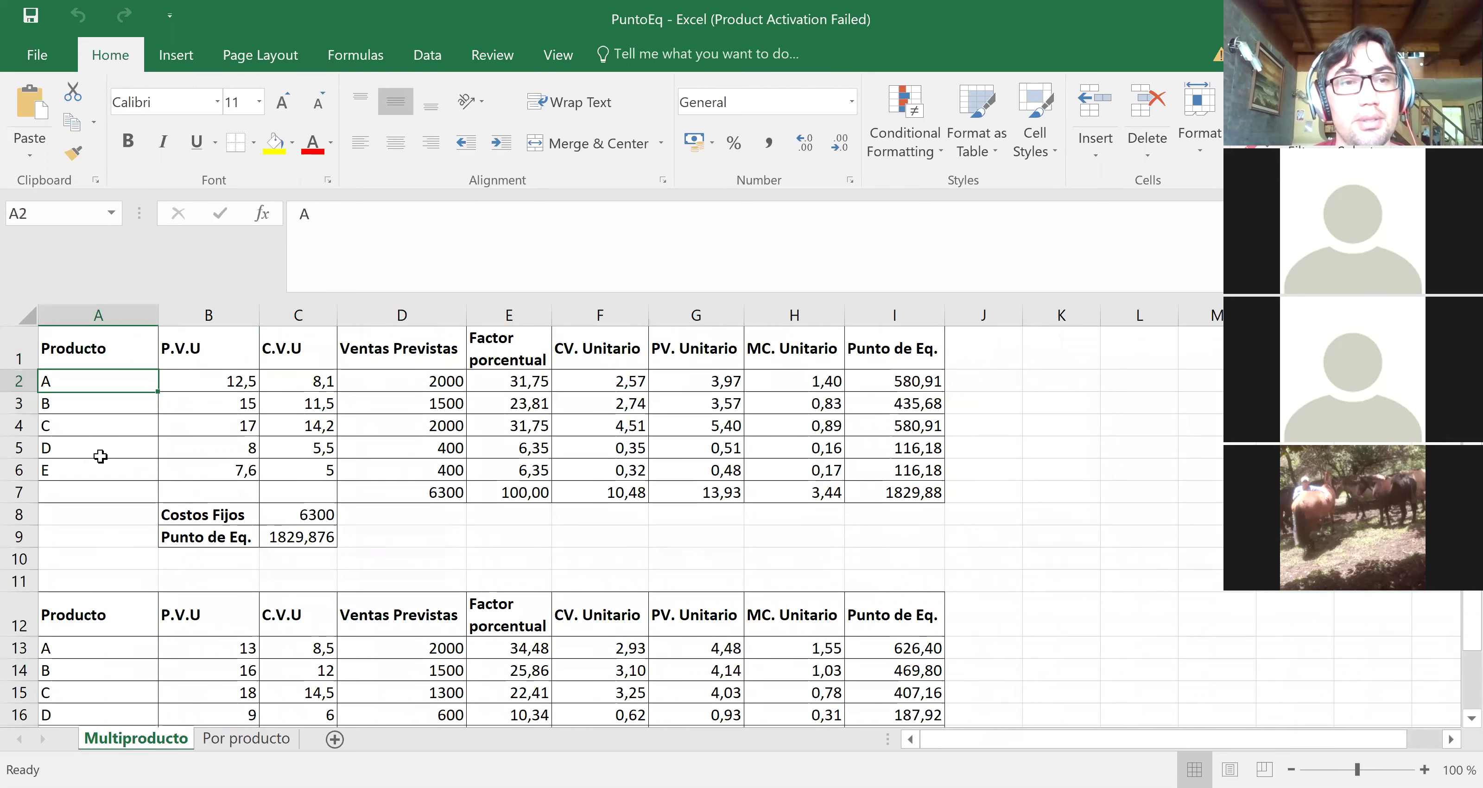
{"action": "key", "text": "Down"}
{"action": "key", "text": "Down"}
{"action": "key", "text": "Up"}
{"action": "key", "text": "Up"}
{"action": "key", "text": "Up"}
{"action": "key", "text": "Up"}
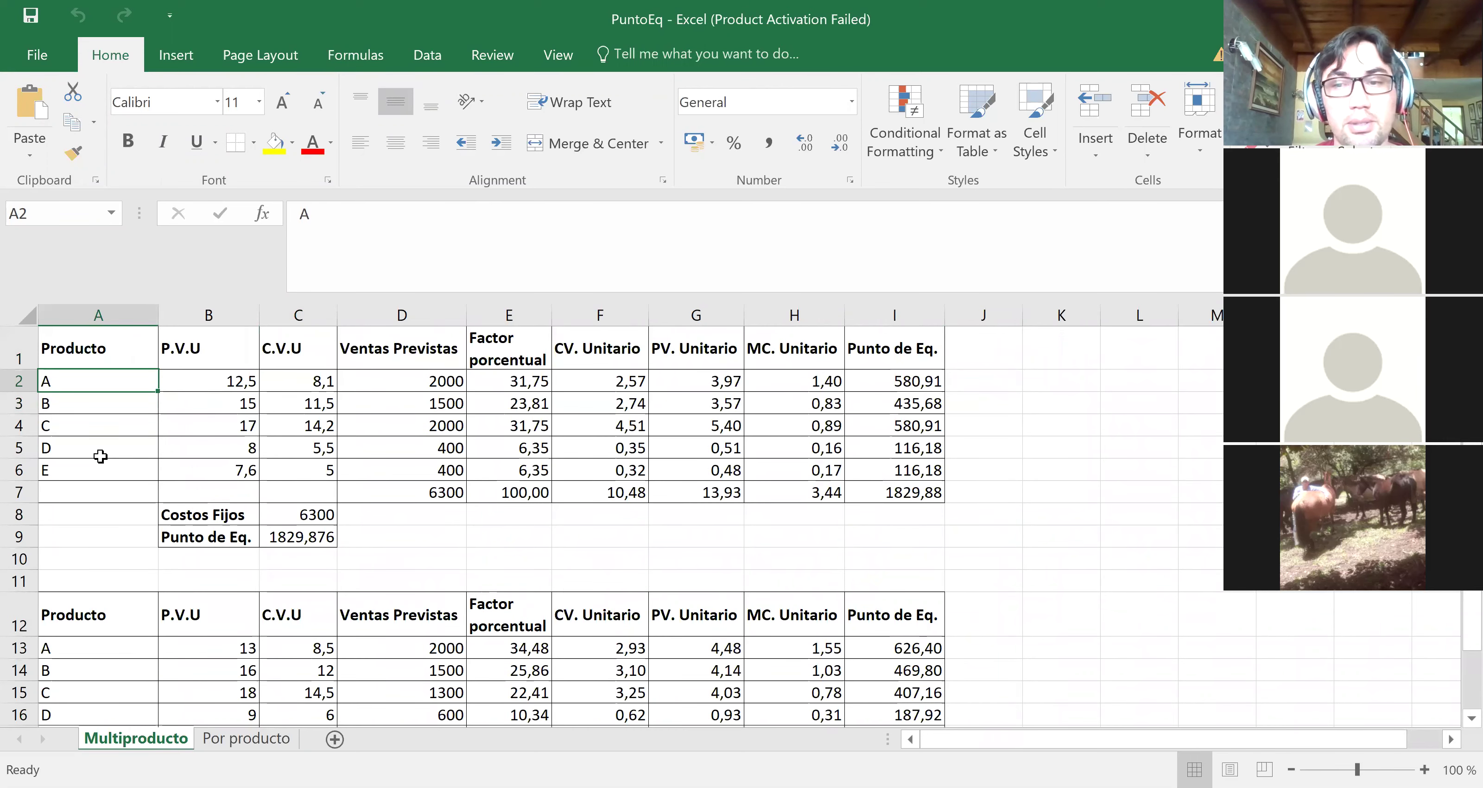
- Review product A's P.V.U and C.V.U, and follow the Ventas Previstas column down to its total formula
{"action": "key", "text": "Right"}
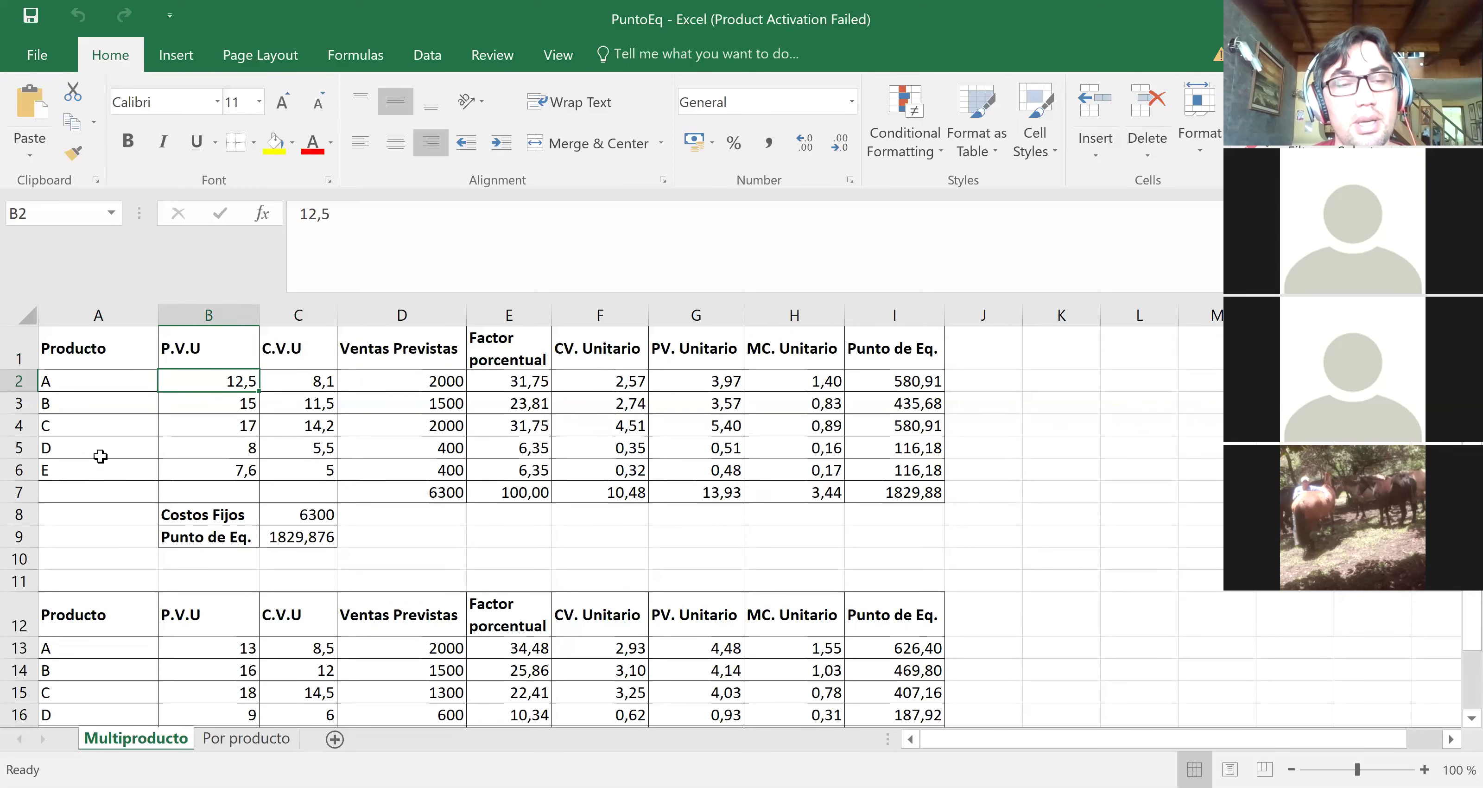
{"action": "key", "text": "Right"}
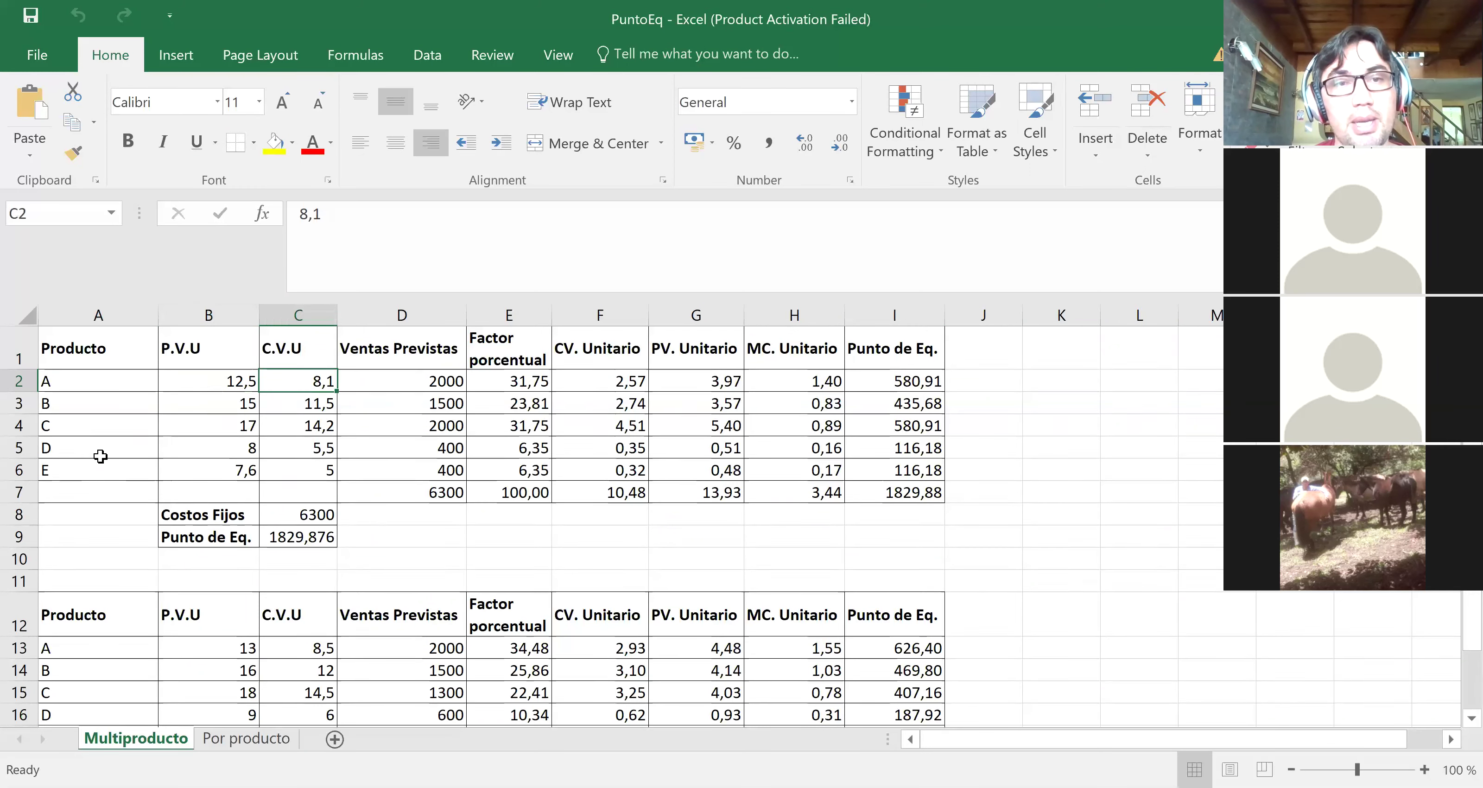
{"action": "key", "text": "Right"}
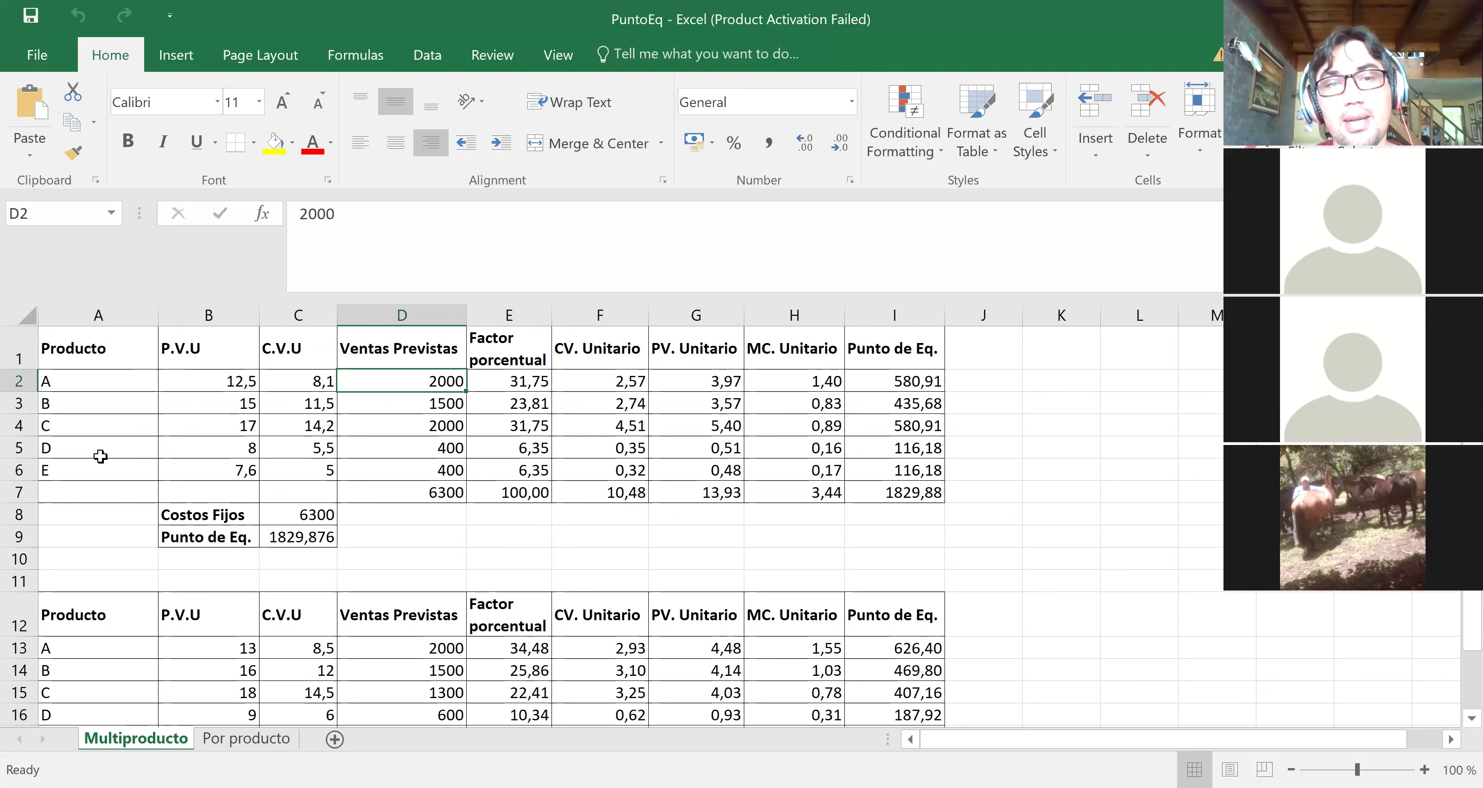
{"action": "key", "text": "Down"}
{"action": "key", "text": "Down"}
{"action": "key", "text": "Down"}
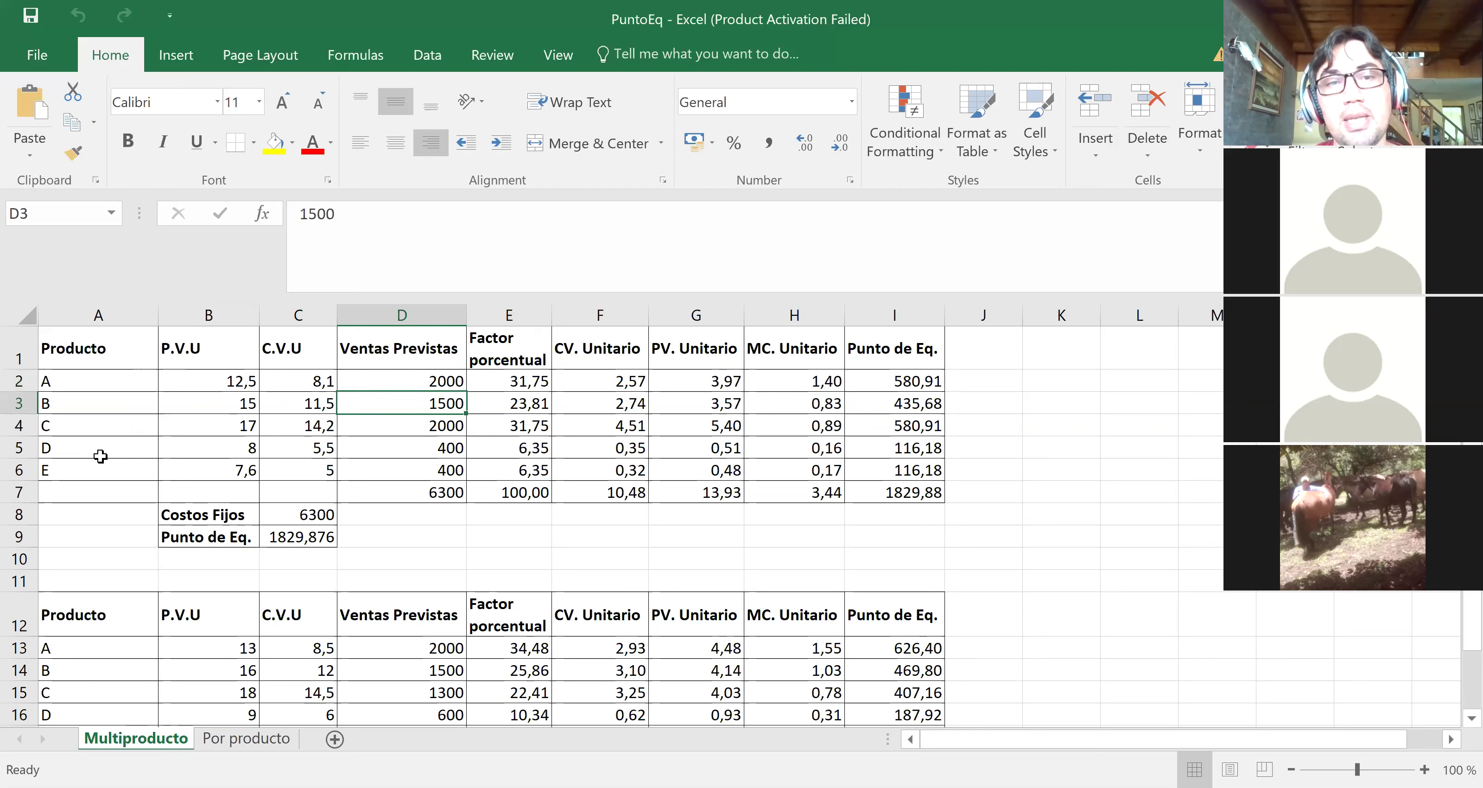
{"action": "key", "text": "Down"}
{"action": "key", "text": "Down"}
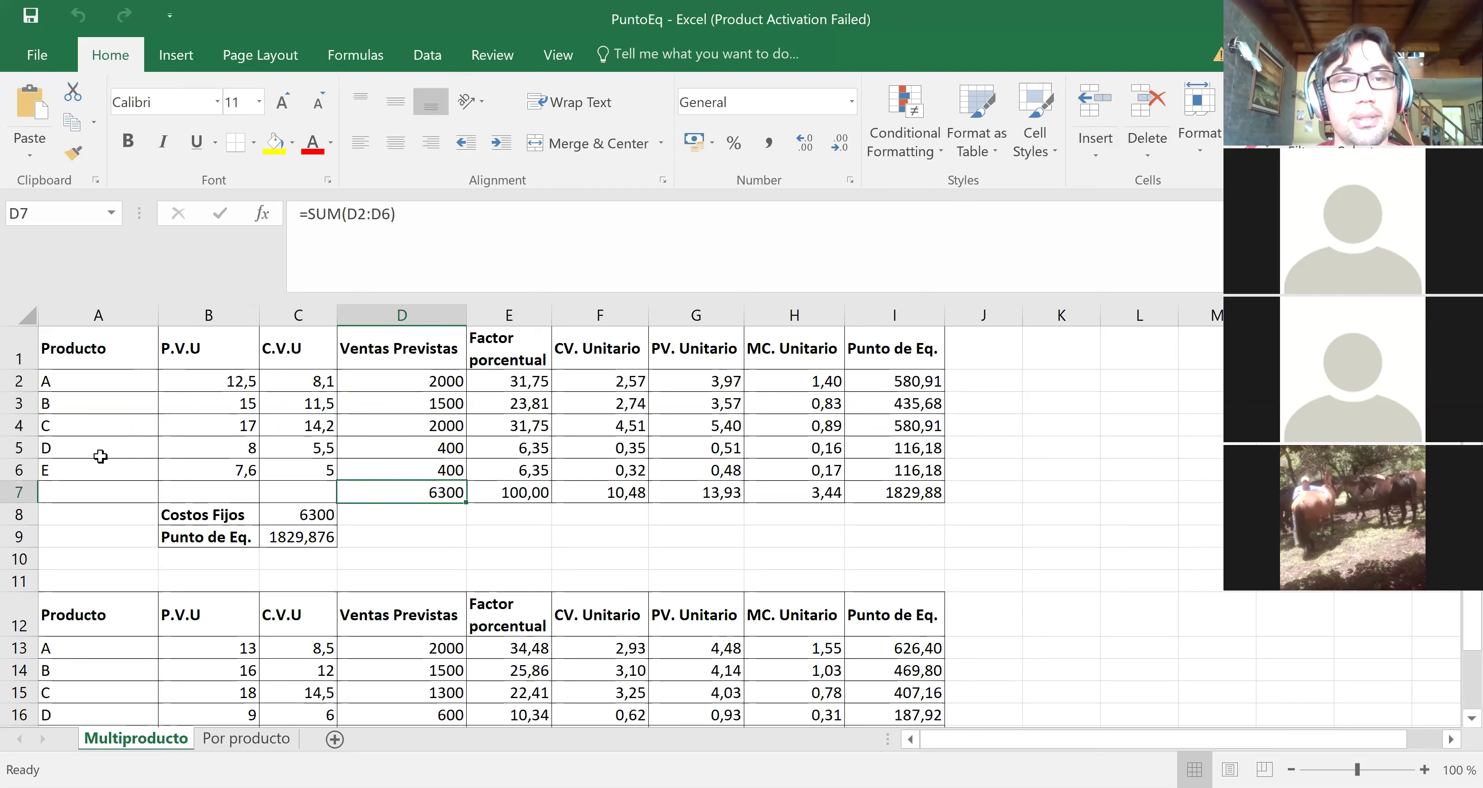
- Inspect the Factor porcentual formulas in the first table, from product B down to the column total
{"action": "key", "text": "Up"}
{"action": "key", "text": "Up"}
{"action": "key", "text": "Right"}
{"action": "key", "text": "Up"}
{"action": "key", "text": "Up"}
{"action": "key", "text": "Up"}
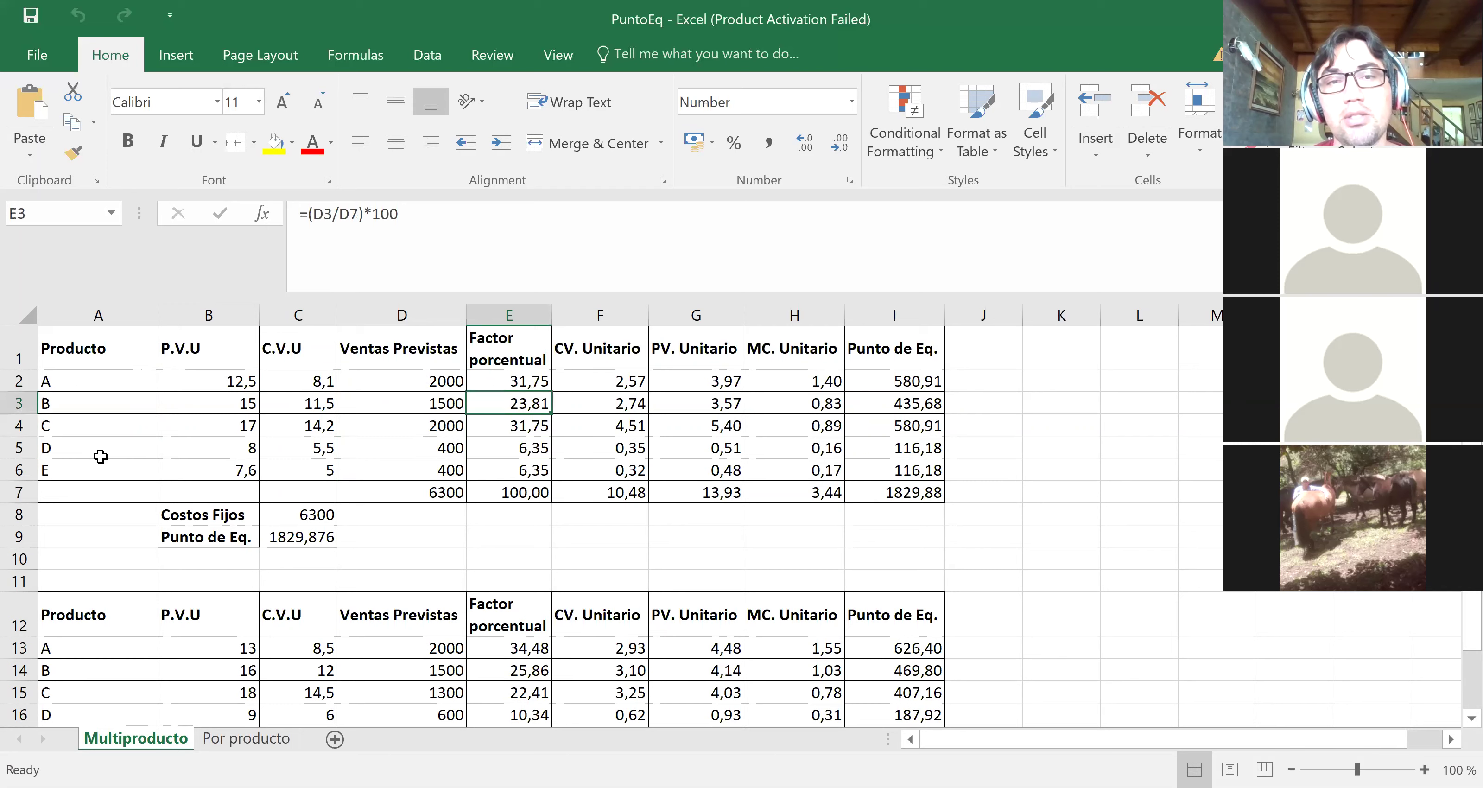
{"action": "key", "text": "Down"}
{"action": "key", "text": "Down"}
{"action": "key", "text": "Down"}
{"action": "key", "text": "Down"}
{"action": "key", "text": "Down"}
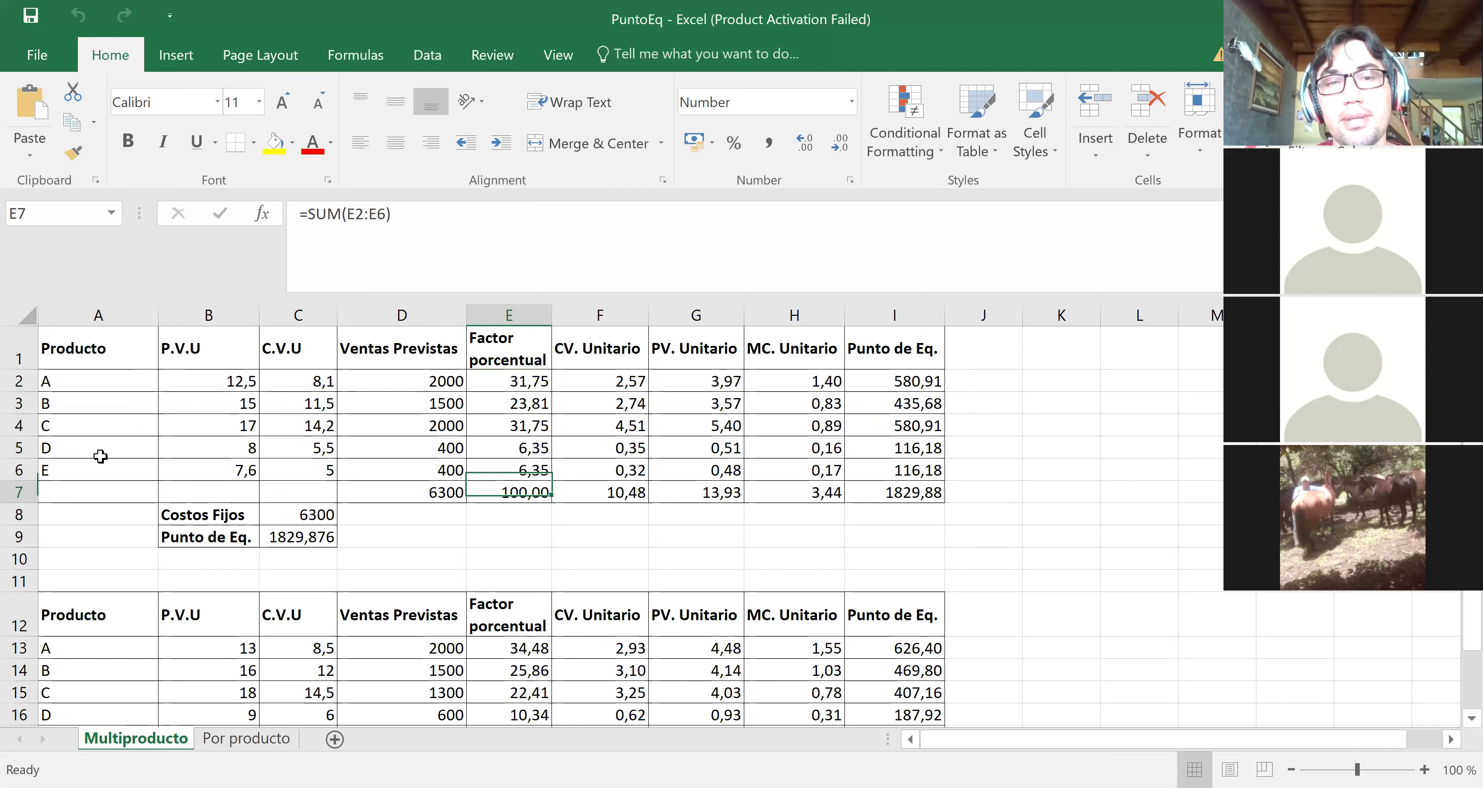
{"action": "key", "text": "Down"}
- Inspect the CV. Unitario formulas for products A to C in the first table
{"action": "key", "text": "Up"}
{"action": "key", "text": "Up"}
{"action": "key", "text": "Up"}
{"action": "key", "text": "Up"}
{"action": "key", "text": "Up"}
{"action": "key", "text": "Up"}
{"action": "key", "text": "Right"}
{"action": "key", "text": "Down"}
{"action": "key", "text": "Up"}
{"action": "key", "text": "Down"}
{"action": "key", "text": "Down"}
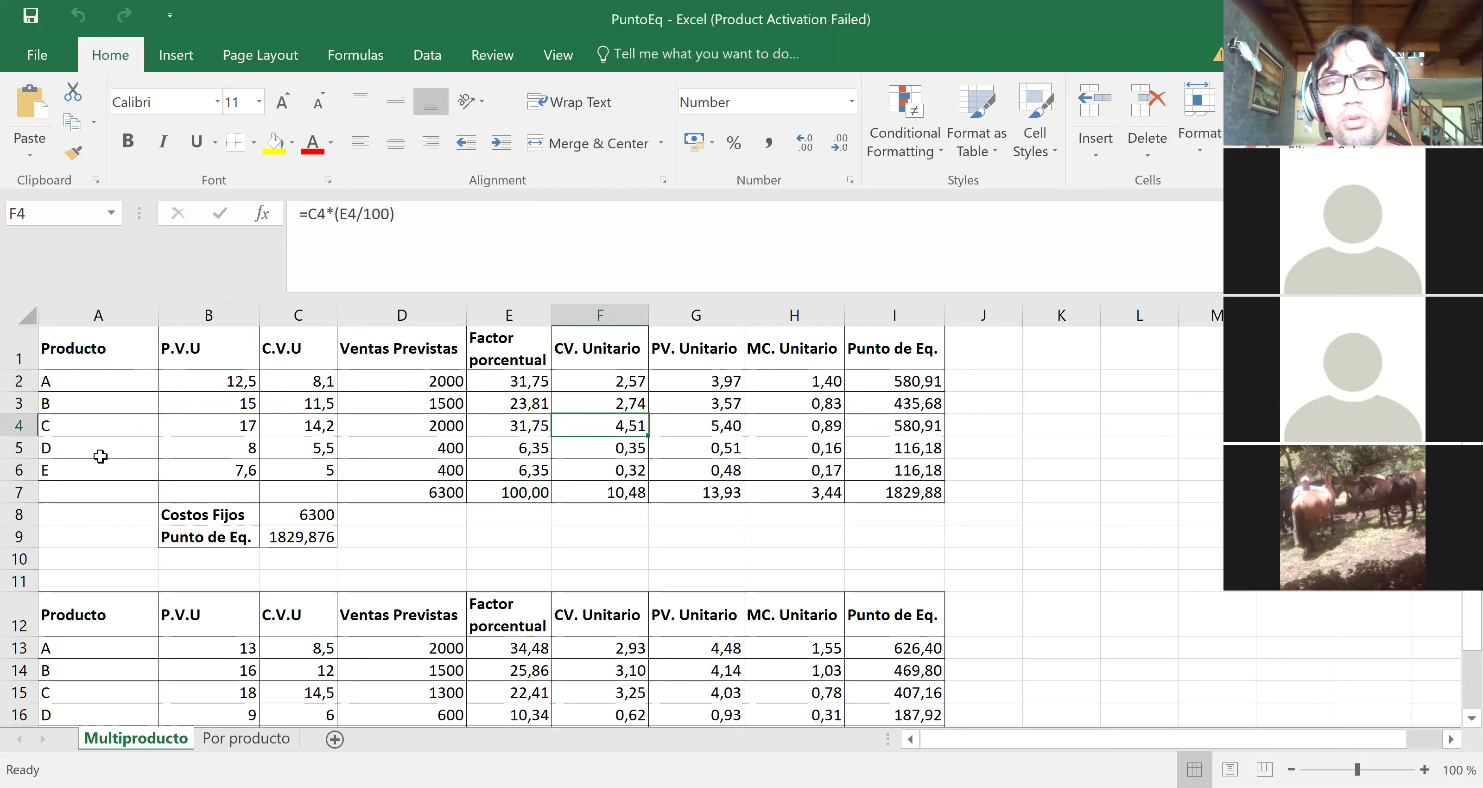
- Look over the PV. Unitario column and inspect the MC. Unitario formula for product A
{"action": "key", "text": "Right"}
{"action": "key", "text": "Right"}
{"action": "key", "text": "Up"}
{"action": "key", "text": "Left"}
{"action": "key", "text": "Up"}
{"action": "key", "text": "Up"}
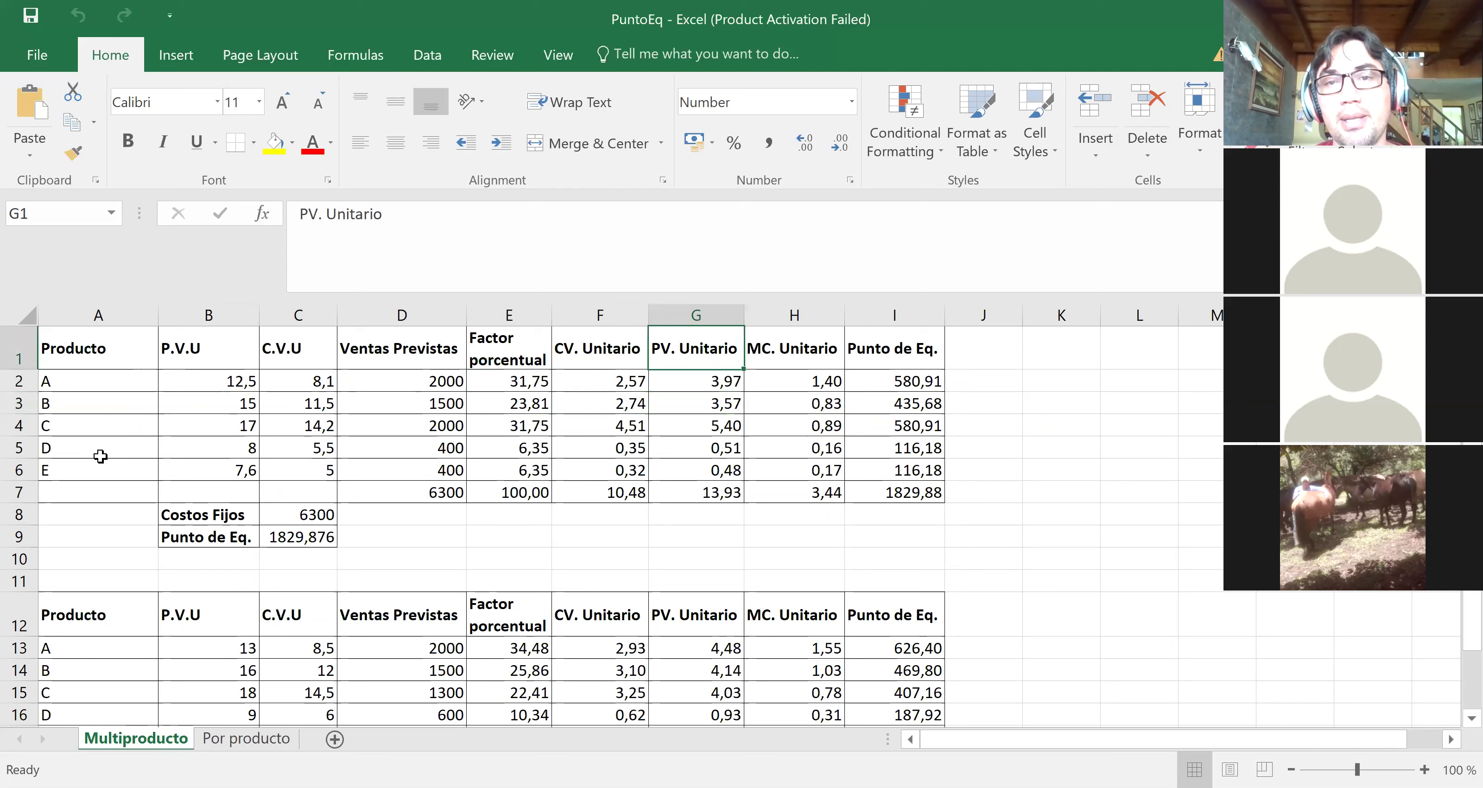
{"action": "key", "text": "Right"}
{"action": "key", "text": "Down"}
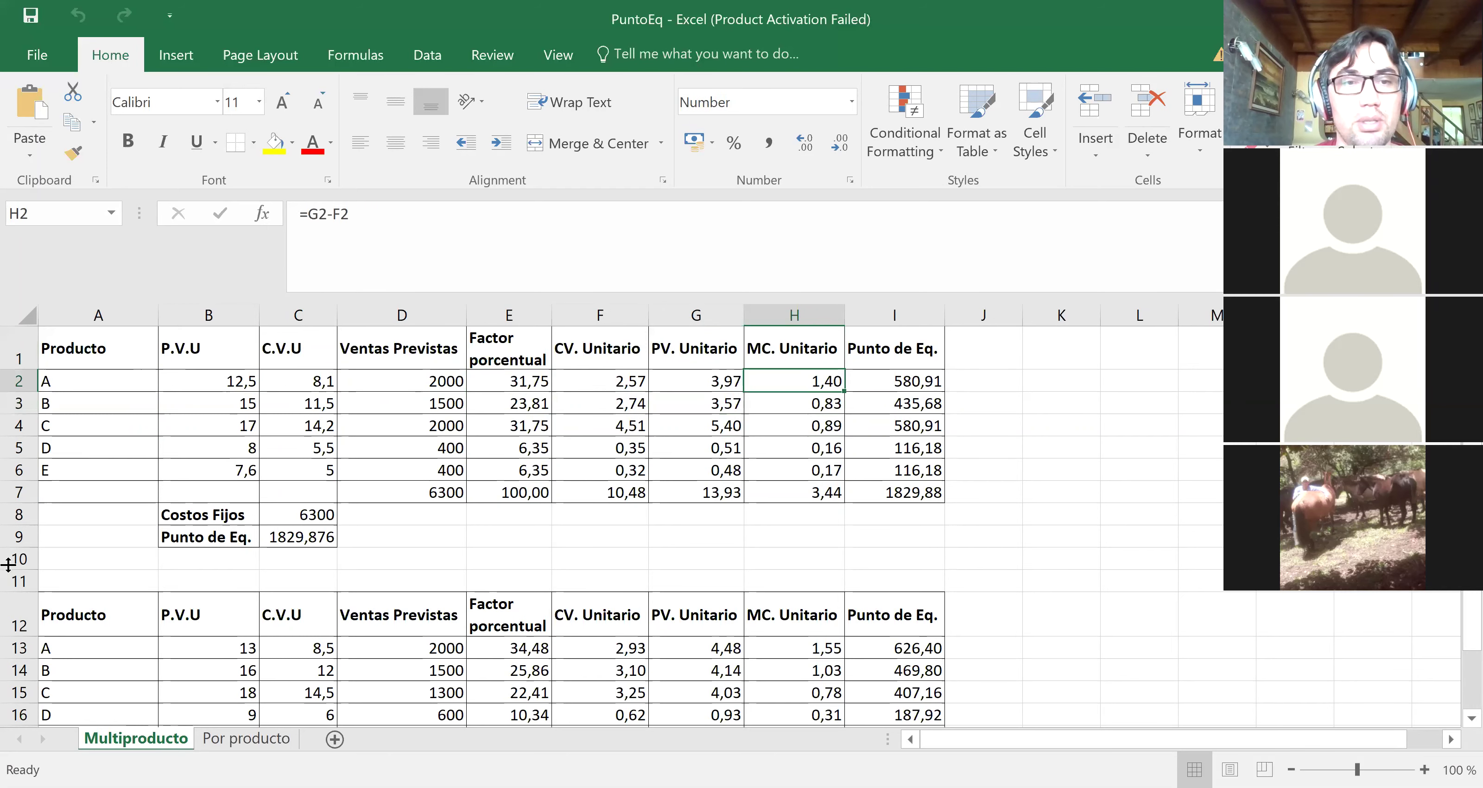
- Inspect the overall Punto de Eq. formula in C9 and the per-product Punto de Eq. formulas down to their total
{"action": "left_click", "coordinate": [277, 536]}
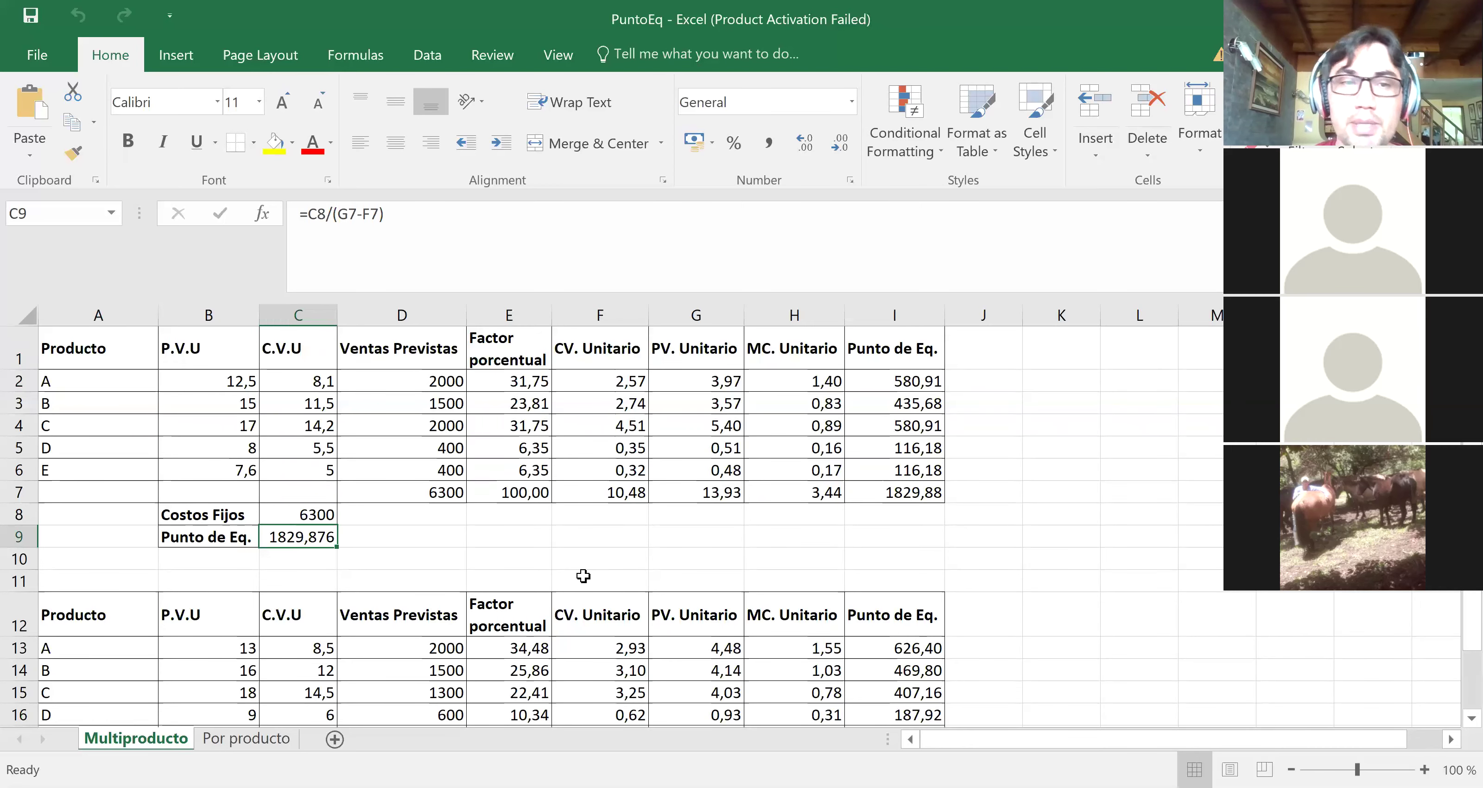
{"action": "left_click", "coordinate": [908, 378]}
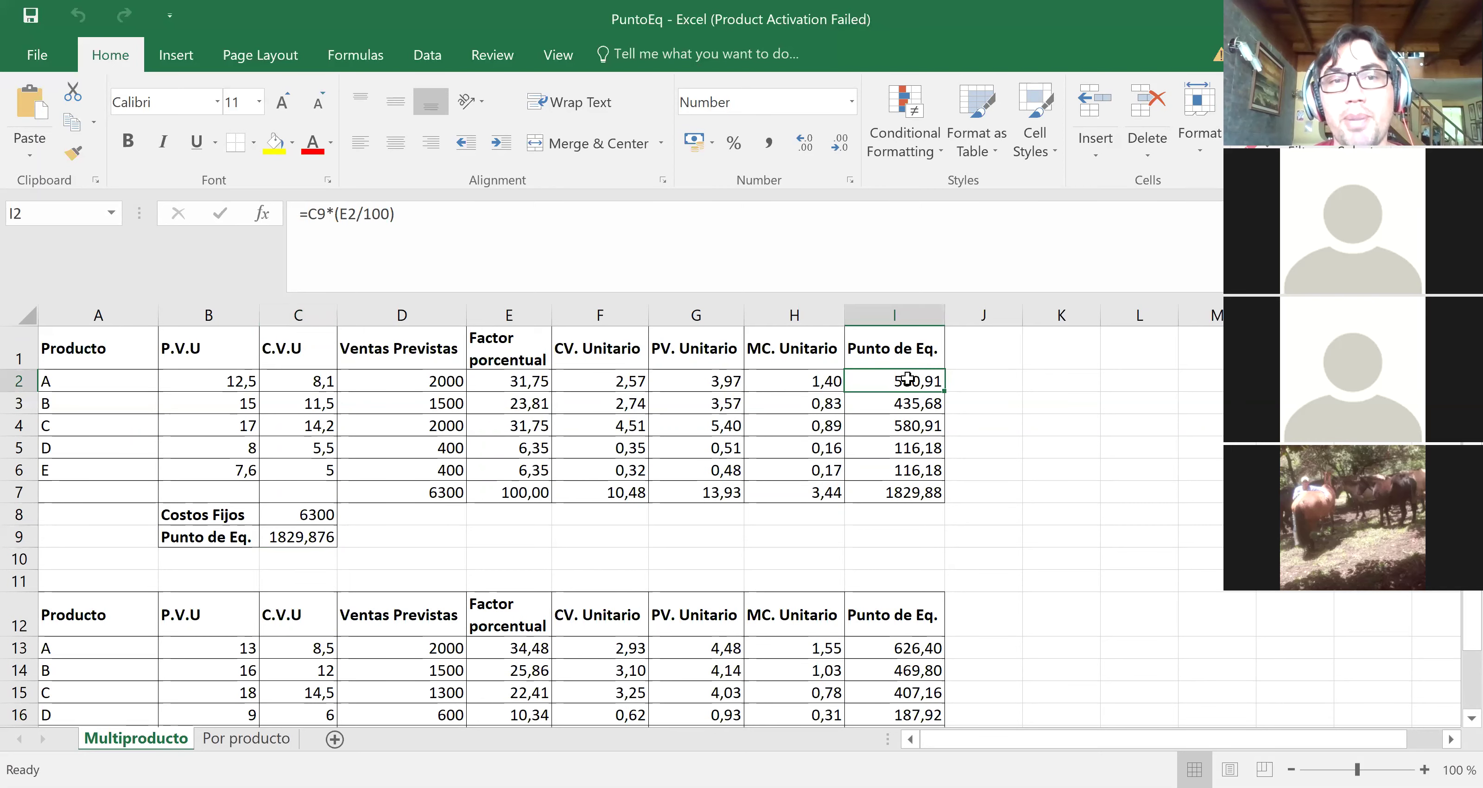
{"action": "key", "text": "Down"}
{"action": "key", "text": "Down"}
{"action": "key", "text": "Down"}
{"action": "key", "text": "Down"}
{"action": "key", "text": "Down"}
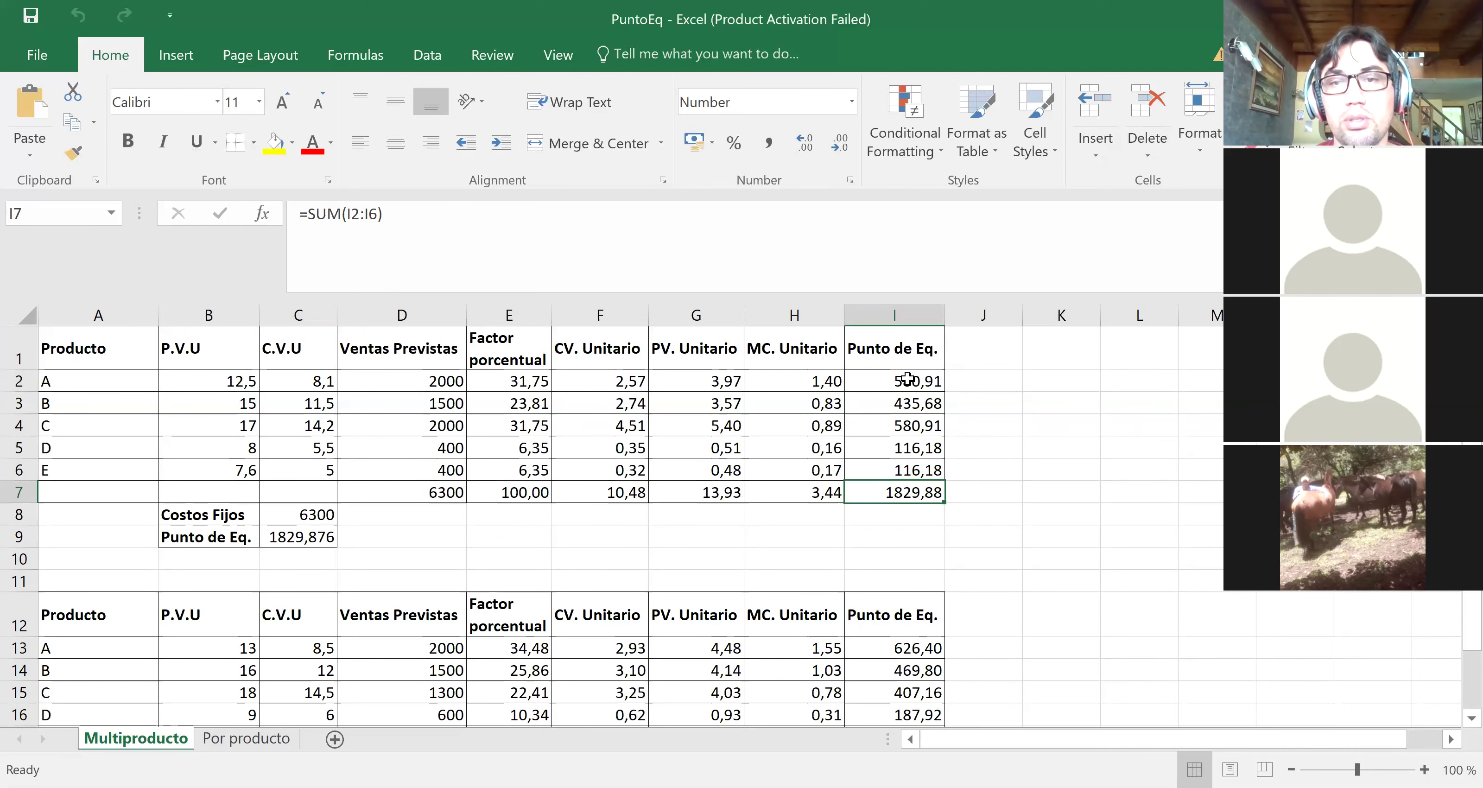
{"action": "key", "text": "Down"}
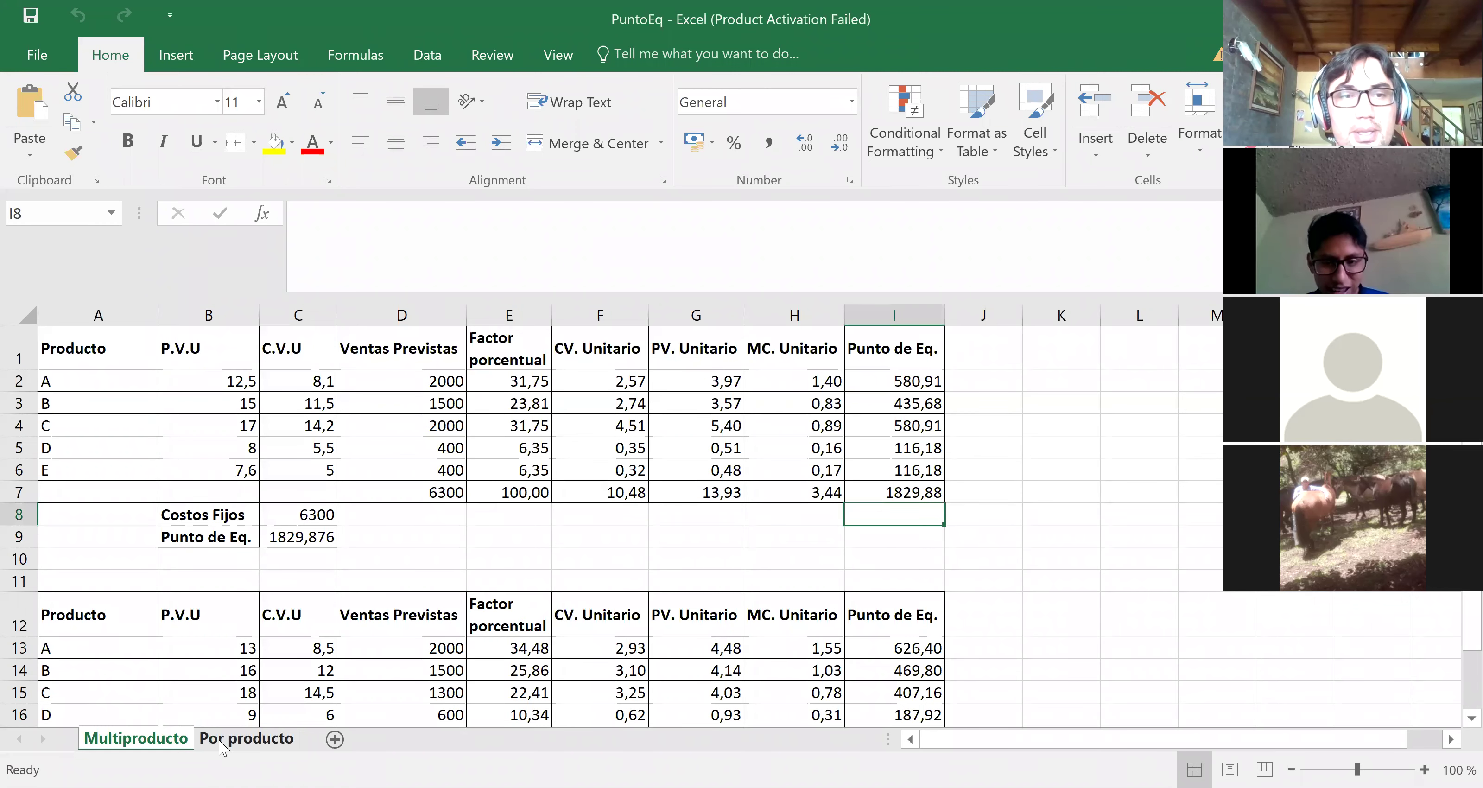
- Switch to the Por producto sheet and inspect the COSTO VARIABLE TOTAL formula for 300 units
{"action": "left_click", "coordinate": [222, 738]}
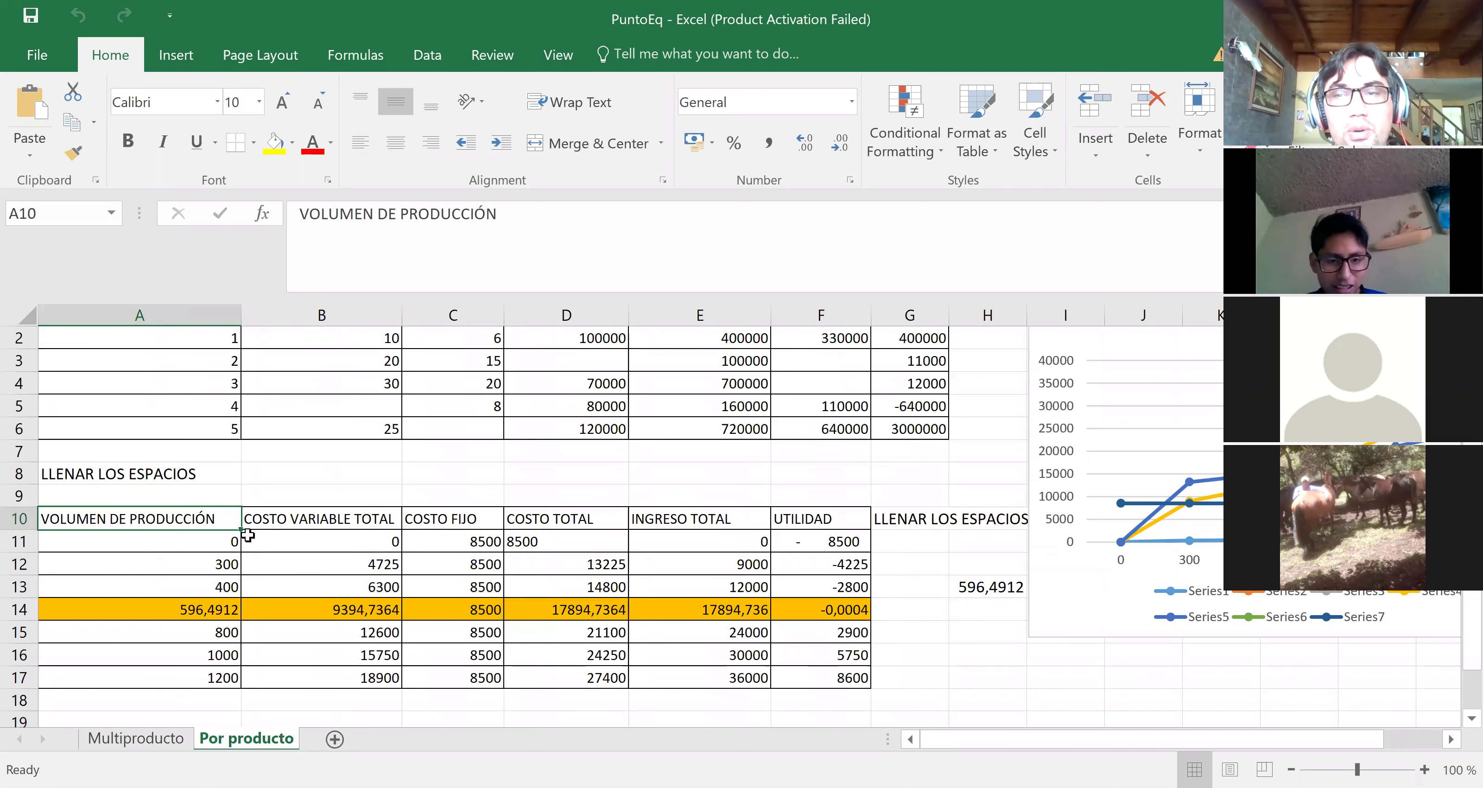
{"action": "left_click", "coordinate": [156, 548]}
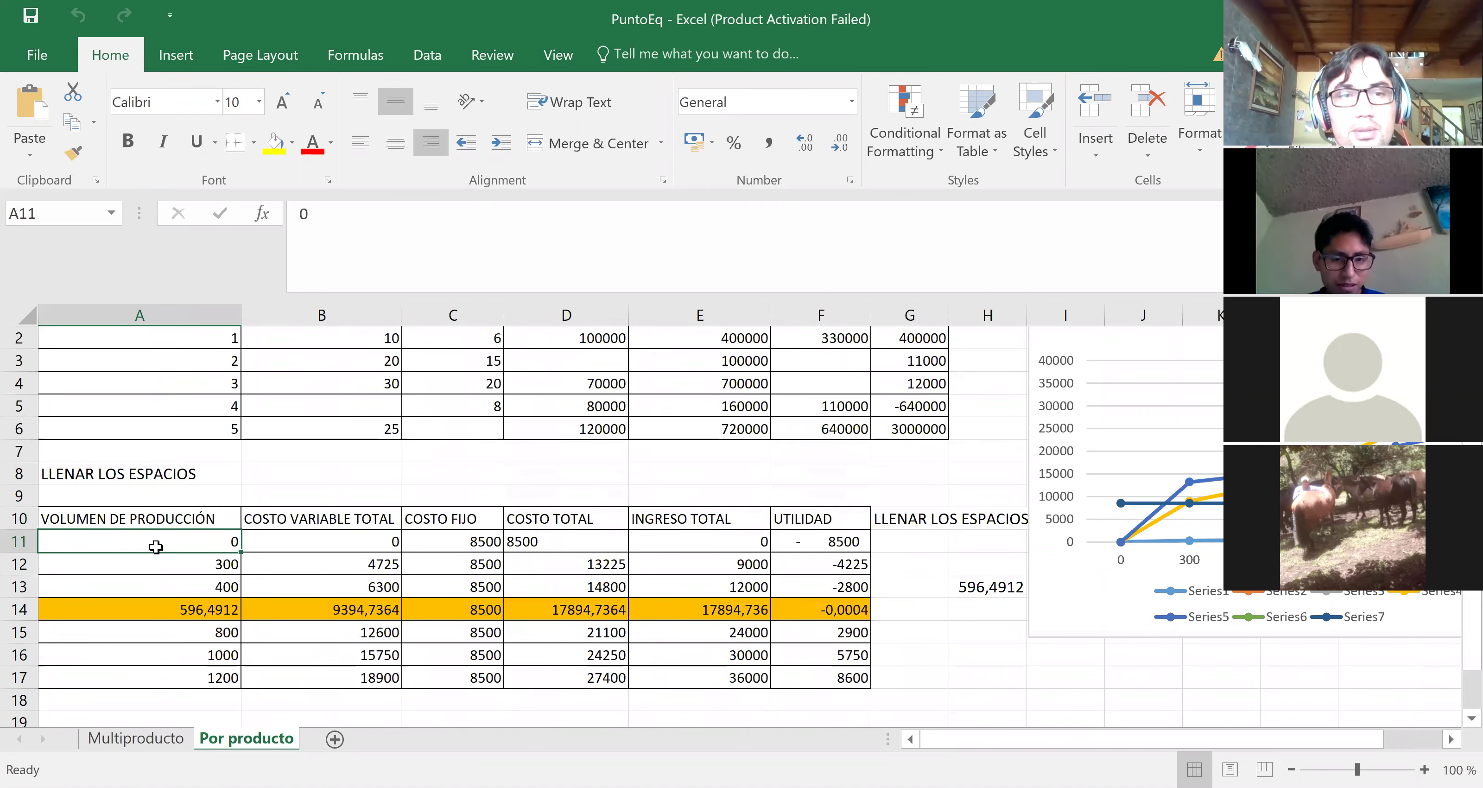
{"action": "key", "text": "Right"}
{"action": "key", "text": "Up"}
{"action": "key", "text": "Down"}
{"action": "key", "text": "Down"}
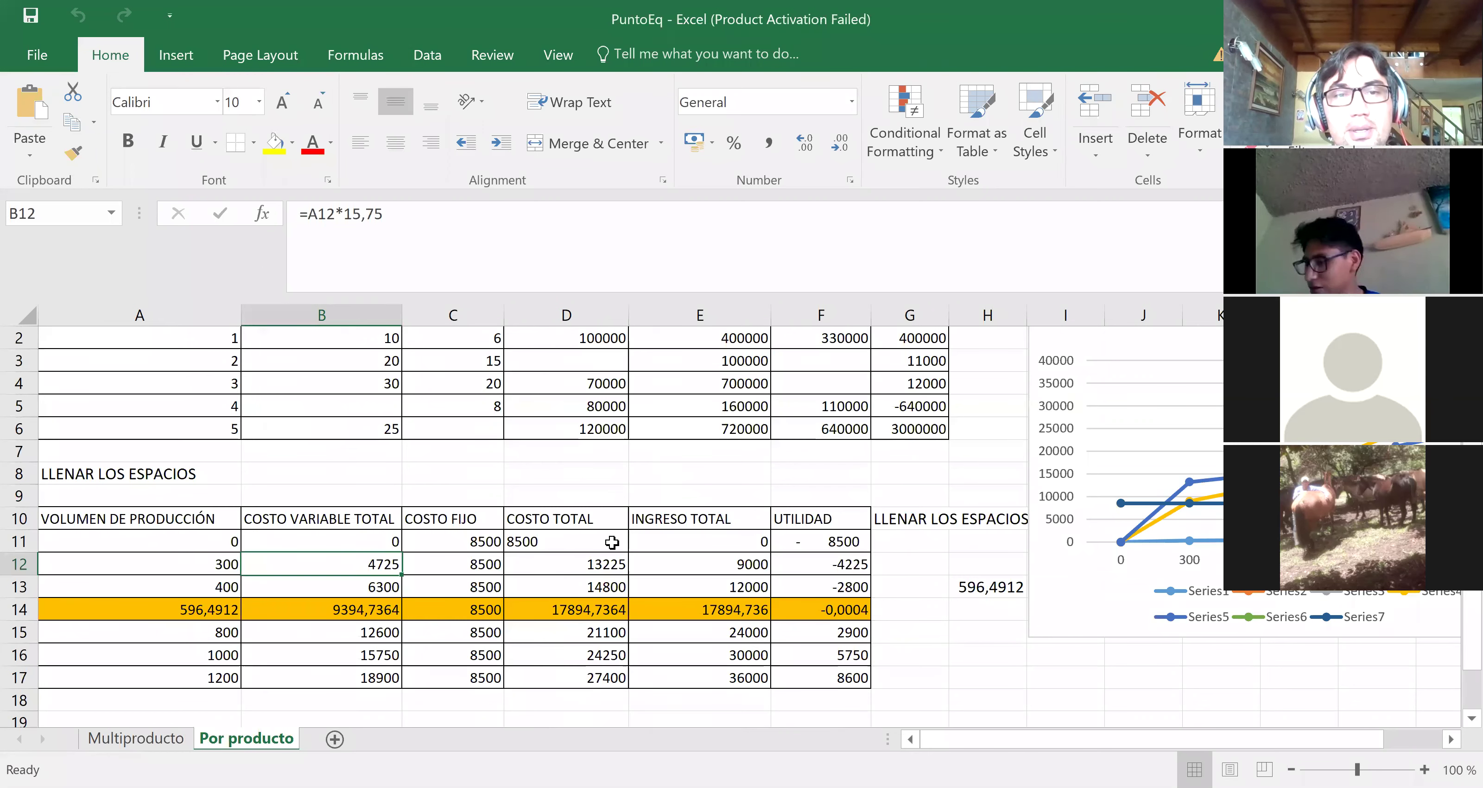
- Inspect the INGRESO TOTAL formula for 300 units and select the COSTO FIJO values in C11:C17 to review them
{"action": "left_click", "coordinate": [732, 562]}
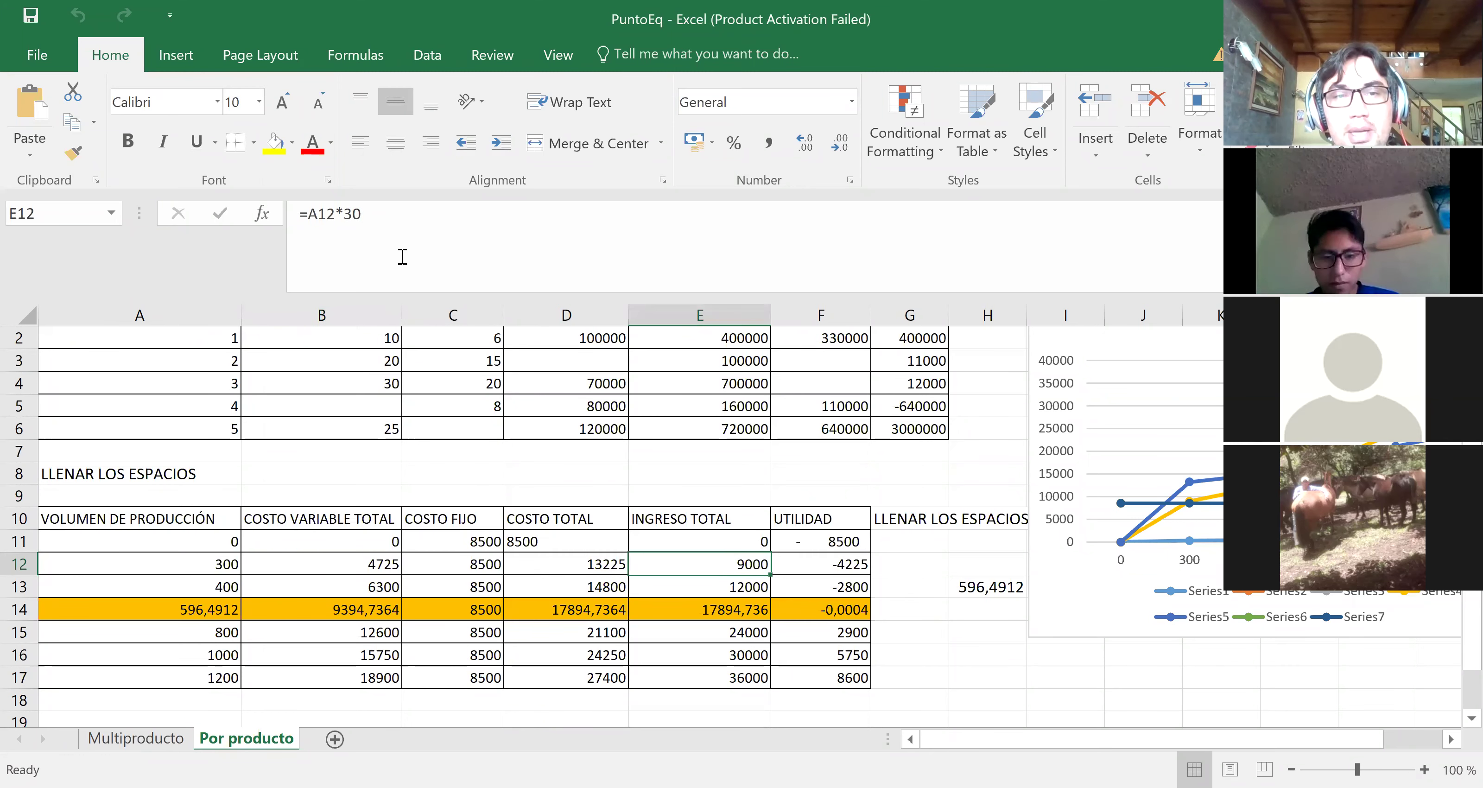
{"action": "left_click", "coordinate": [468, 567]}
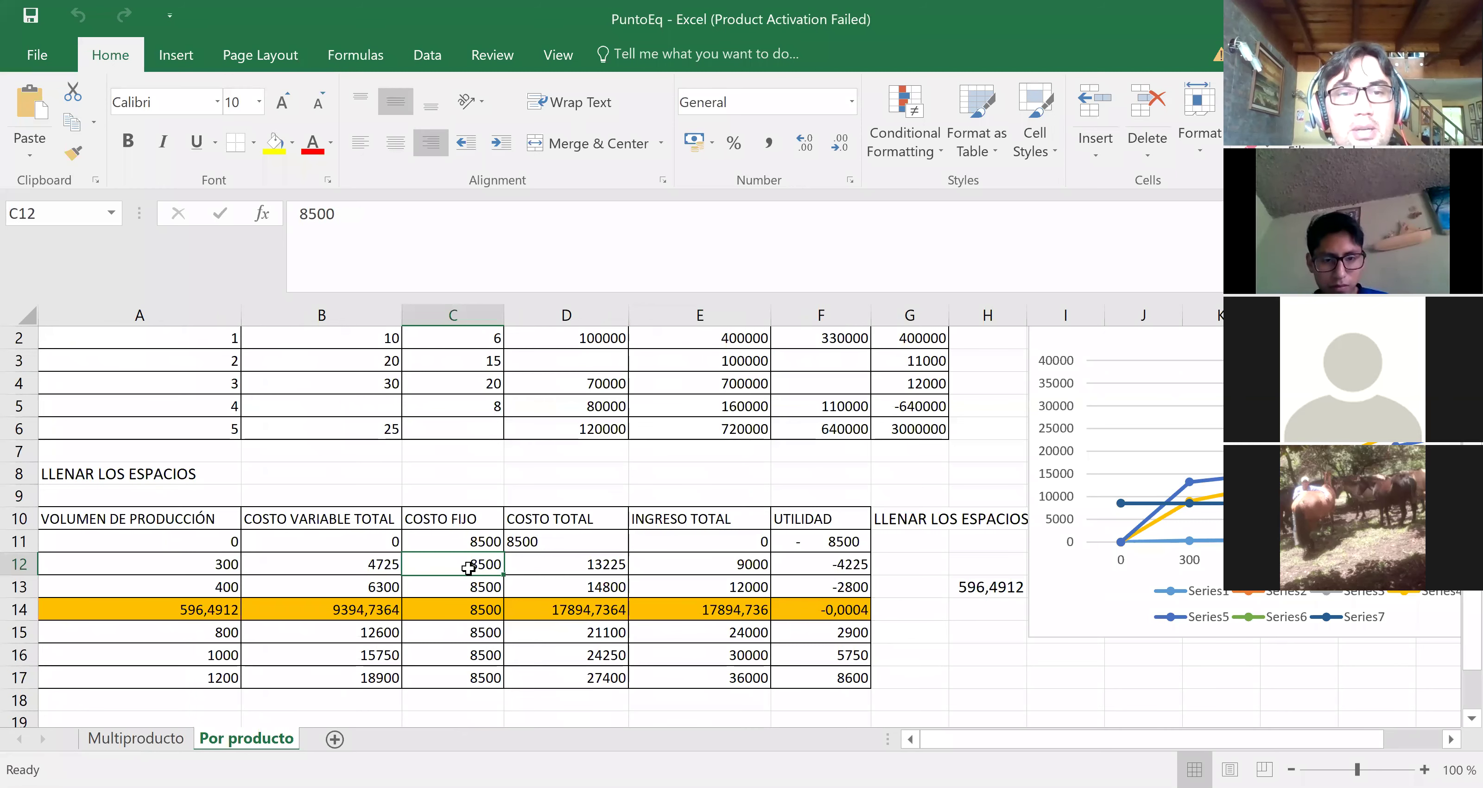
{"action": "left_click_drag", "start_coordinate": [475, 539], "coordinate": [483, 682]}
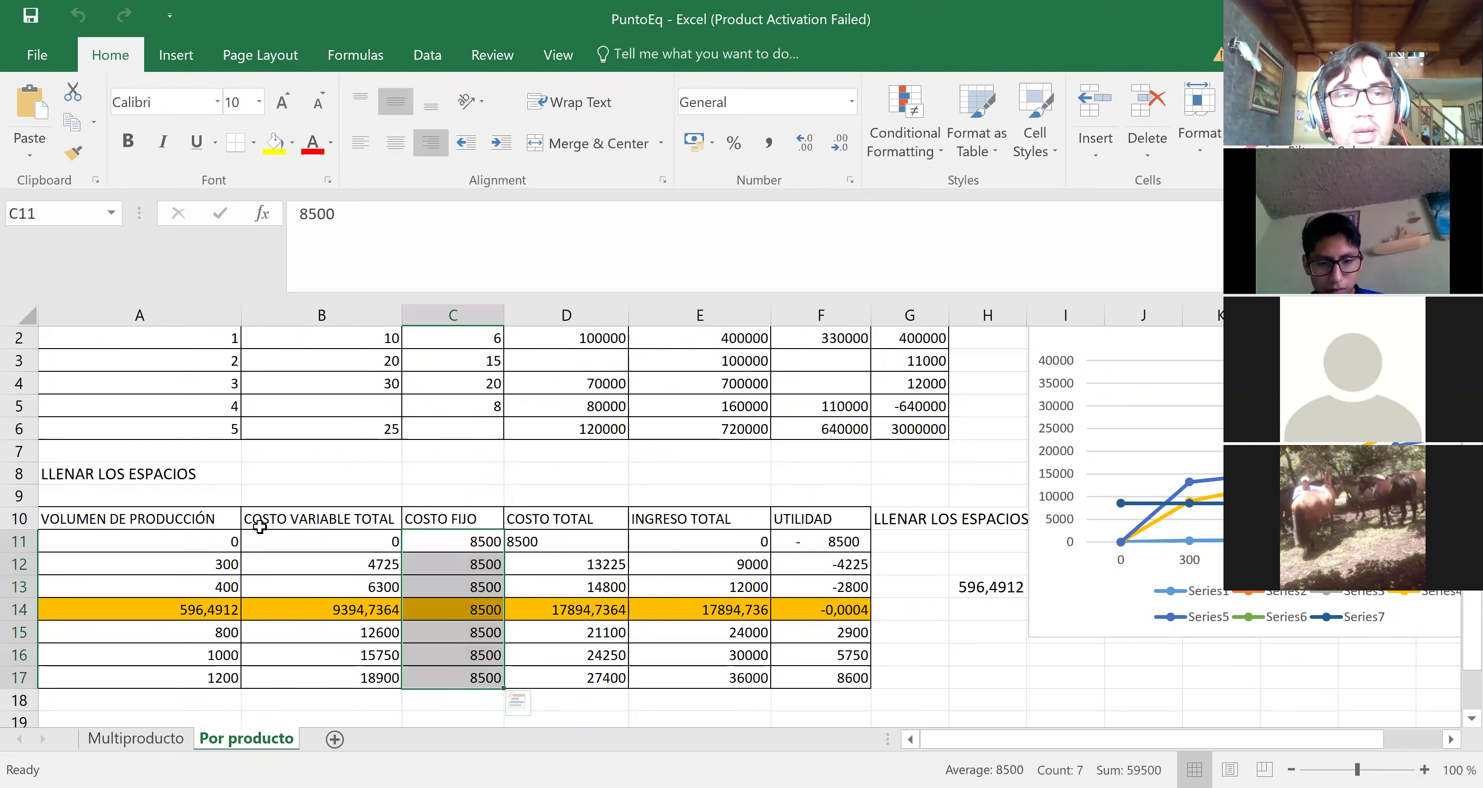
- Compare the COSTO VARIABLE TOTAL formulas for 300 and 400 units with the break-even formula in H13
{"action": "left_click", "coordinate": [217, 560]}
{"action": "key", "text": "Right"}
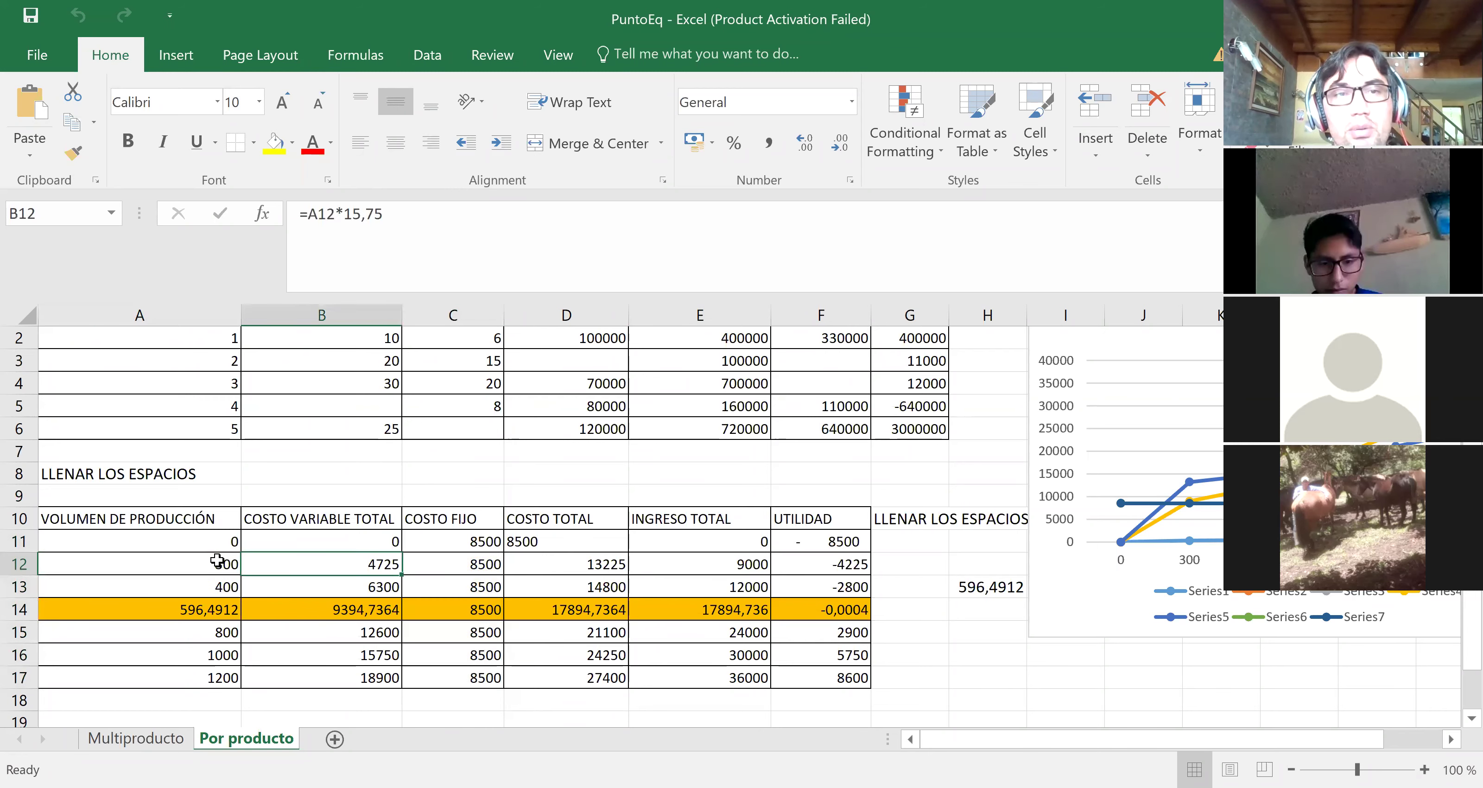
{"action": "key", "text": "Down"}
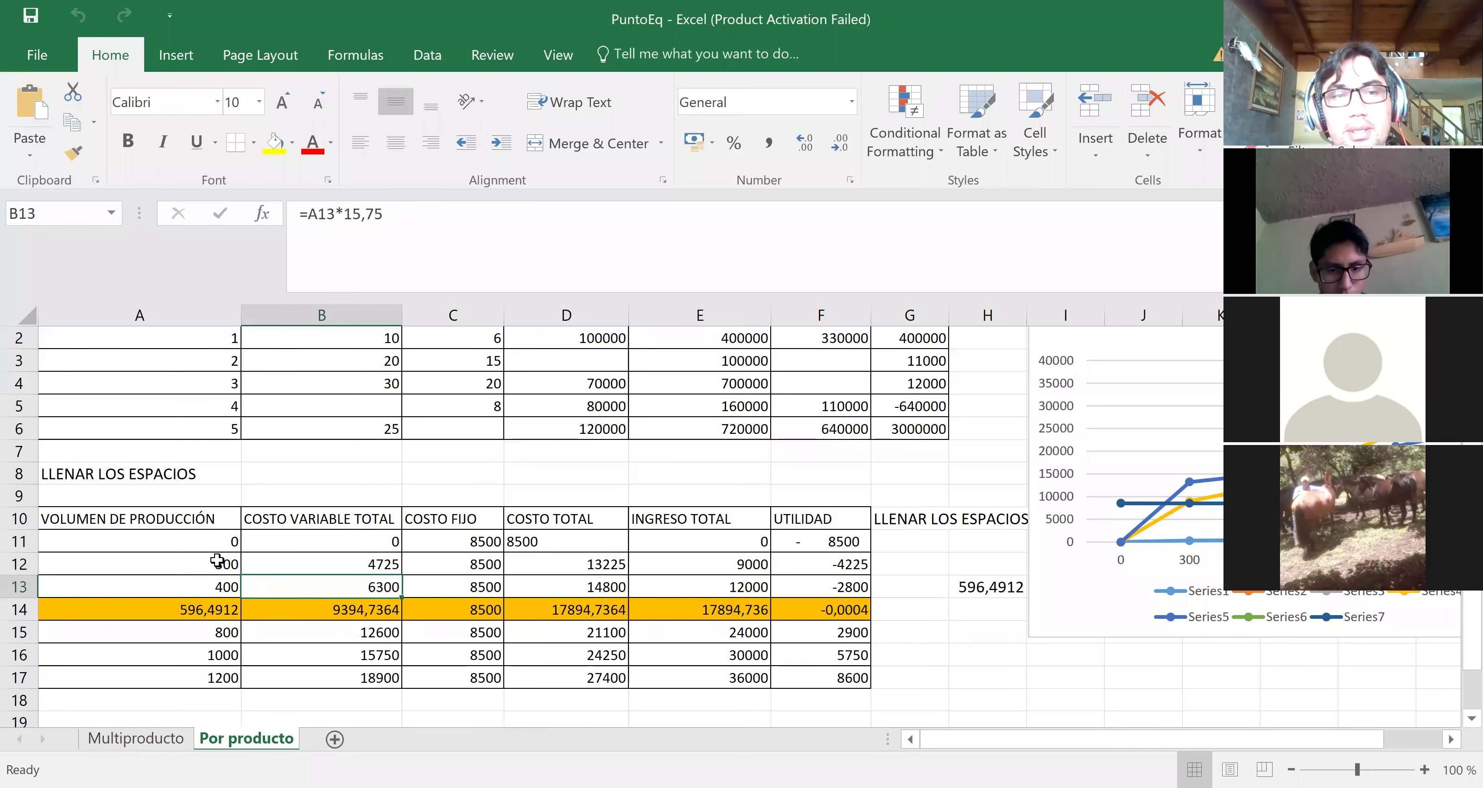
{"action": "left_click", "coordinate": [977, 591]}
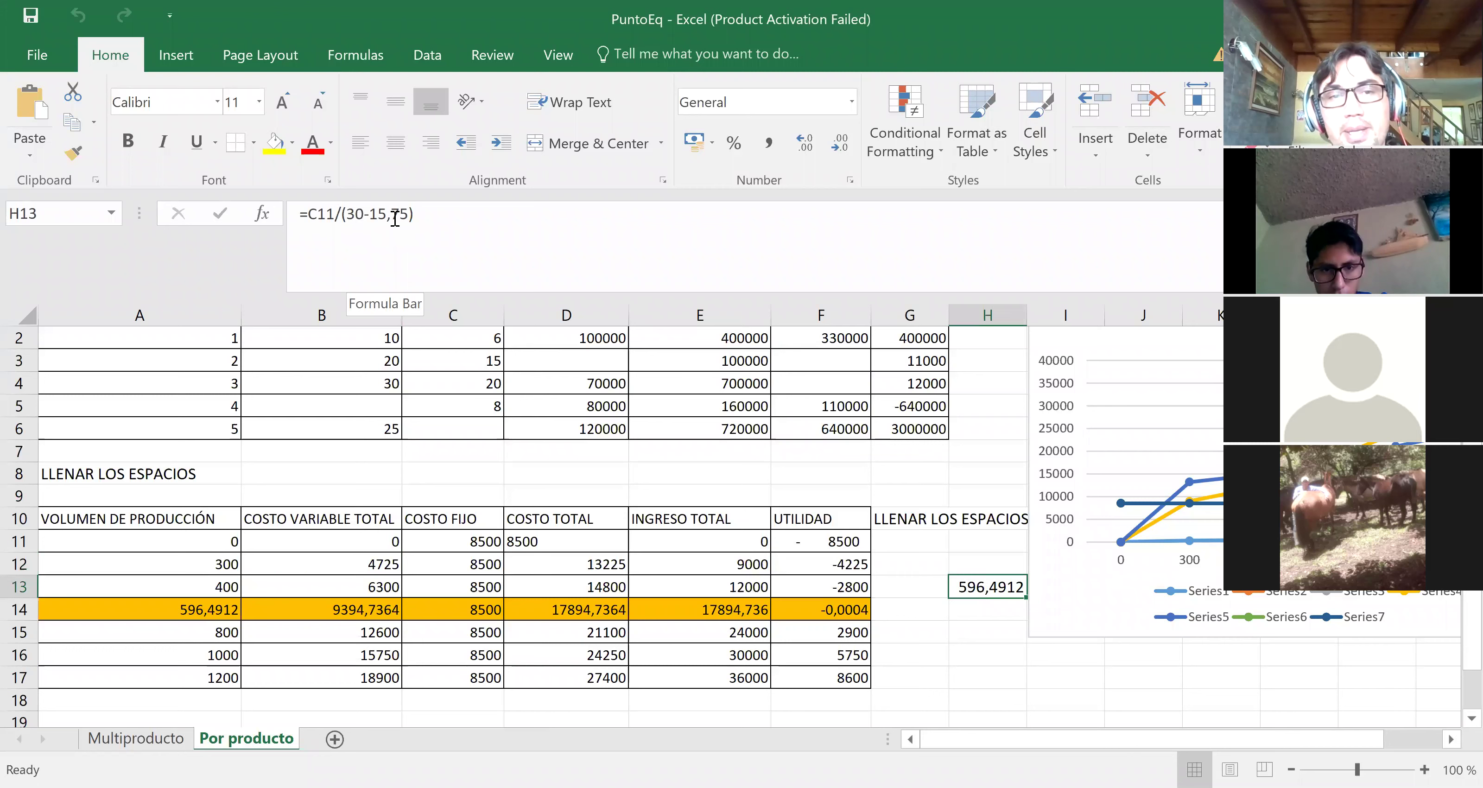
- Review the highlighted break-even row 14 from VOLUMEN DE PRODUCCIÓN across to the UTILIDAD formula
{"action": "left_click", "coordinate": [187, 610]}
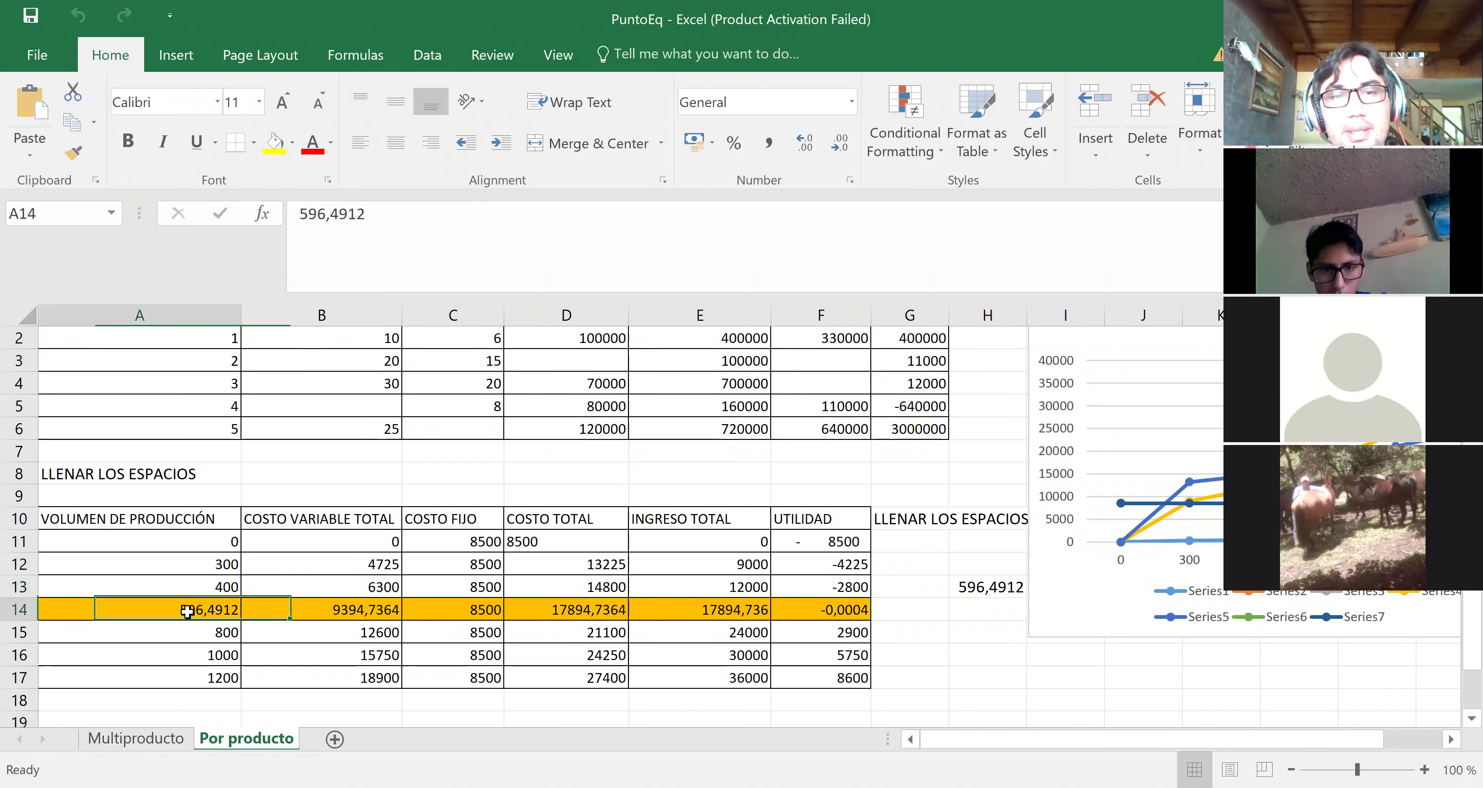
{"action": "key", "text": "Right"}
{"action": "key", "text": "Right"}
{"action": "key", "text": "Right"}
{"action": "key", "text": "Right"}
{"action": "key", "text": "Right"}
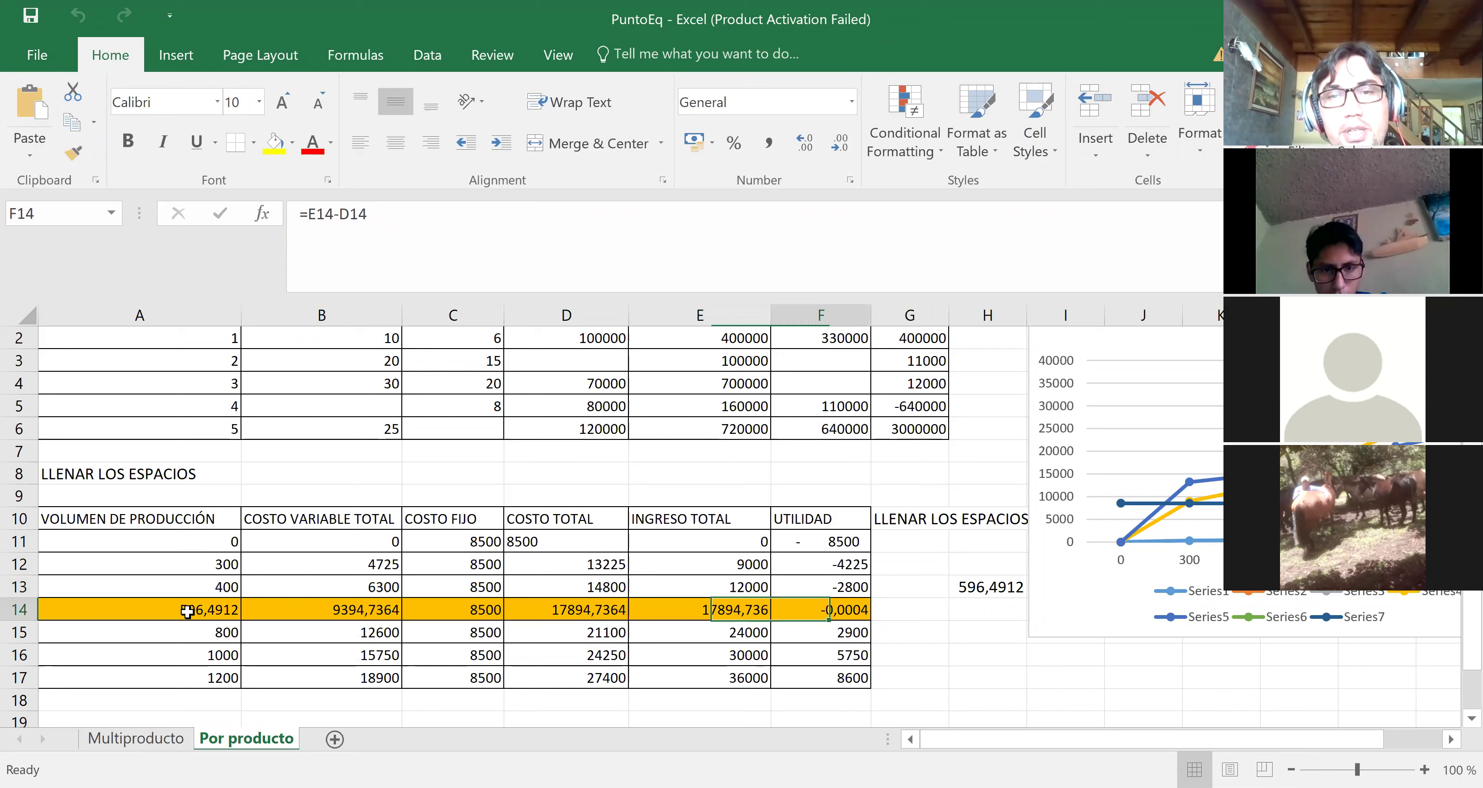
- Compare the UTILIDAD entries in F11:F17 above and below the break-even row
{"action": "key", "text": "Up"}
{"action": "key", "text": "Up"}
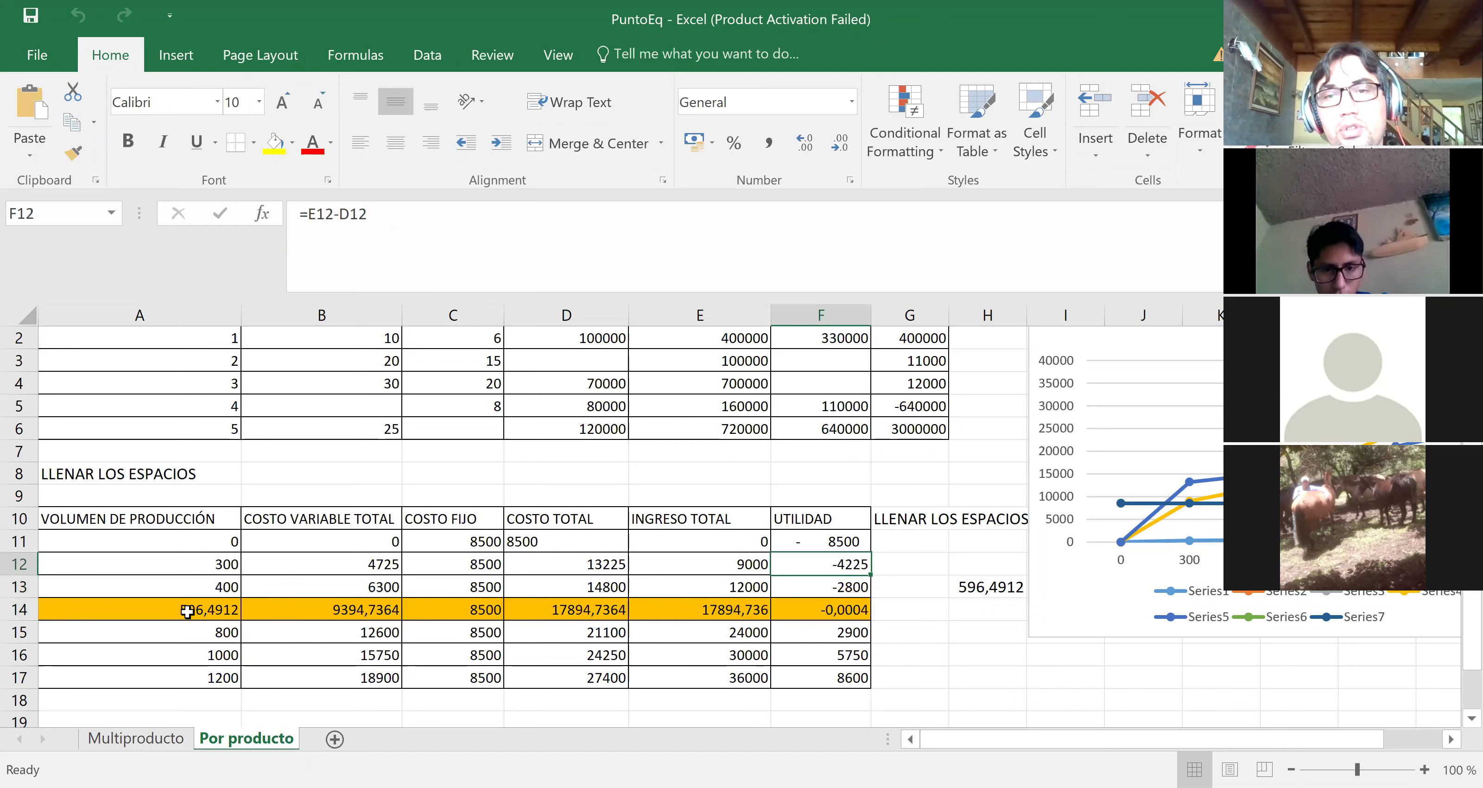
{"action": "key", "text": "Up"}
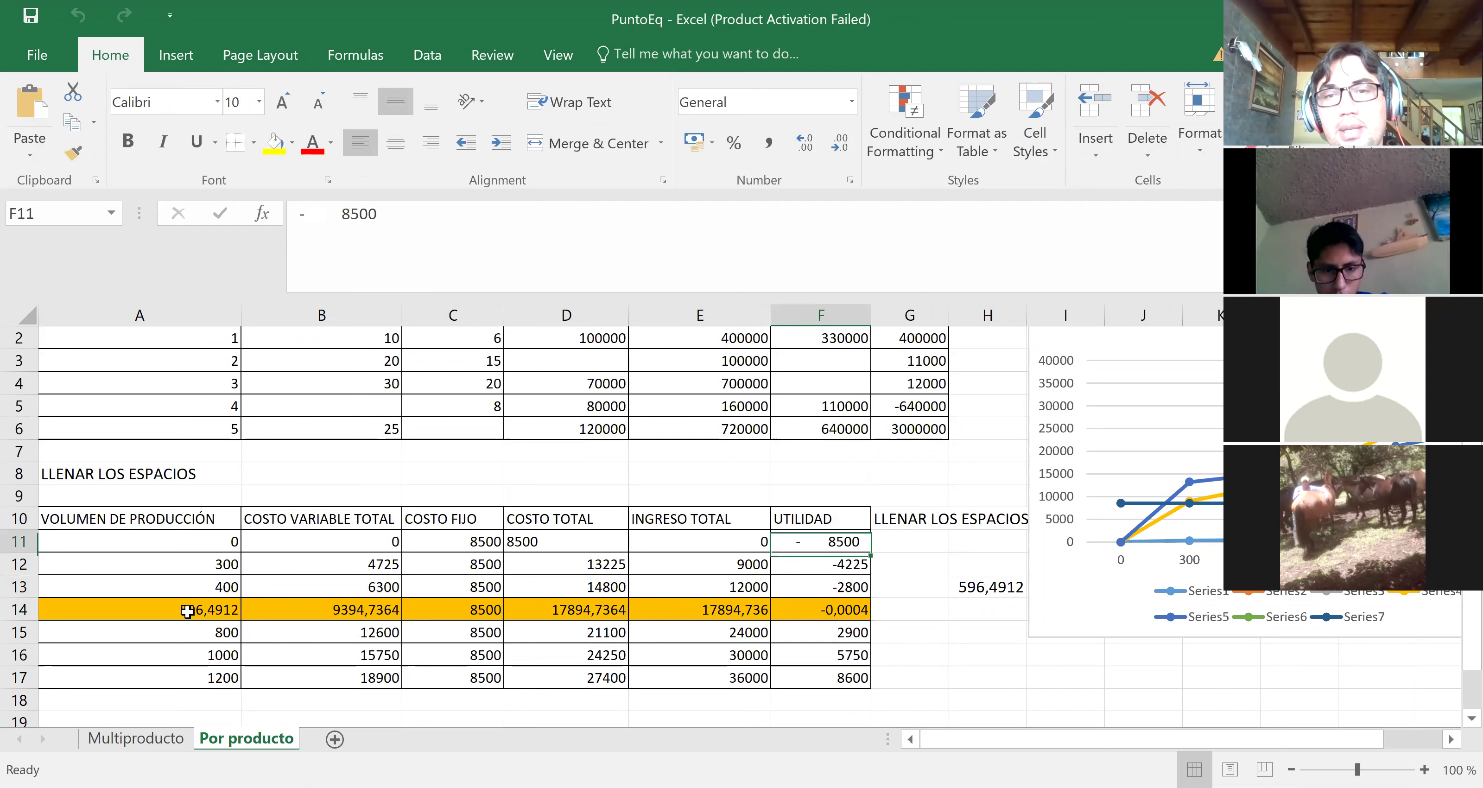
{"action": "key", "text": "Down"}
{"action": "key", "text": "Down"}
{"action": "key", "text": "Down"}
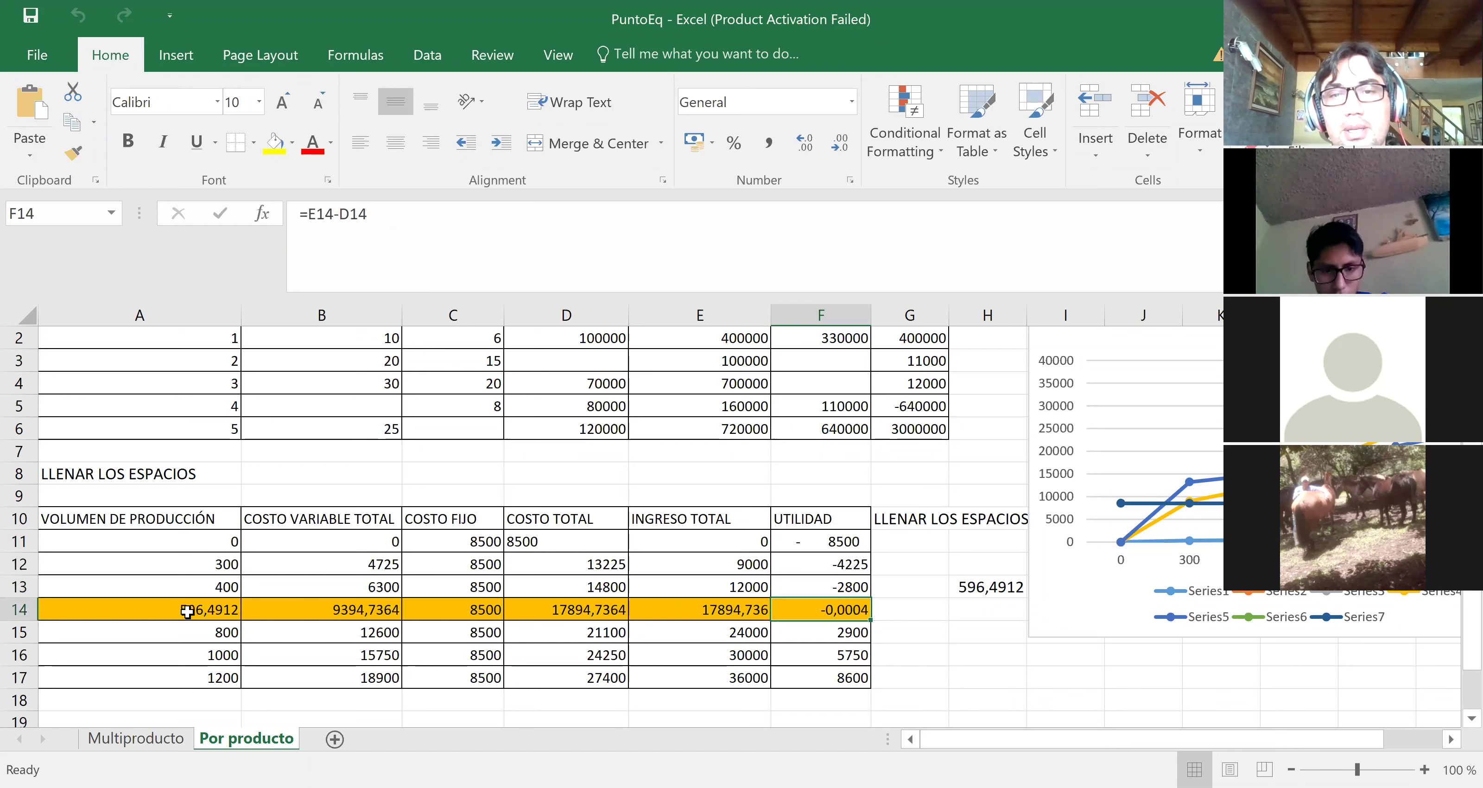
{"action": "key", "text": "Down"}
{"action": "key", "text": "Down"}
{"action": "key", "text": "Down"}
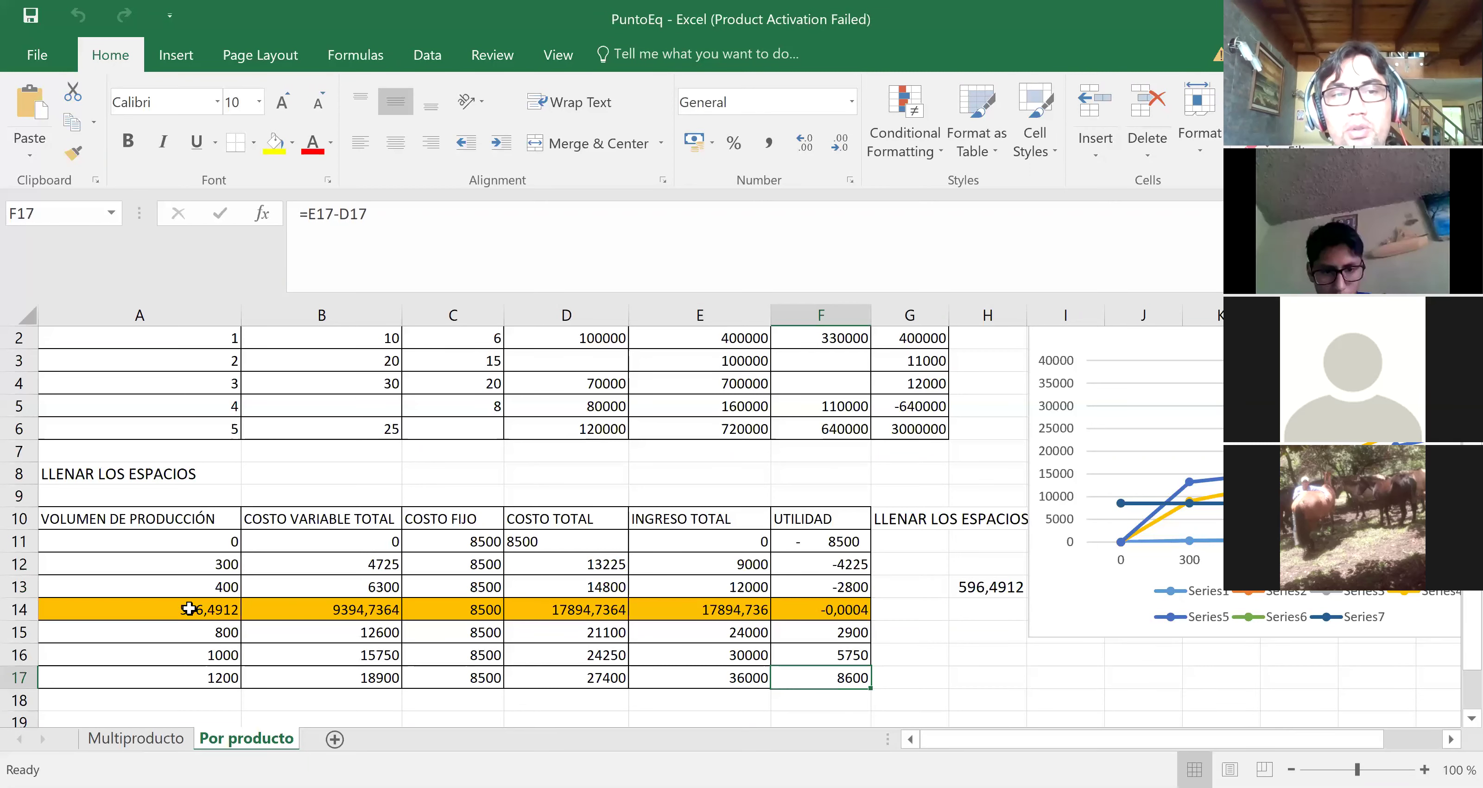
- Check the break-even volume in A14 and the volume above it against the Punto Equilibrio chart
{"action": "left_click", "coordinate": [173, 611]}
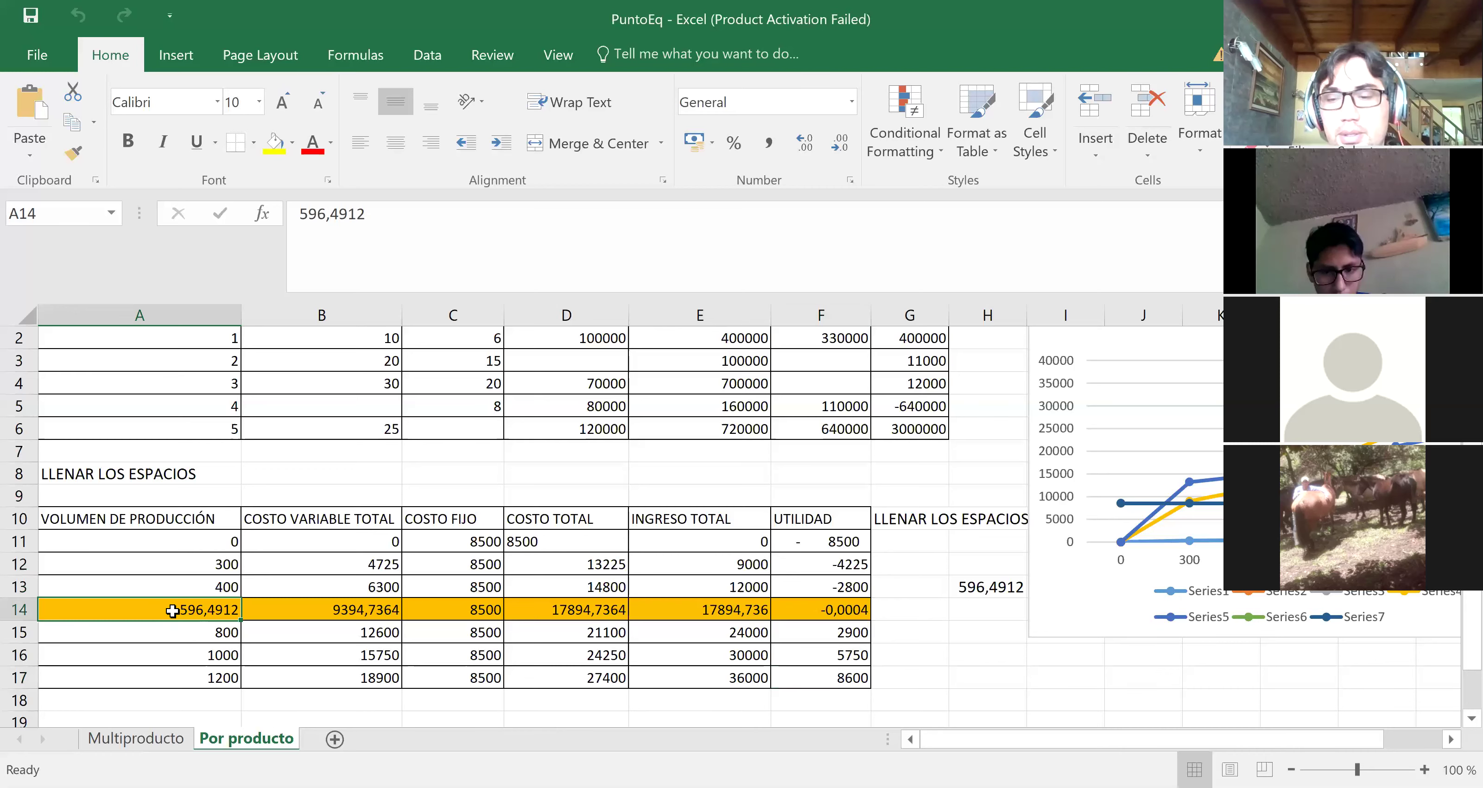
{"action": "key", "text": "Up"}
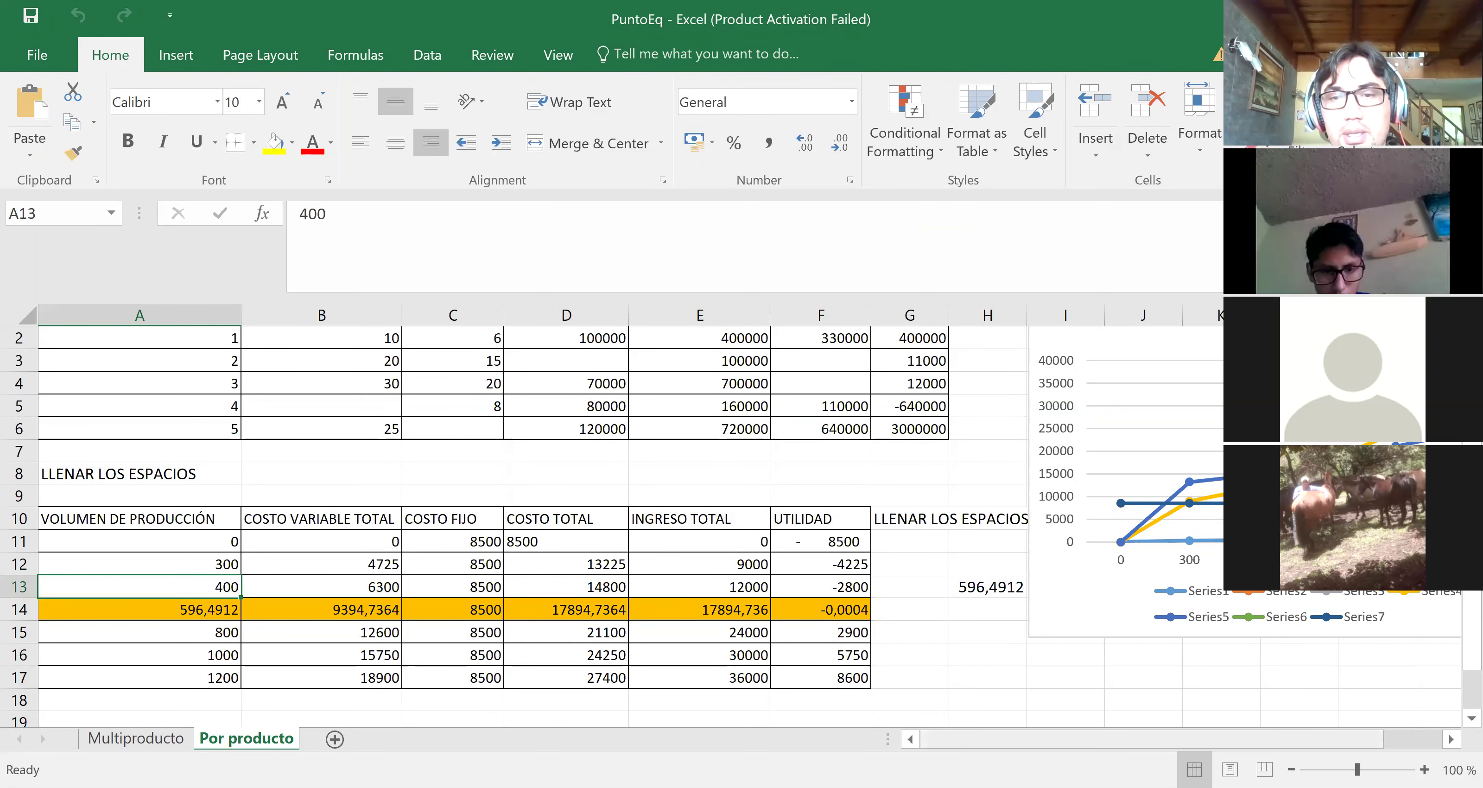
{"action": "scroll", "coordinate": [1046, 486], "scroll_direction": "right", "scroll_amount": 2}
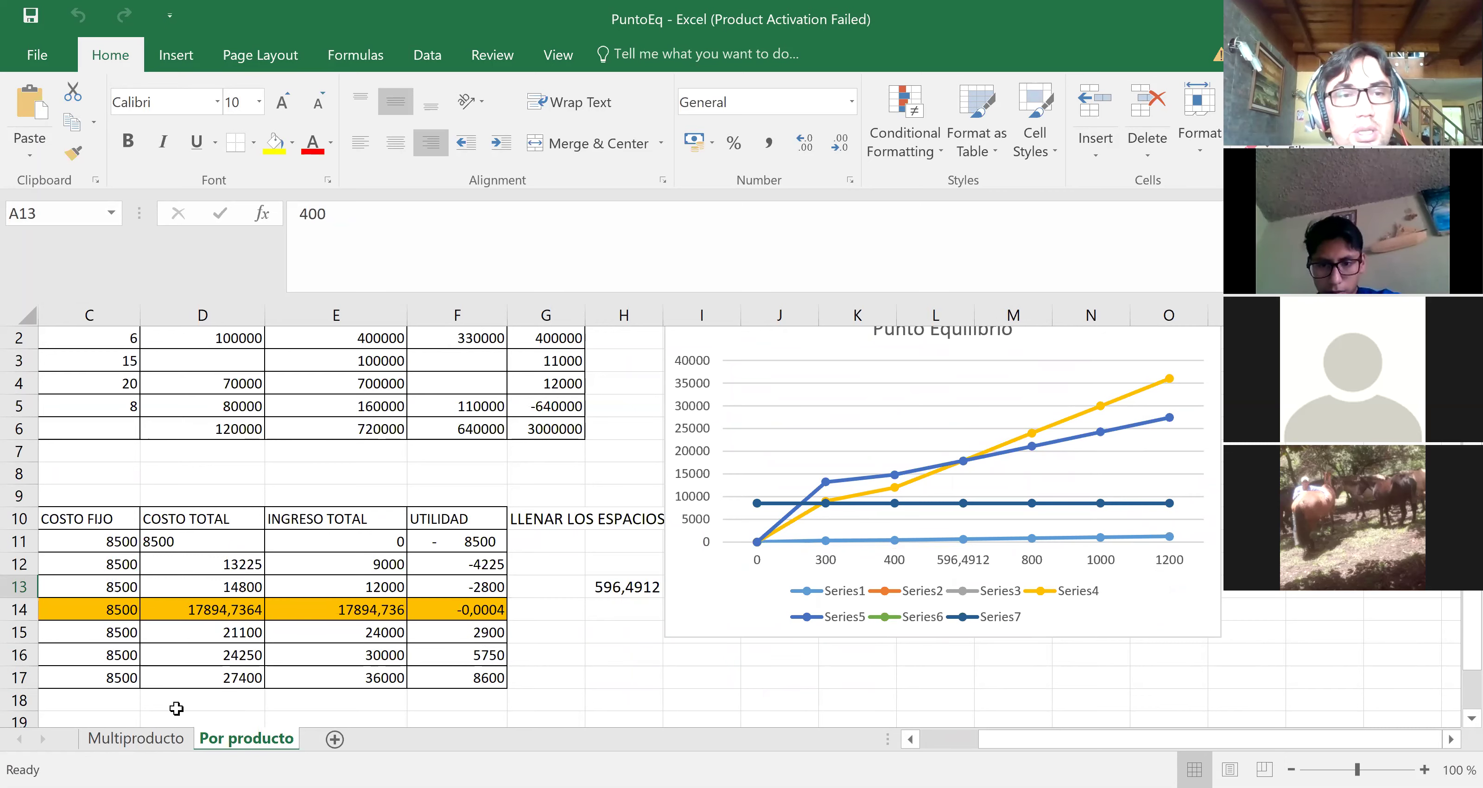
- Switch to the Multiproducto sheet and select product A's P.V.U in B2 to review the input data
{"action": "left_click", "coordinate": [136, 738]}
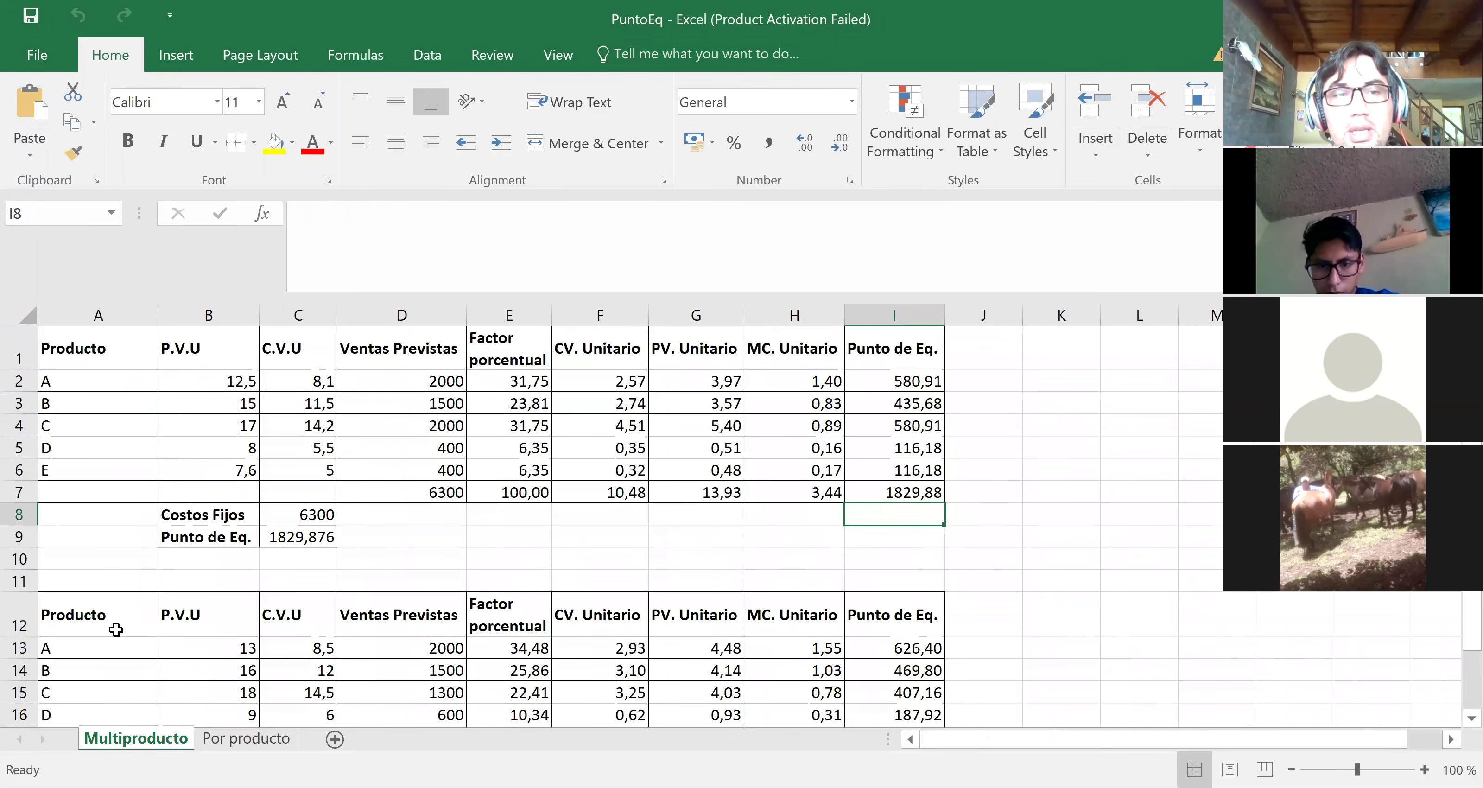
{"action": "left_click", "coordinate": [117, 630]}
{"action": "key", "text": "Up"}
{"action": "key", "text": "Up"}
{"action": "key", "text": "Up"}
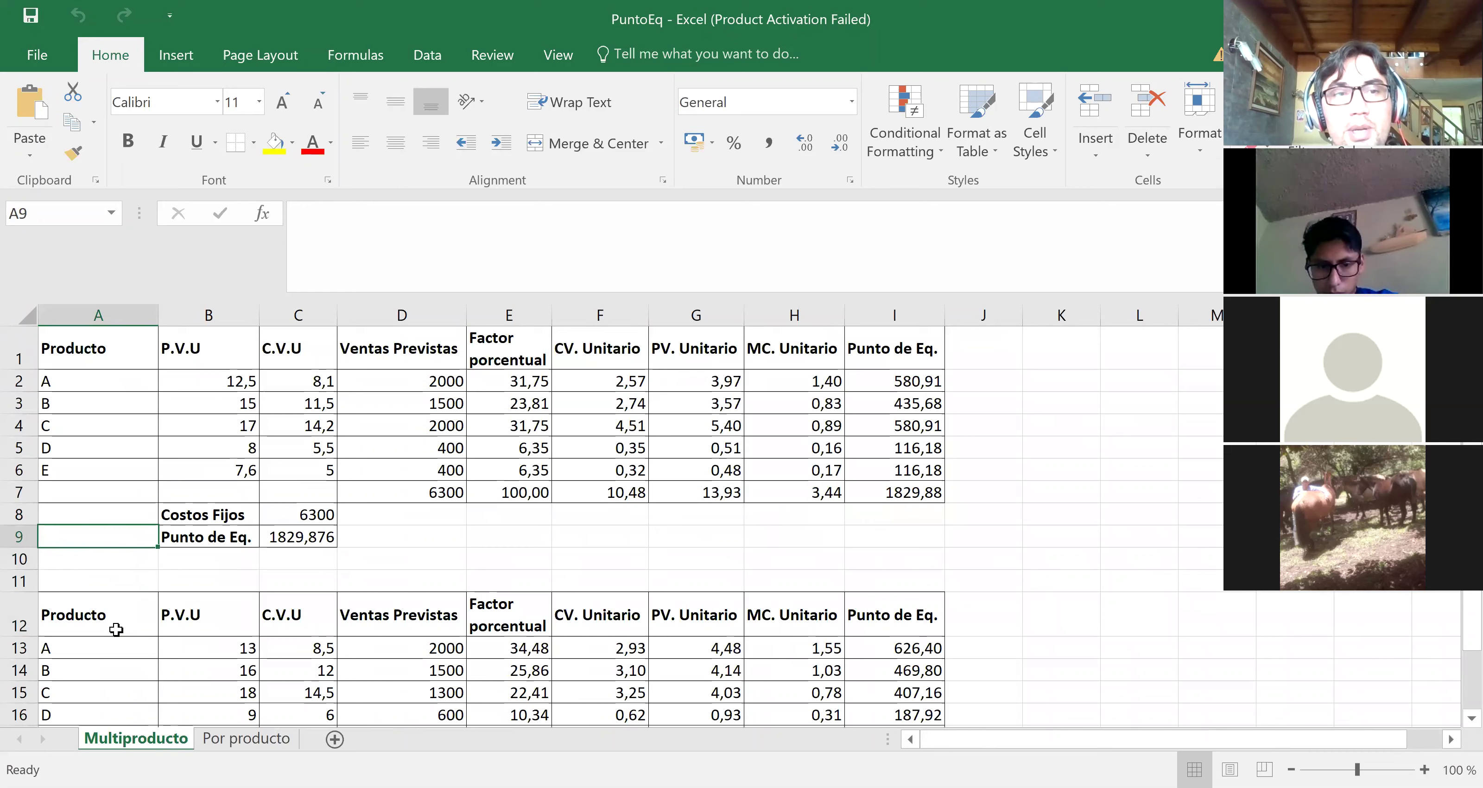
{"action": "key", "text": "Up"}
{"action": "key", "text": "Up"}
{"action": "key", "text": "Up"}
{"action": "key", "text": "Up"}
{"action": "key", "text": "Up"}
{"action": "key", "text": "Up"}
{"action": "key", "text": "Up"}
{"action": "key", "text": "Right"}
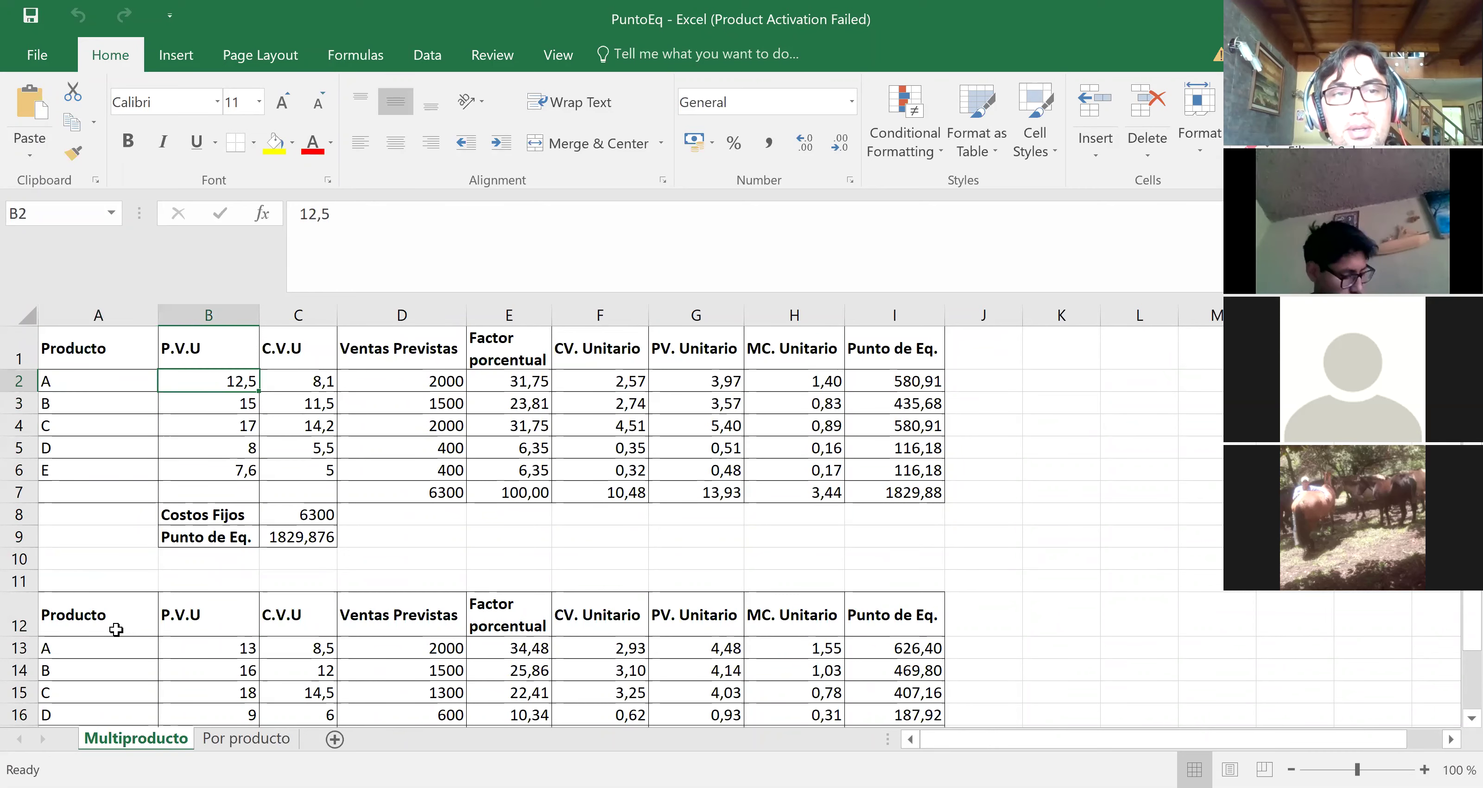
- Review the Ventas Previstas values for products A to E in D2:D6
{"action": "key", "text": "Down"}
{"action": "key", "text": "Right"}
{"action": "key", "text": "Right"}
{"action": "key", "text": "Up"}
{"action": "key", "text": "Up"}
{"action": "key", "text": "Down"}
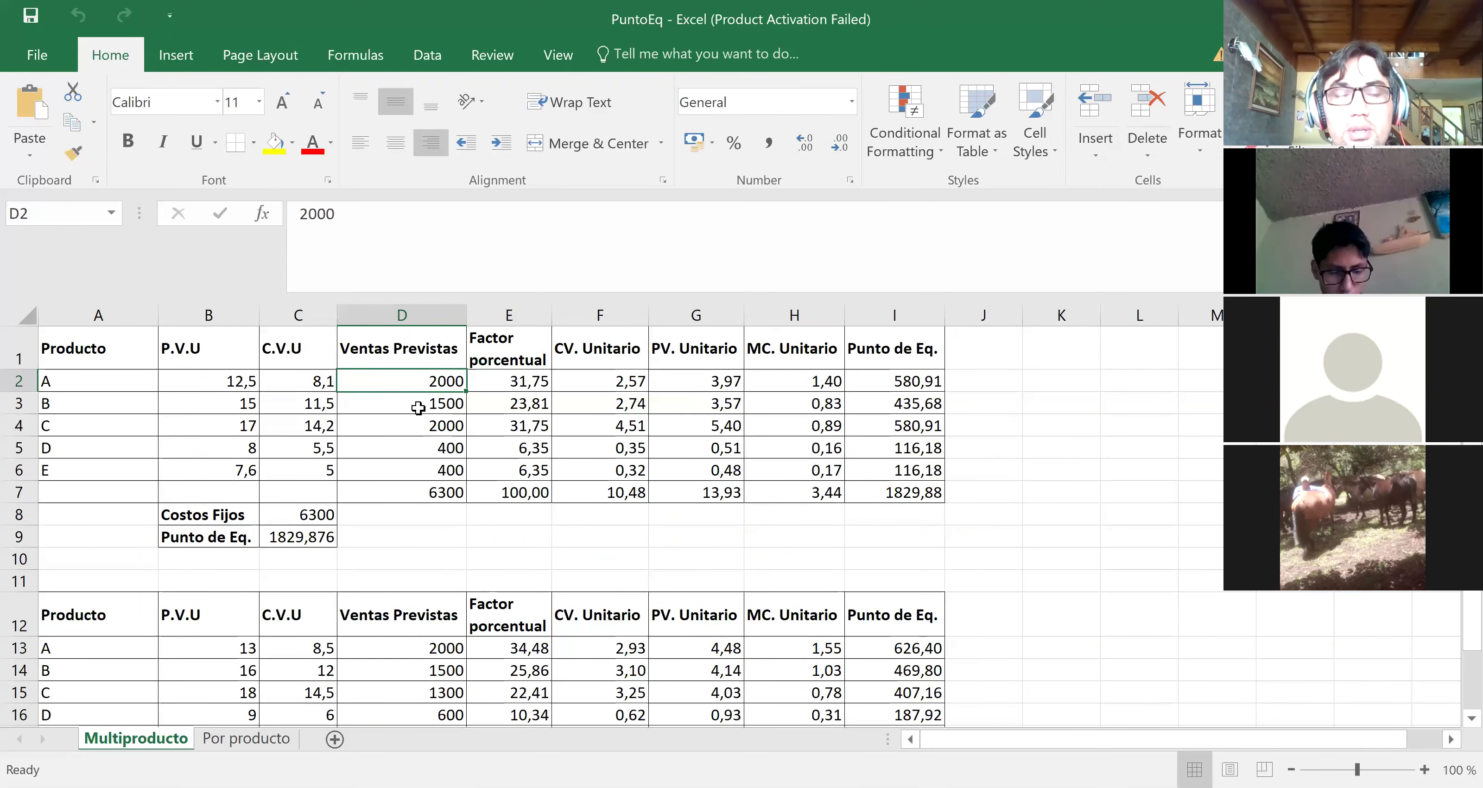
{"action": "key", "text": "Down"}
{"action": "key", "text": "Down"}
{"action": "key", "text": "Down"}
{"action": "key", "text": "Down"}
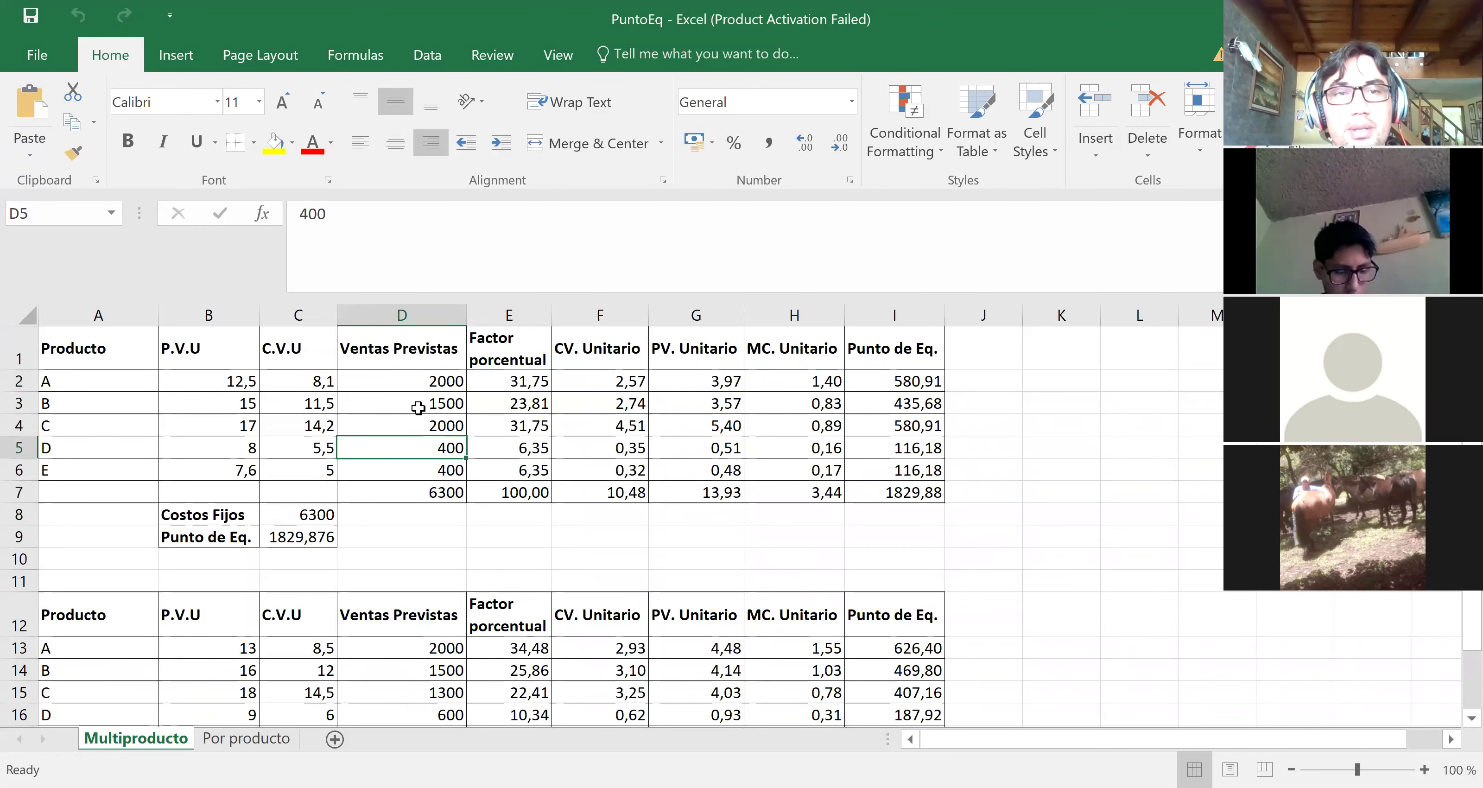
{"action": "key", "text": "Down"}
- Inspect the Factor porcentual formulas for products A to E and their total in E7
{"action": "key", "text": "Right"}
{"action": "key", "text": "Up"}
{"action": "key", "text": "Up"}
{"action": "key", "text": "Up"}
{"action": "key", "text": "Up"}
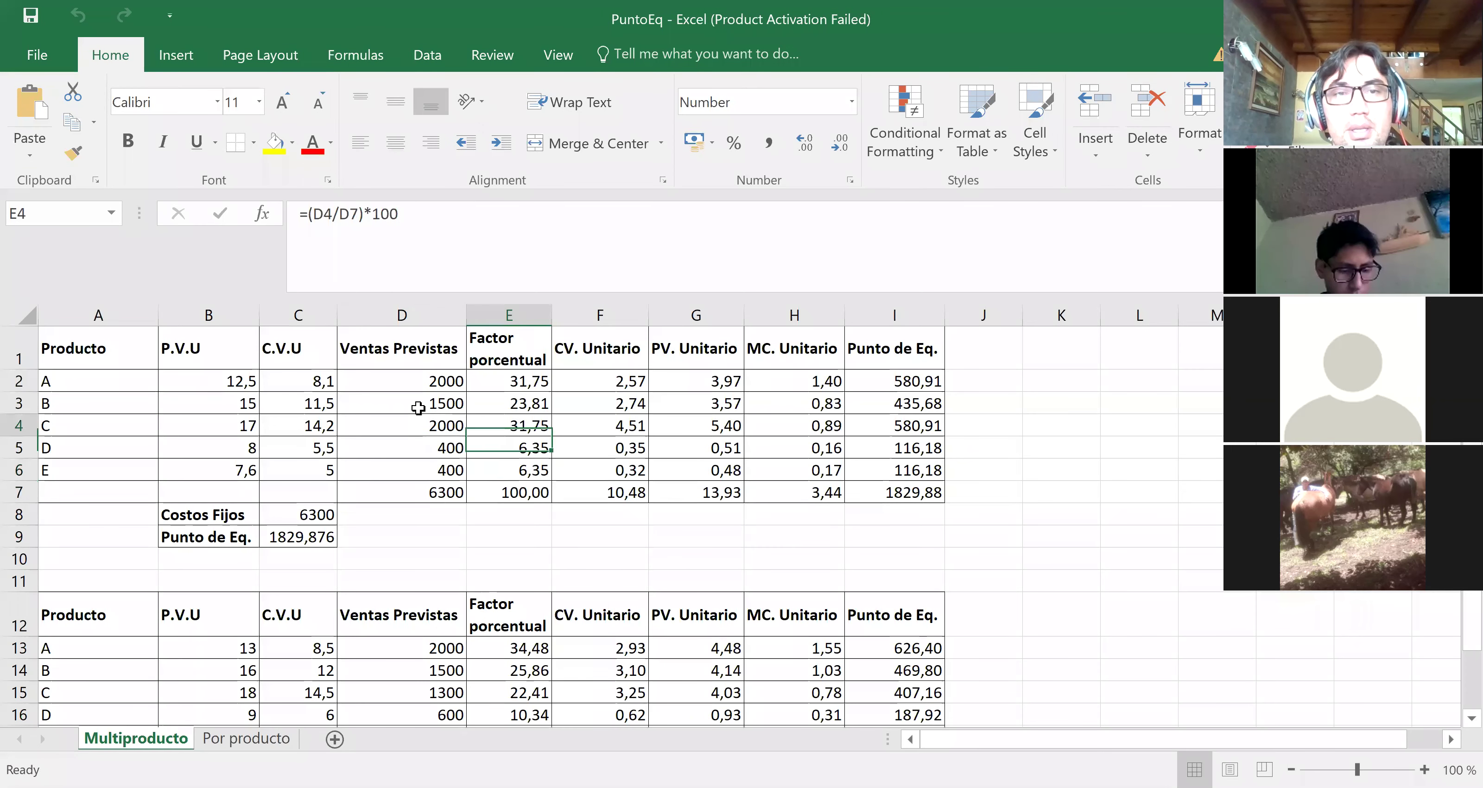
{"action": "key", "text": "Up"}
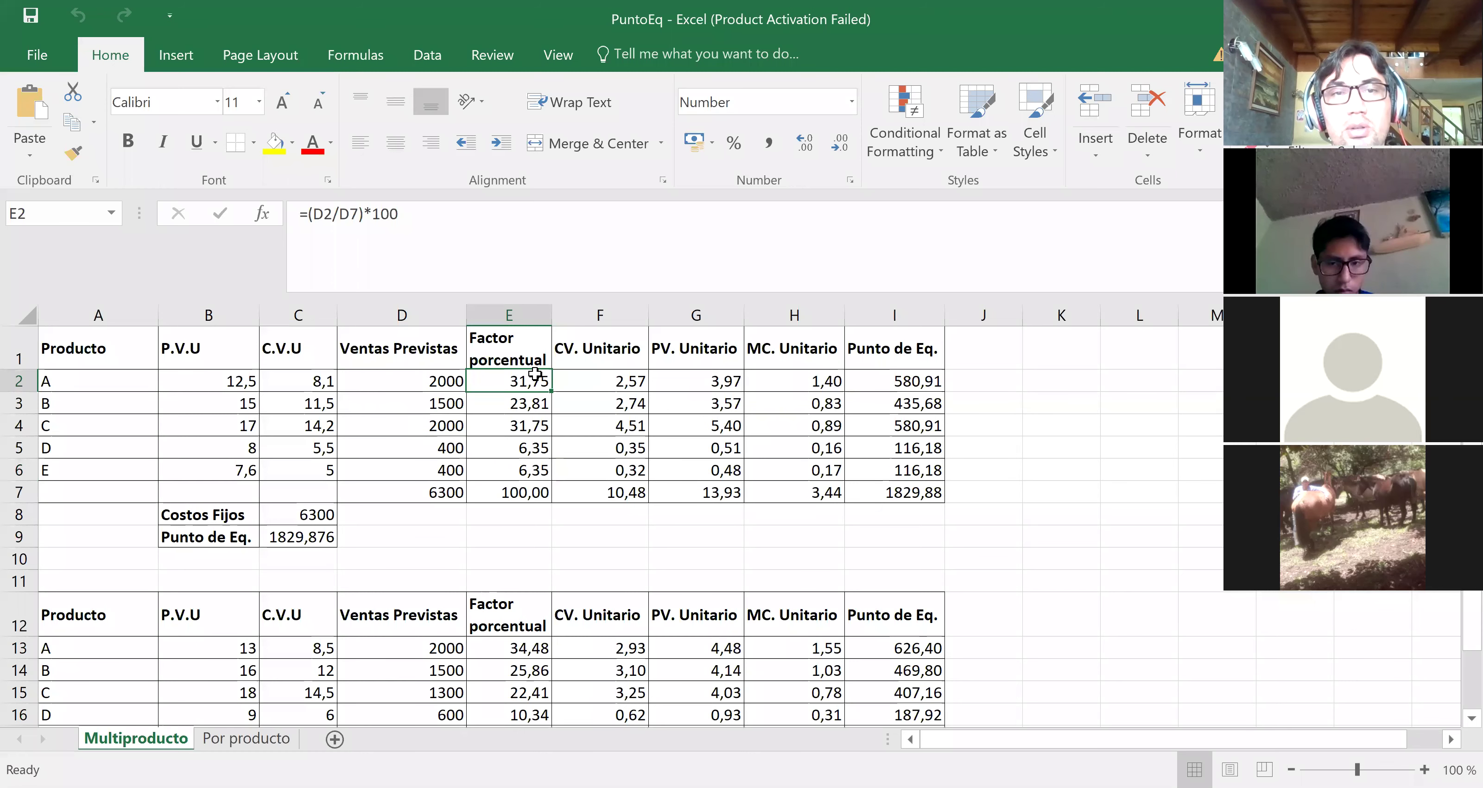
{"action": "key", "text": "Down"}
{"action": "key", "text": "Down"}
{"action": "key", "text": "Down"}
{"action": "key", "text": "Down"}
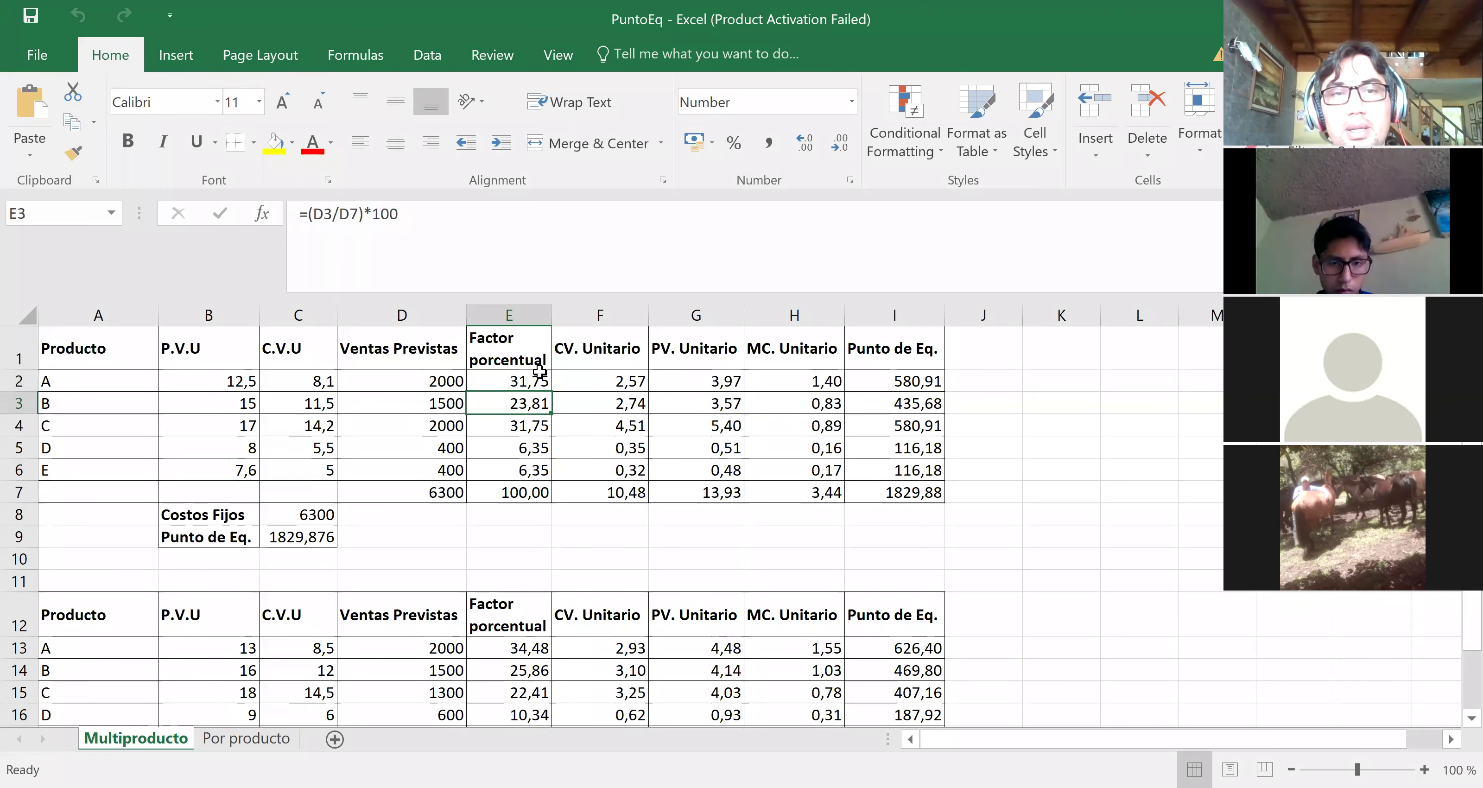
{"action": "key", "text": "Down"}
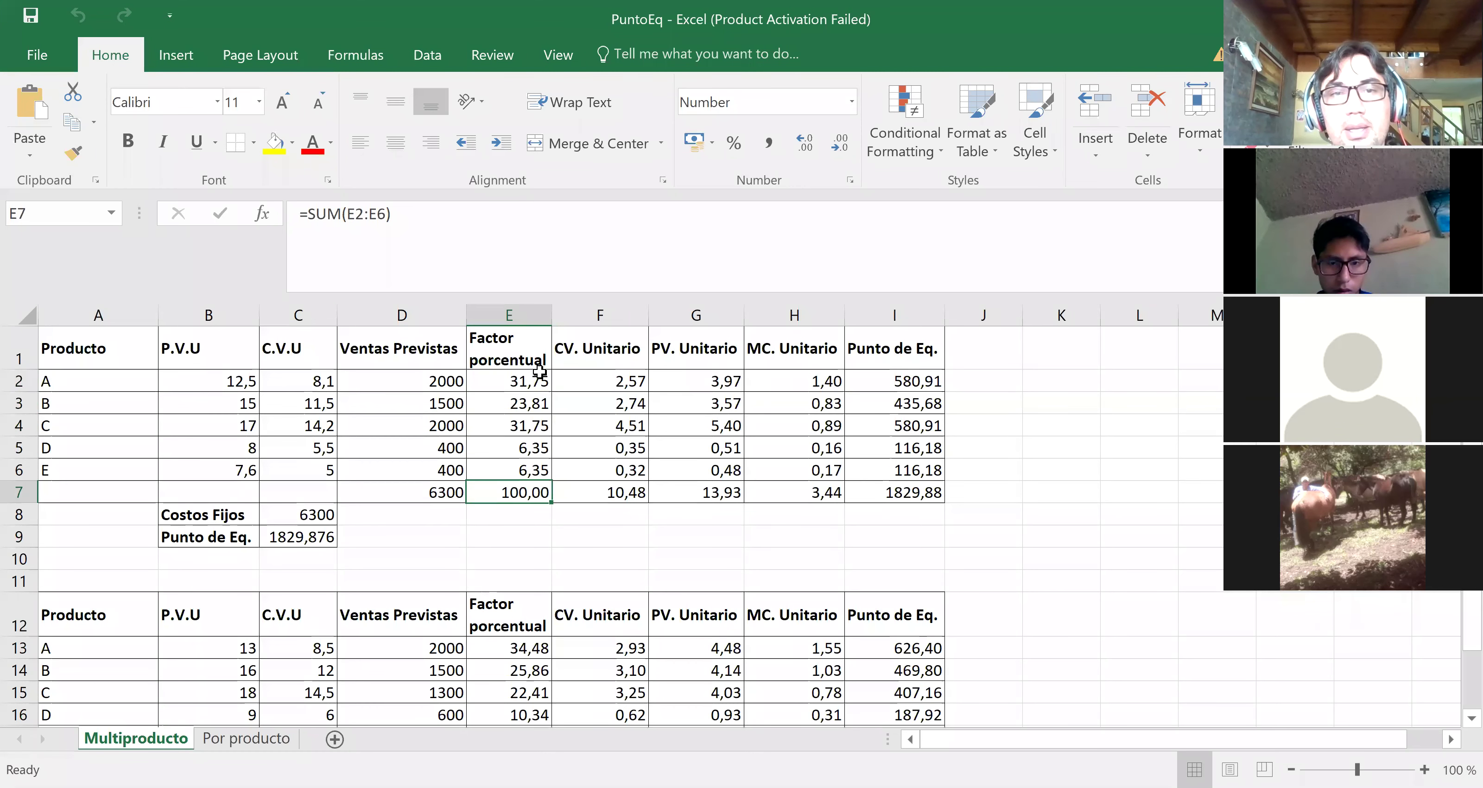
- Inspect the CV. Unitario formulas from product A down to the total in F7
{"action": "left_click", "coordinate": [631, 381]}
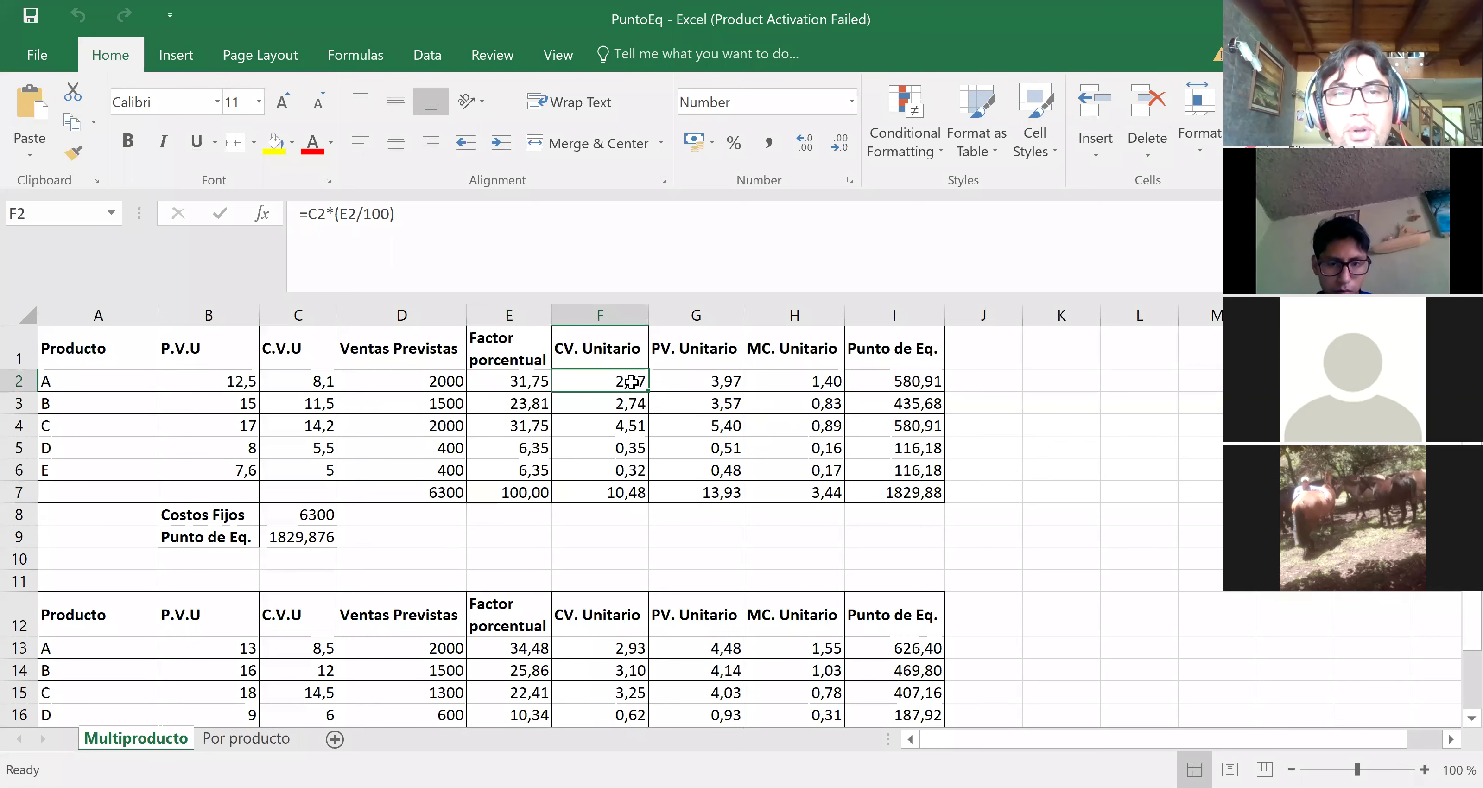
{"action": "key", "text": "Down"}
{"action": "key", "text": "Down"}
{"action": "key", "text": "Down"}
{"action": "key", "text": "Down"}
{"action": "key", "text": "Down"}
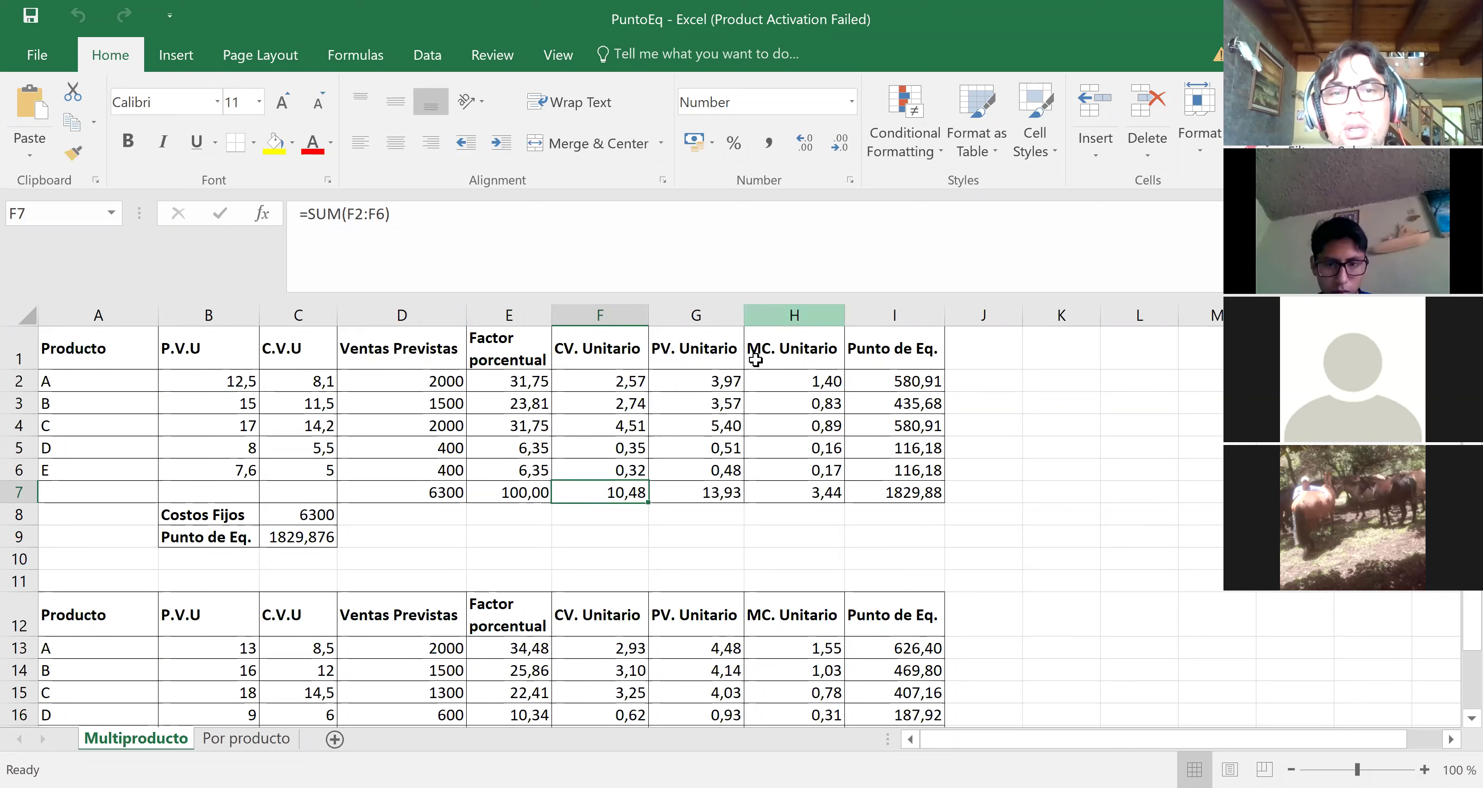
- Inspect the PV. Unitario formulas from product A down to the total in G7
{"action": "left_click", "coordinate": [691, 377]}
{"action": "key", "text": "Down"}
{"action": "key", "text": "Down"}
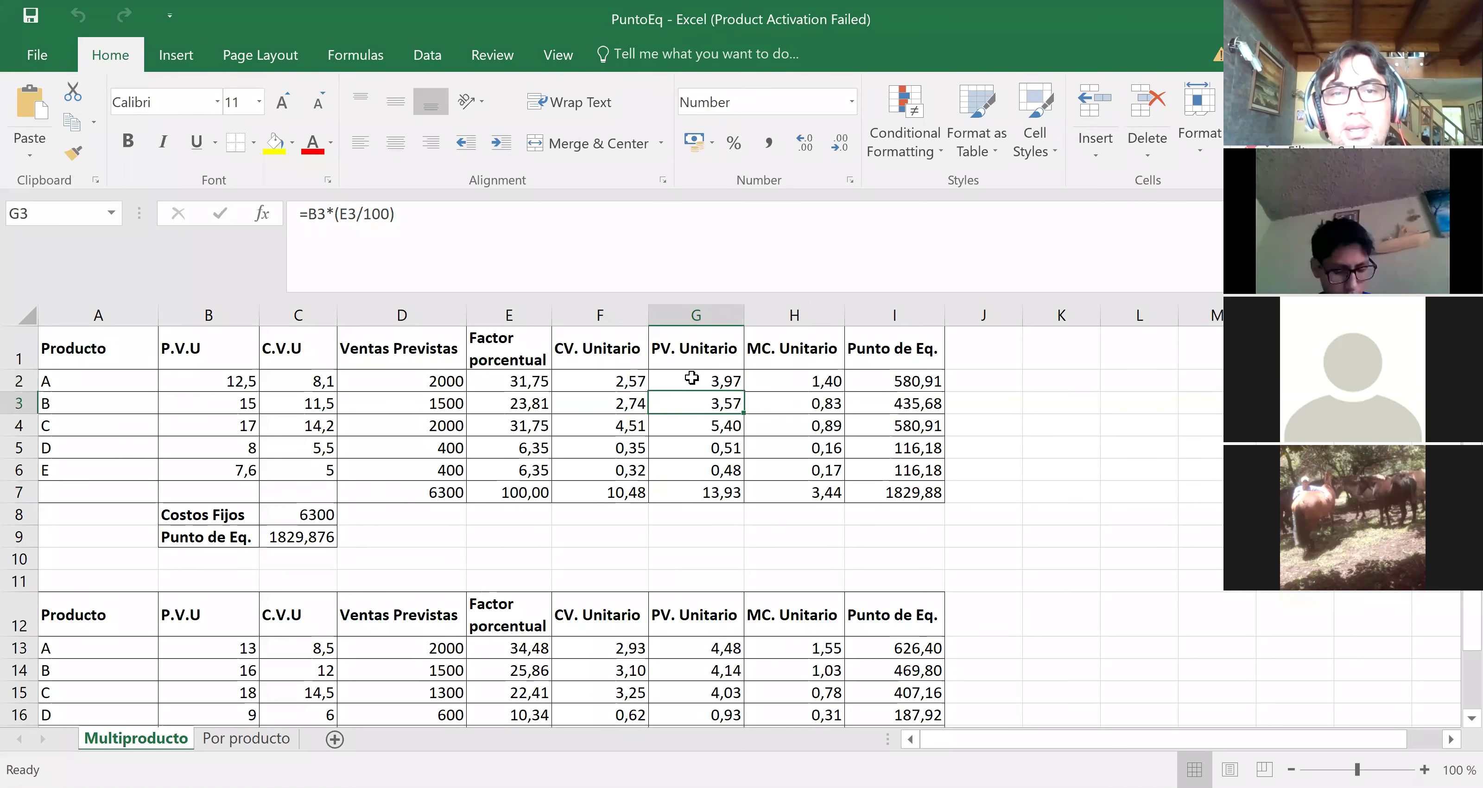
{"action": "key", "text": "Down"}
{"action": "key", "text": "Down"}
{"action": "key", "text": "Down"}
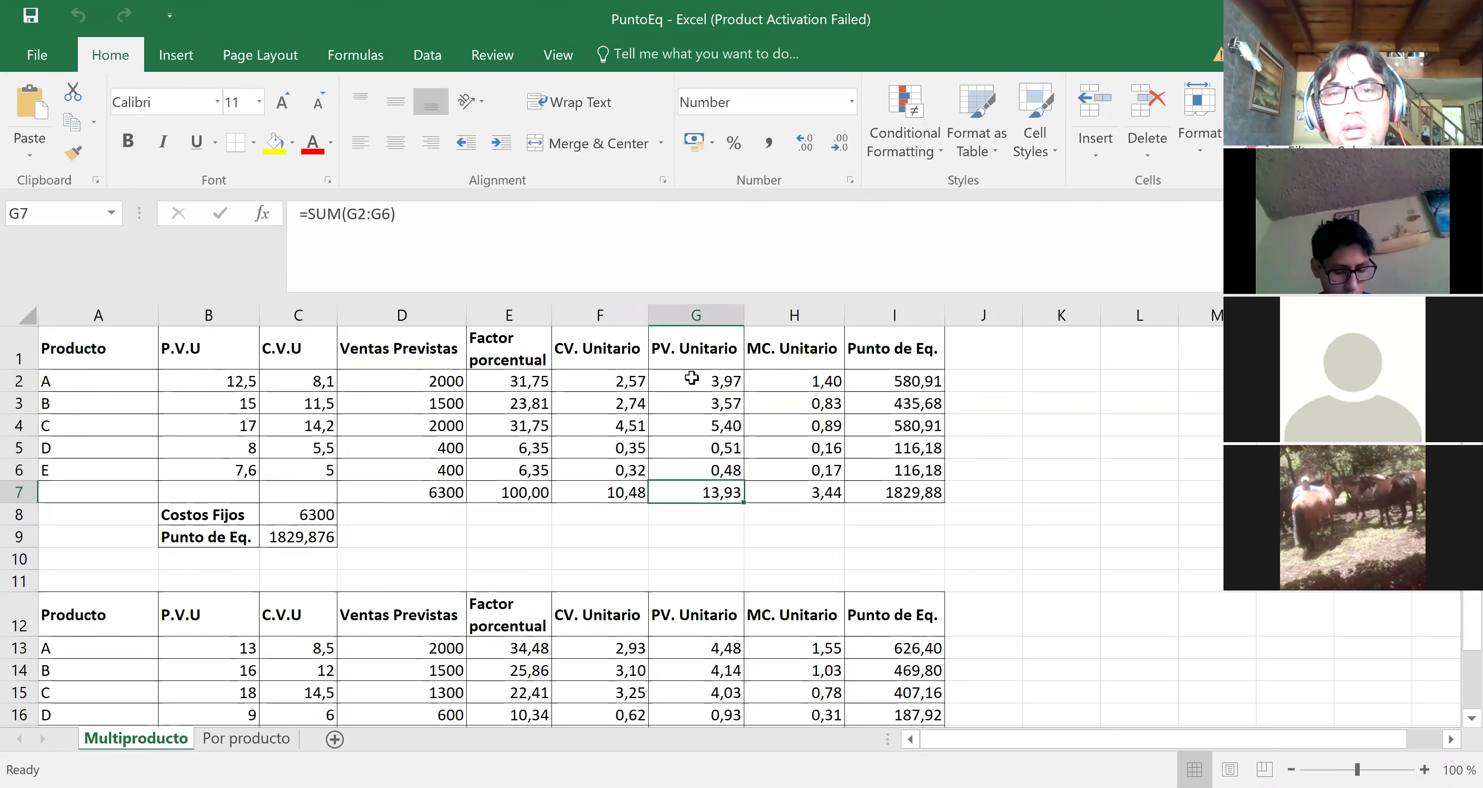
- Inspect the MC. Unitario formulas for the products, starting with product A in H2
{"action": "left_click", "coordinate": [805, 383]}
{"action": "key", "text": "Down"}
{"action": "key", "text": "Down"}
{"action": "key", "text": "Down"}
{"action": "key", "text": "Down"}
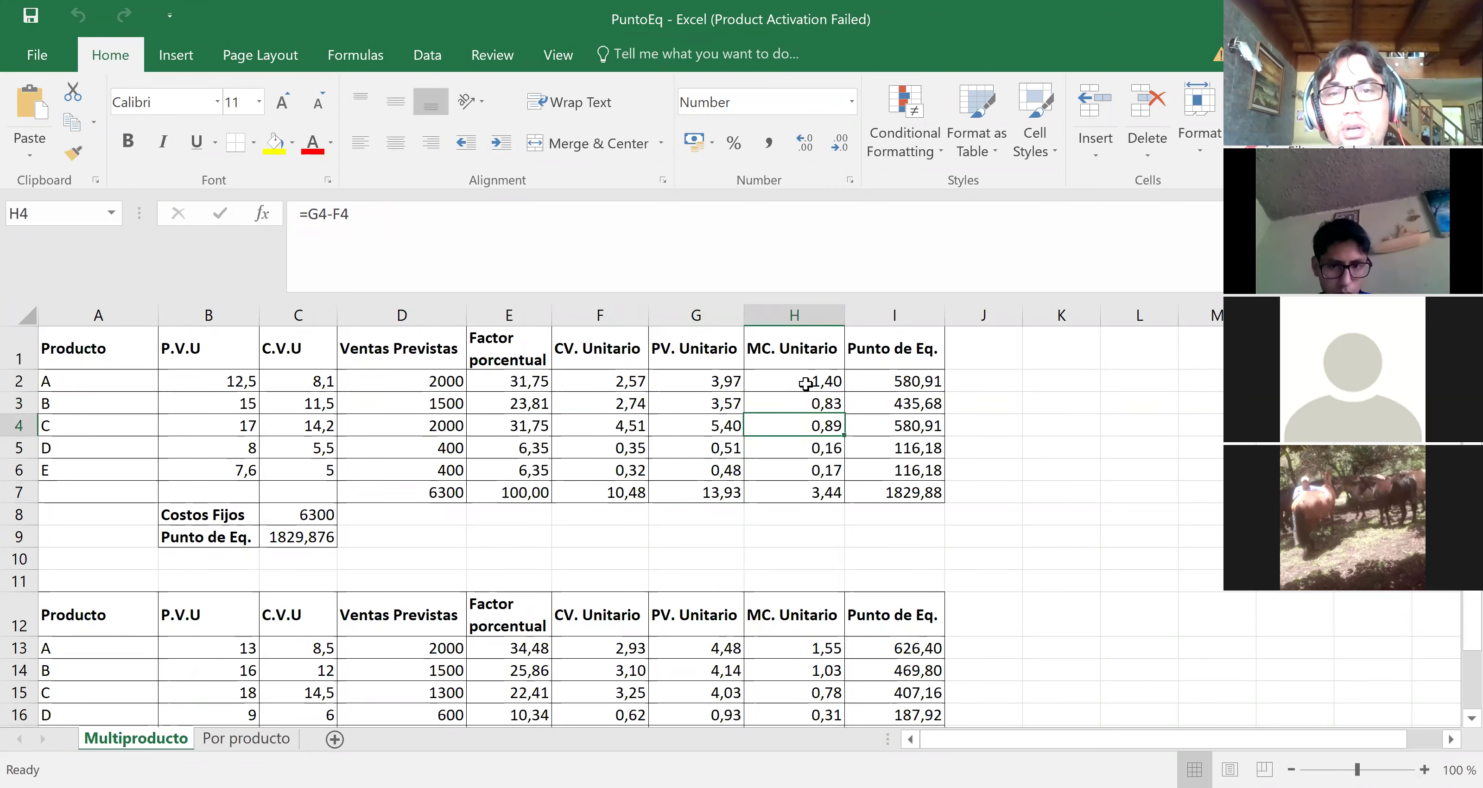
- Examine the overall Punto de Eq. formula in C9 and how I2:I7 distributes it among the products
{"action": "left_click", "coordinate": [296, 539]}
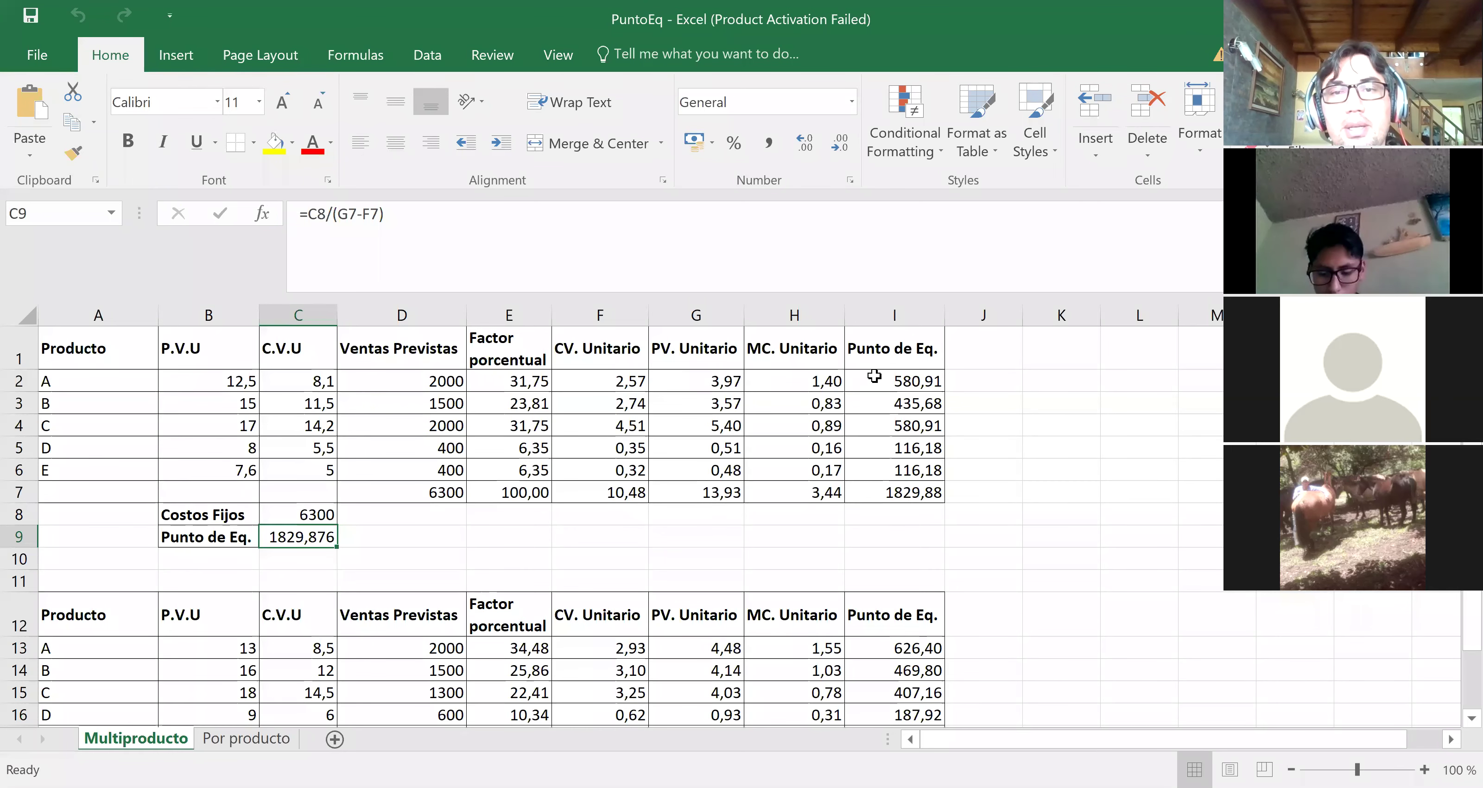
{"action": "left_click", "coordinate": [888, 380]}
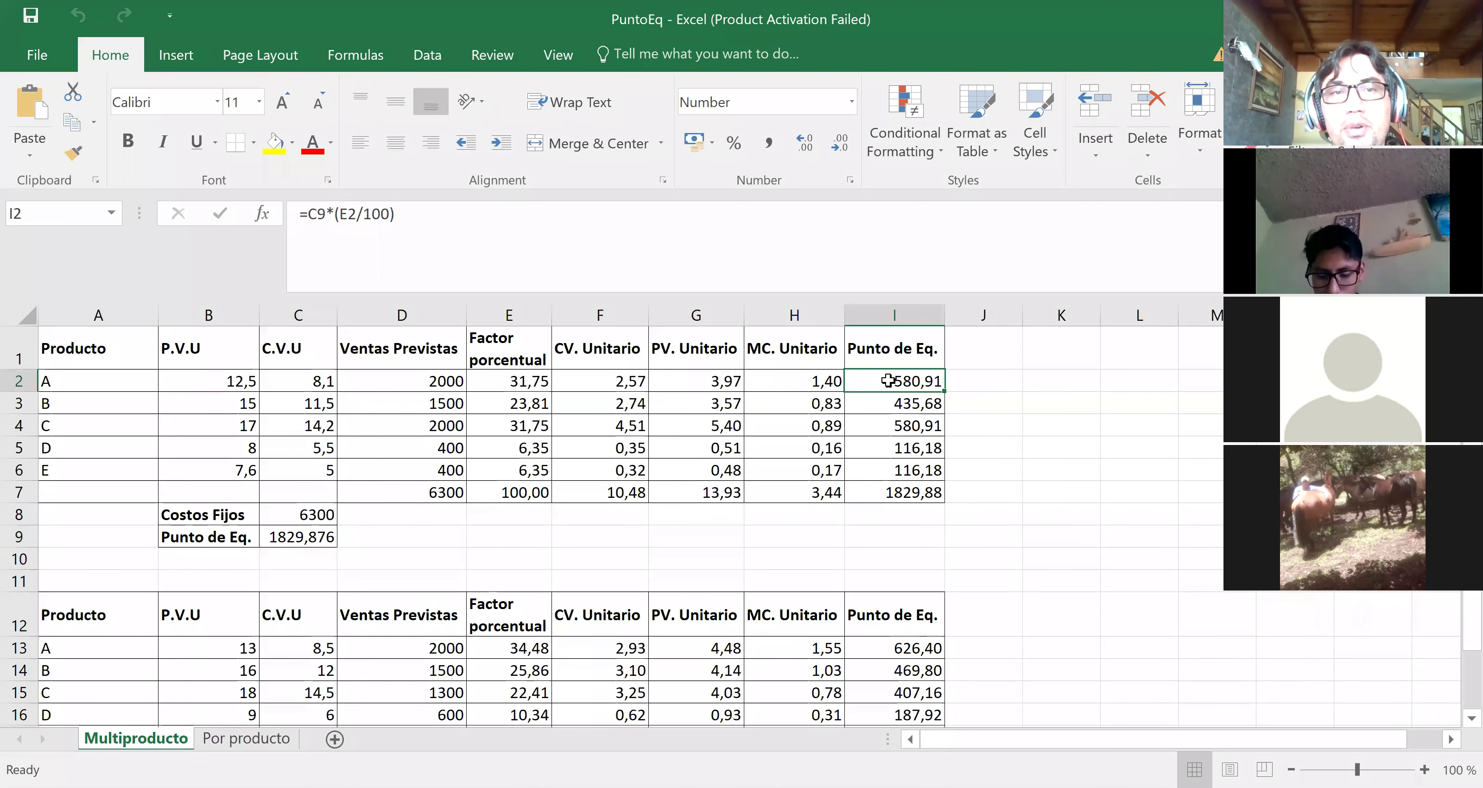
{"action": "key", "text": "Down"}
{"action": "key", "text": "Down"}
{"action": "key", "text": "Down"}
{"action": "key", "text": "Down"}
{"action": "key", "text": "Down"}
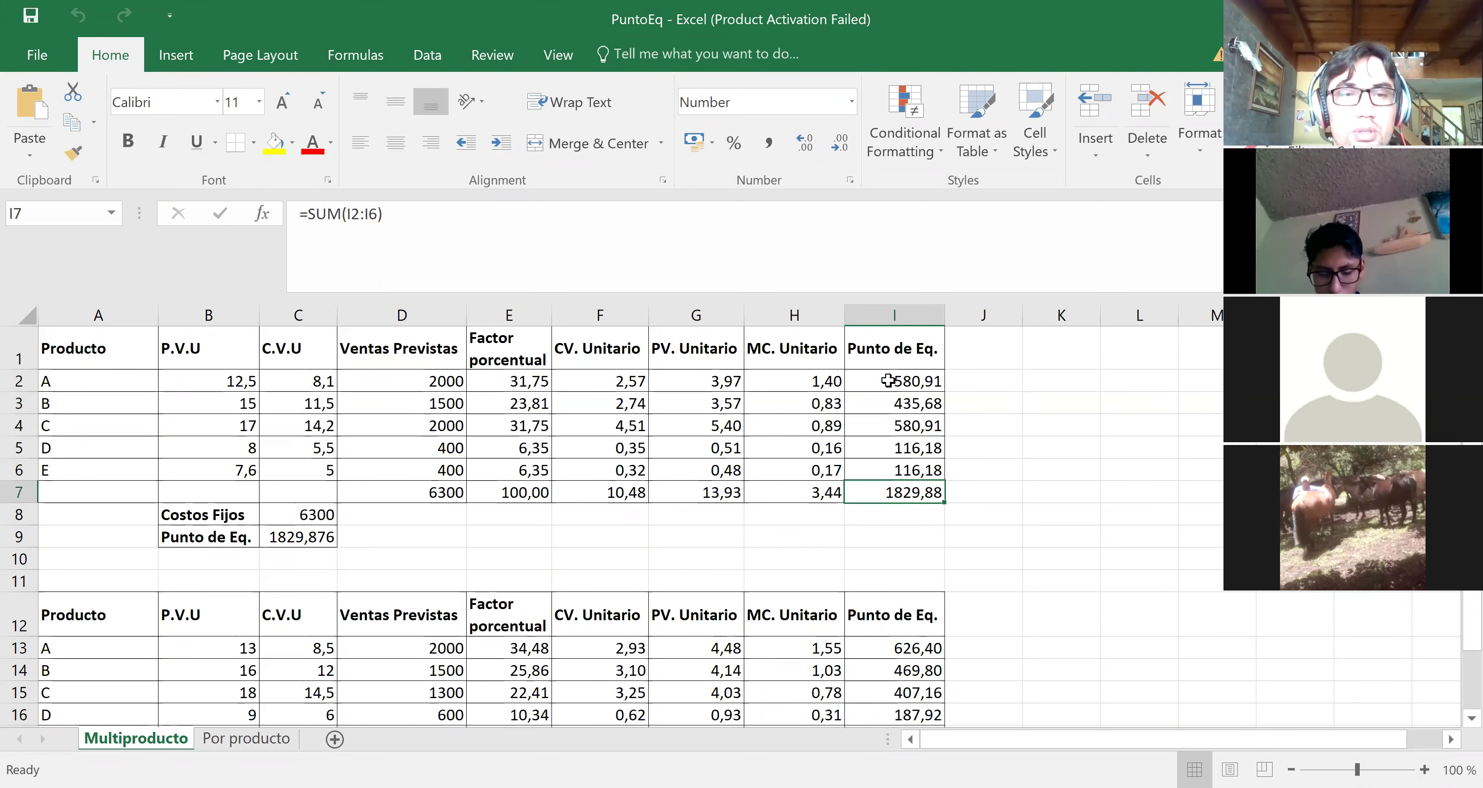
- Return to the Por producto sheet to view its cost table and Punto Equilibrio chart
{"action": "left_click", "coordinate": [245, 738]}
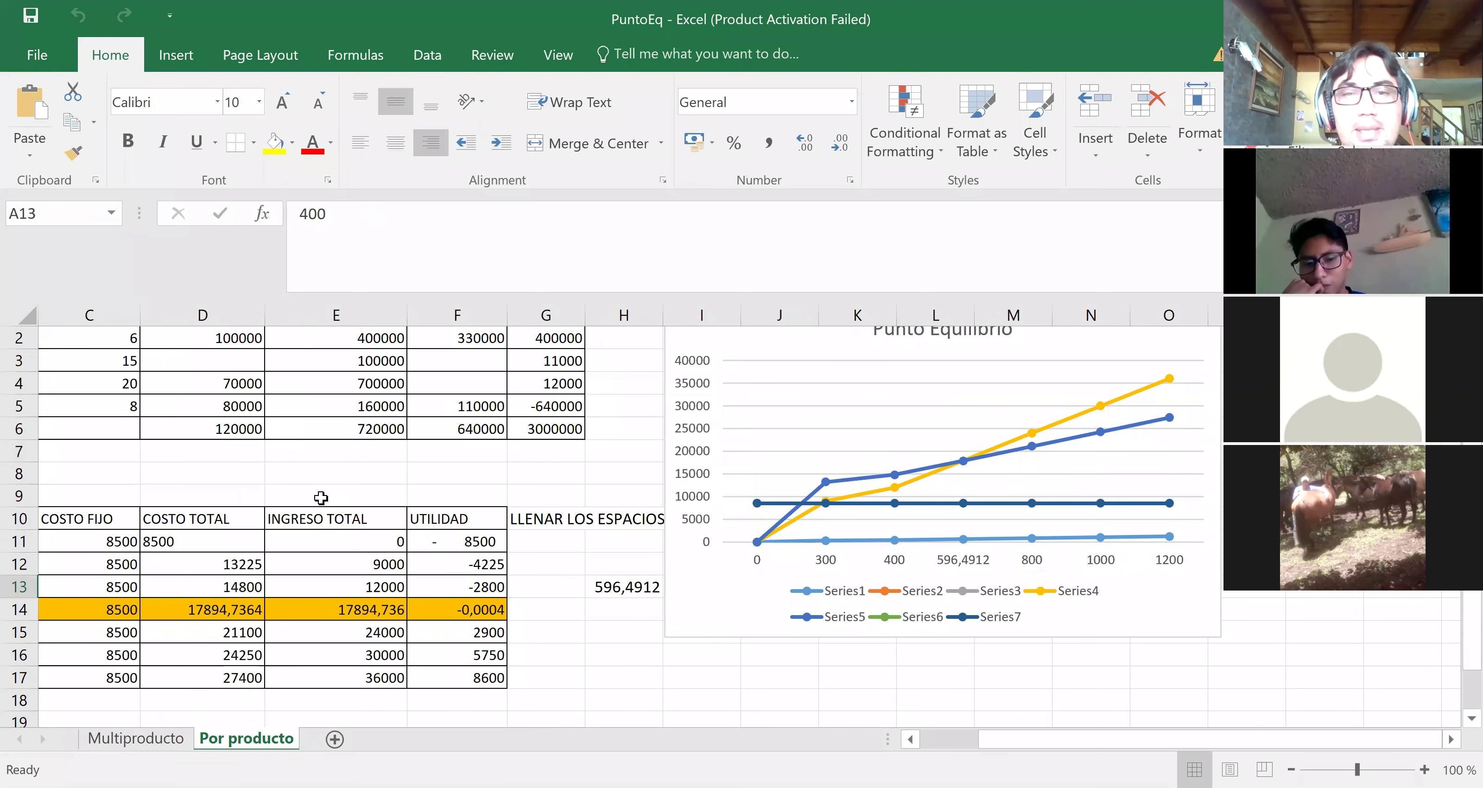